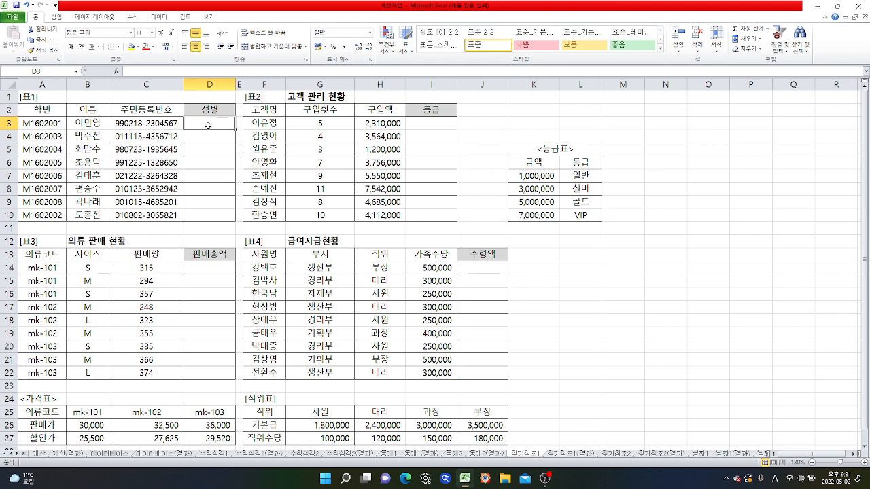
Enter =MID(C3,8,1) in D3 of the 성별 column and fill the formula down through D10
type("=")
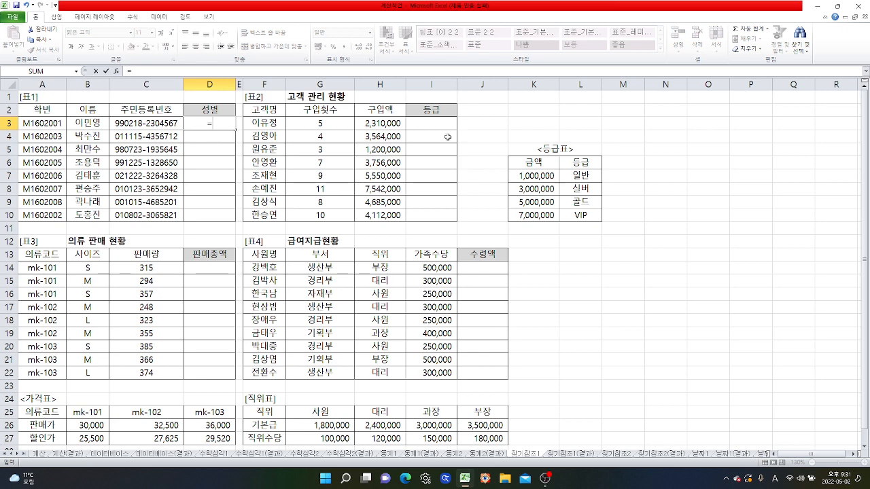
type("mi")
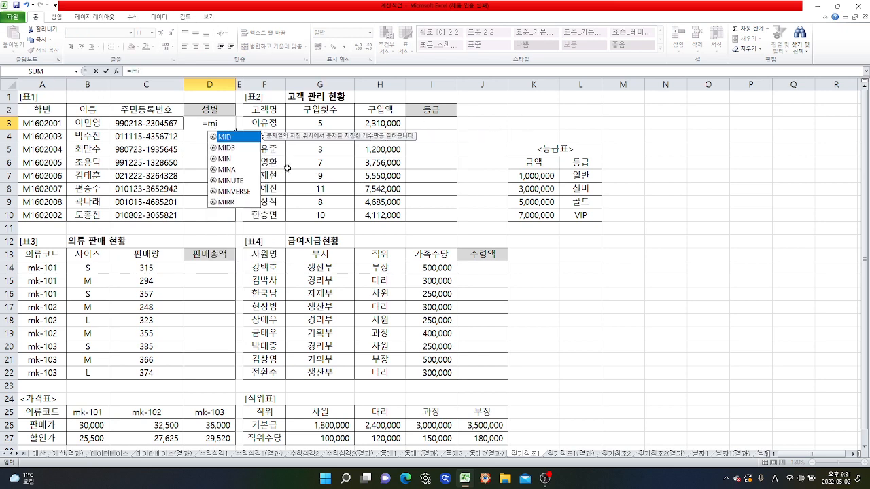
double_click(231, 138)
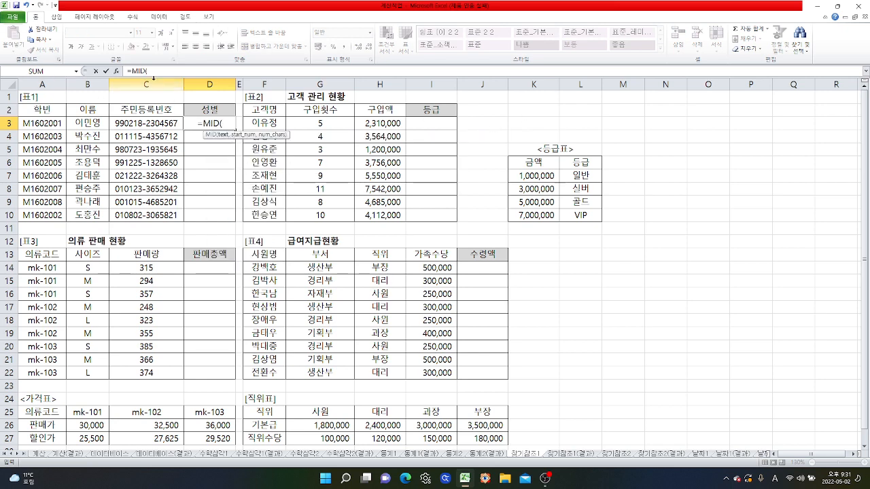
left_click(118, 72)
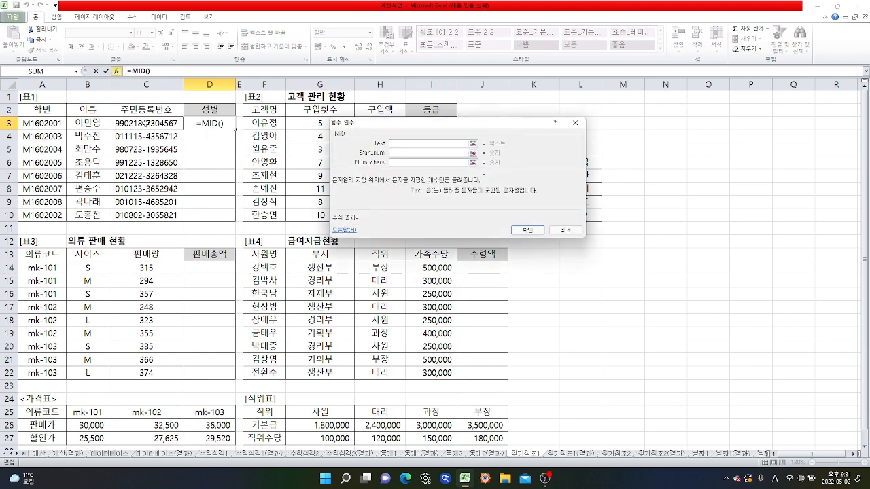
left_click(148, 123)
key("Tab")
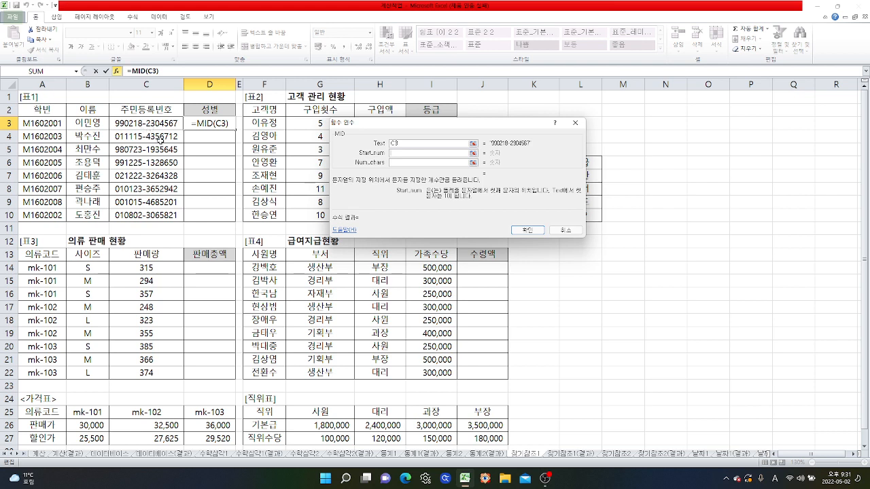
type("8")
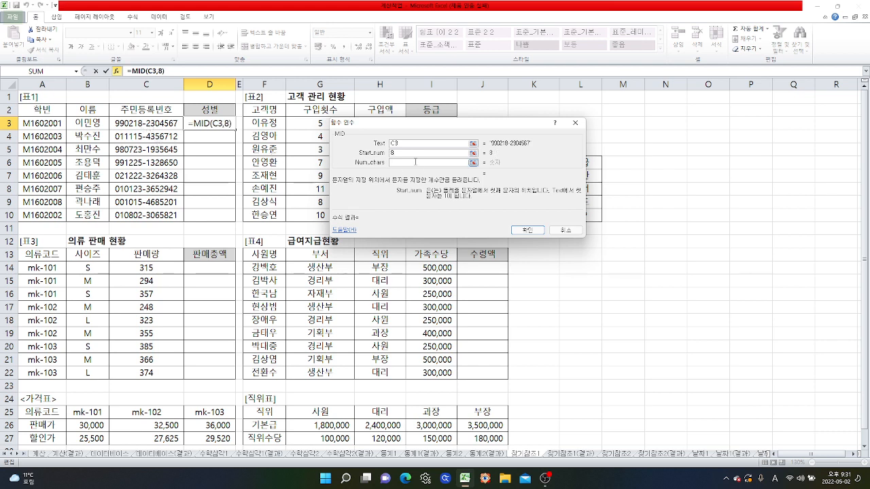
left_click(418, 163)
type("1")
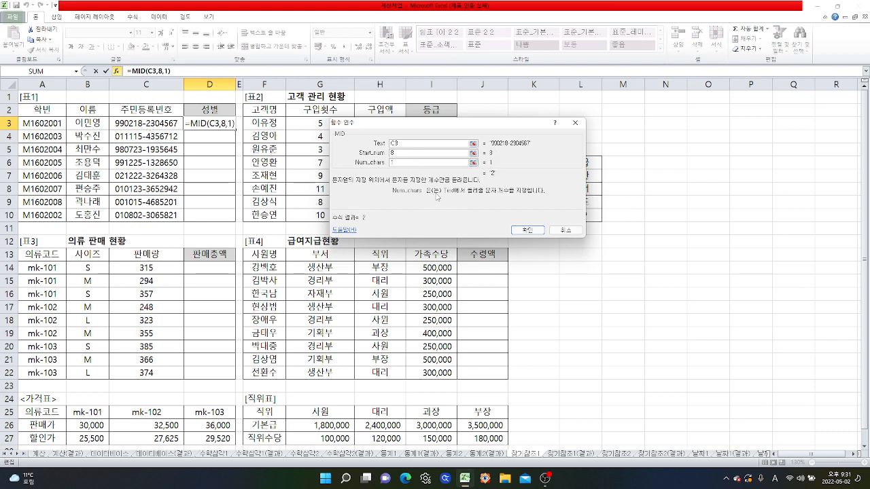
left_click(527, 230)
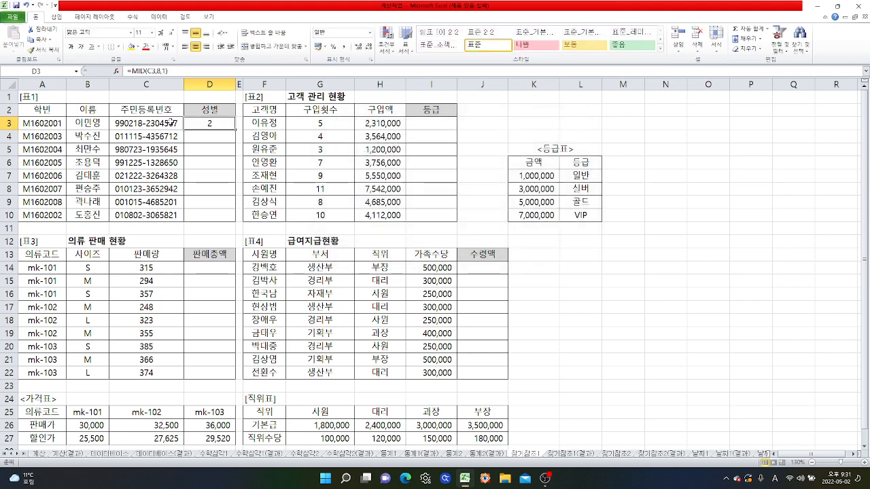
left_click_drag(234, 129, 234, 216)
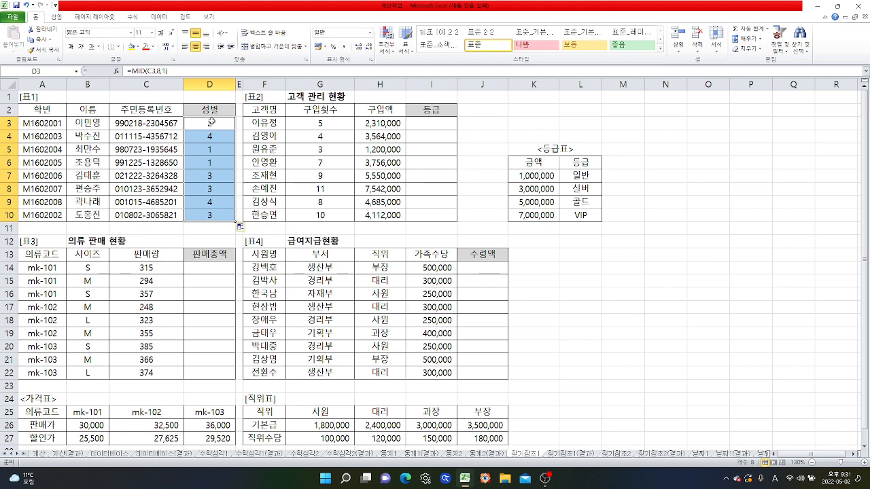
Replace D3's formula with a CHOOSE function whose index number is the nested MID(C3,8,1)
left_click(207, 124)
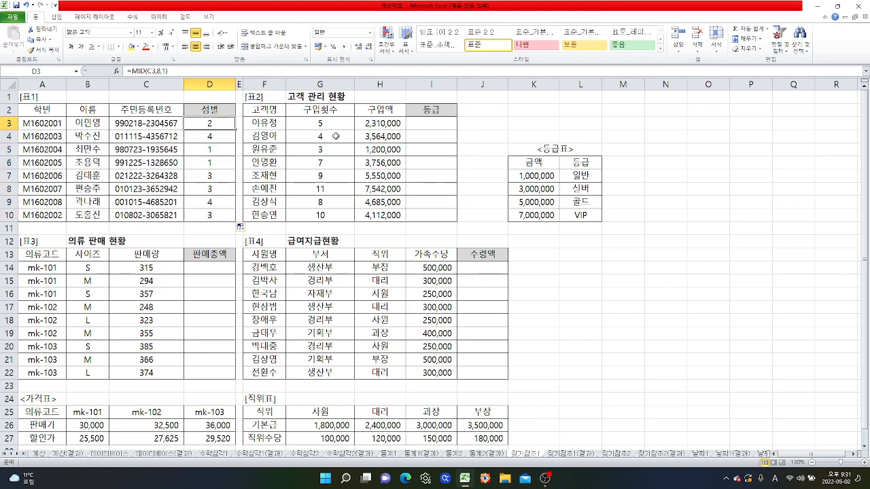
type("=")
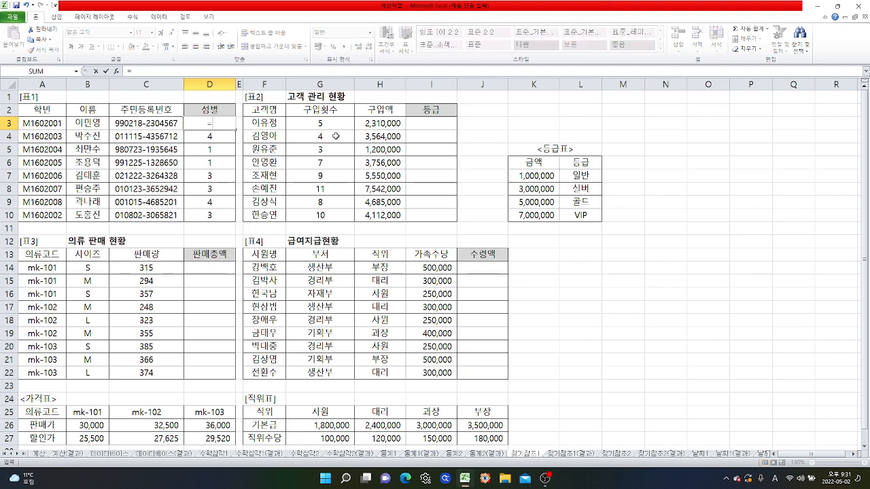
type("ch")
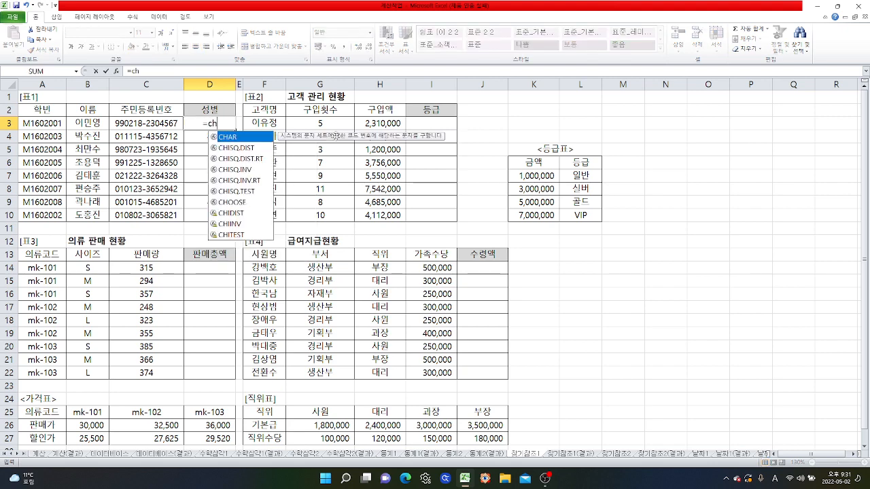
double_click(230, 202)
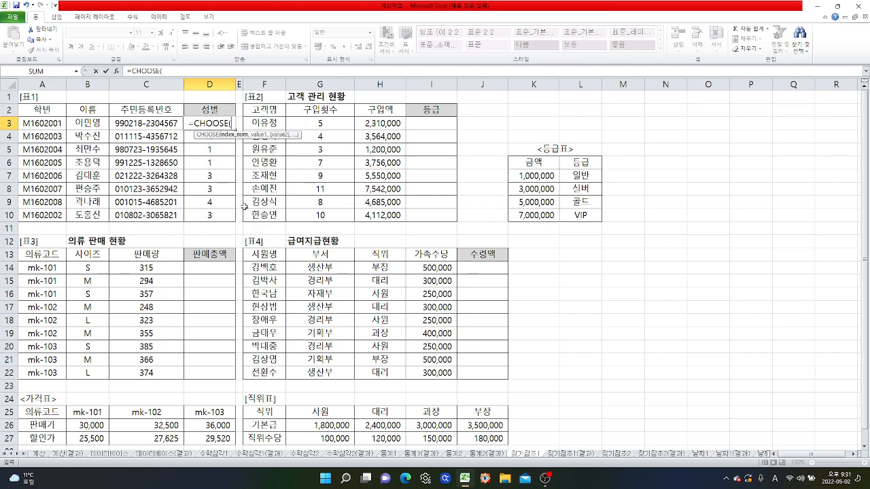
type("mi")
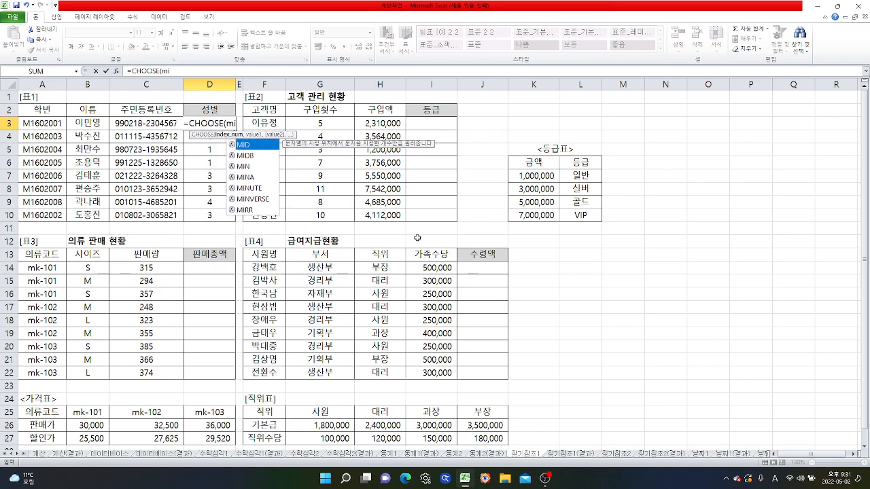
double_click(249, 144)
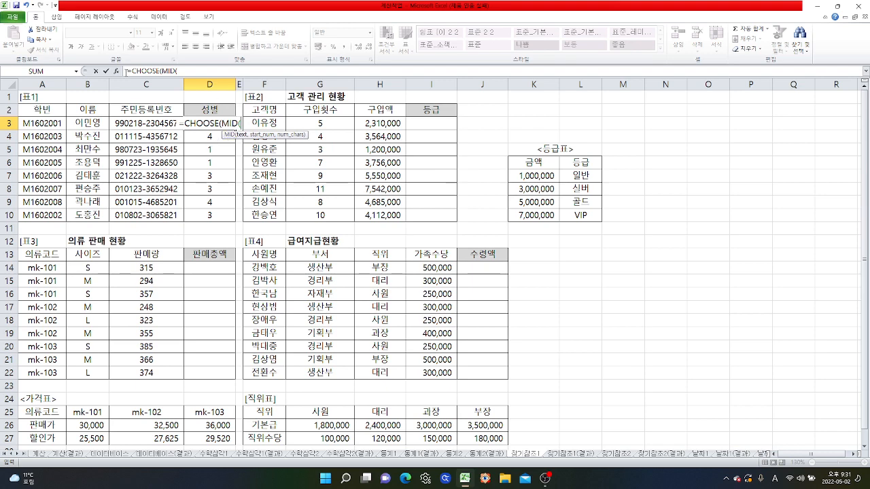
left_click(116, 71)
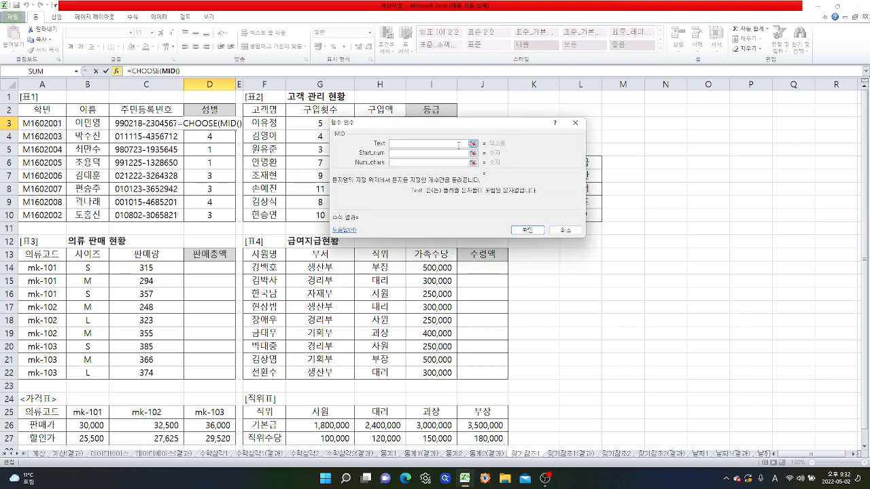
left_click_drag(454, 125, 411, 111)
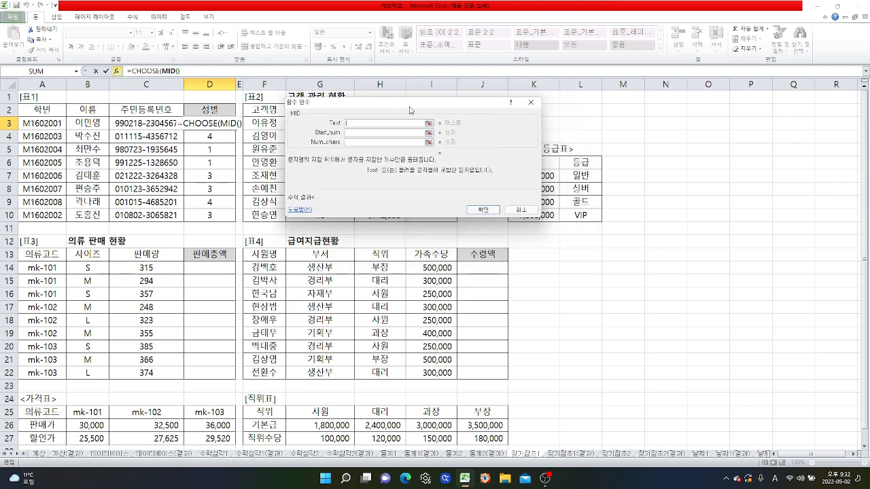
left_click(140, 124)
key("Tab")
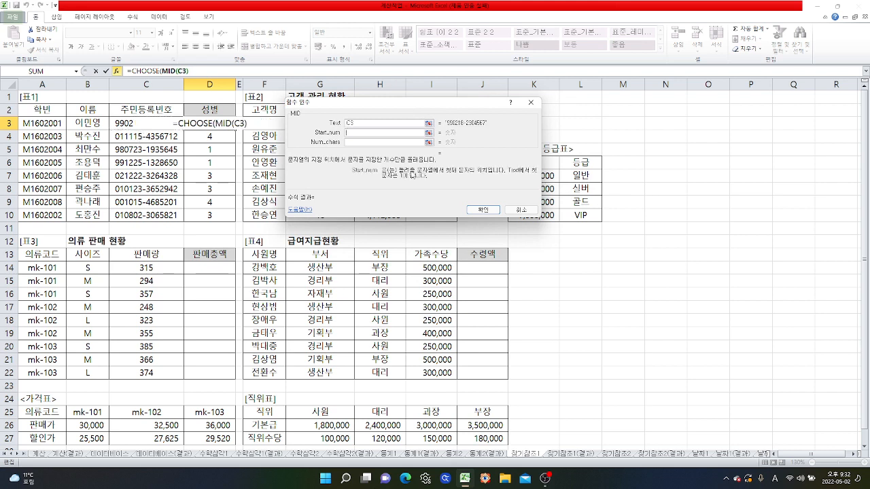
type("8")
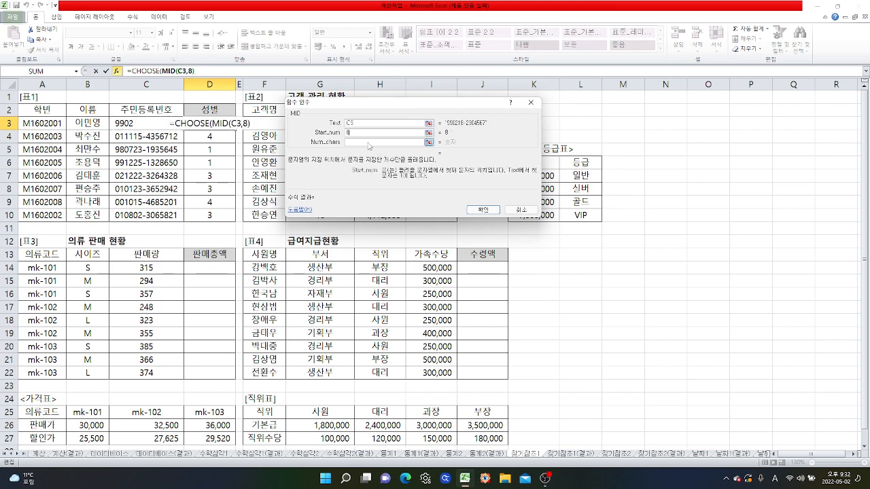
left_click(368, 143)
type("1")
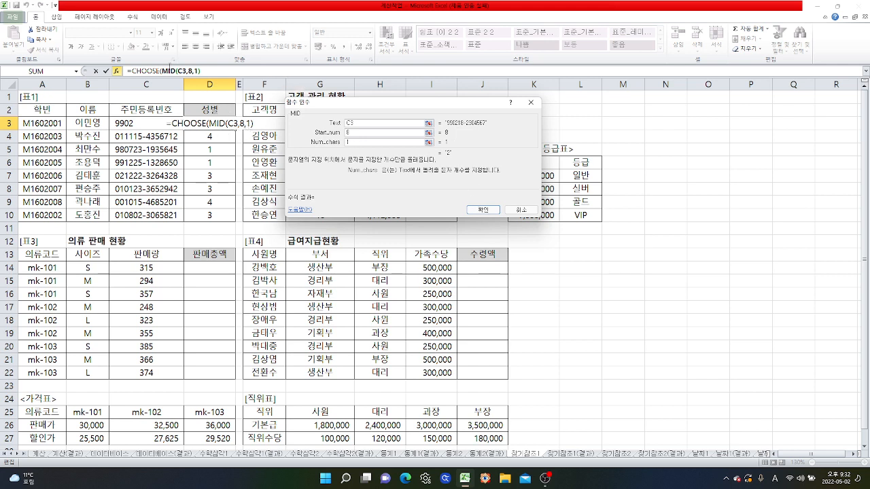
Complete D3's CHOOSE function with the values "남", "여", "남", "여" and fill it down through D10
left_click(143, 71)
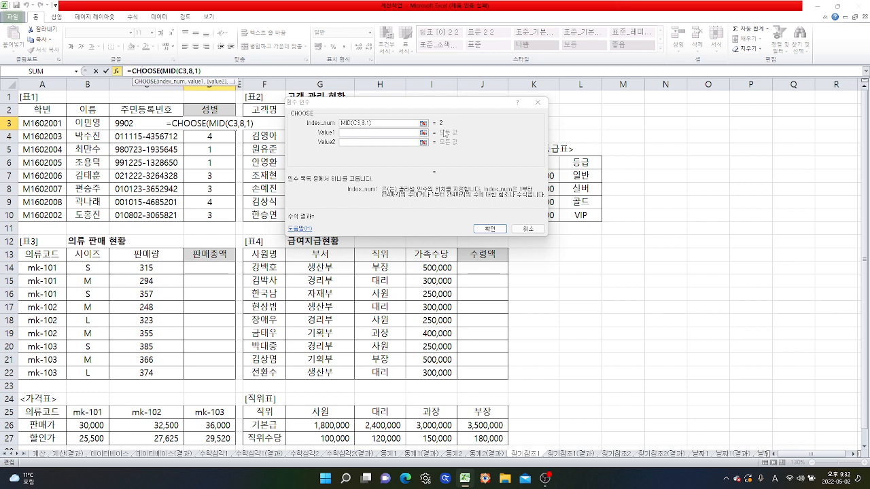
left_click(359, 134)
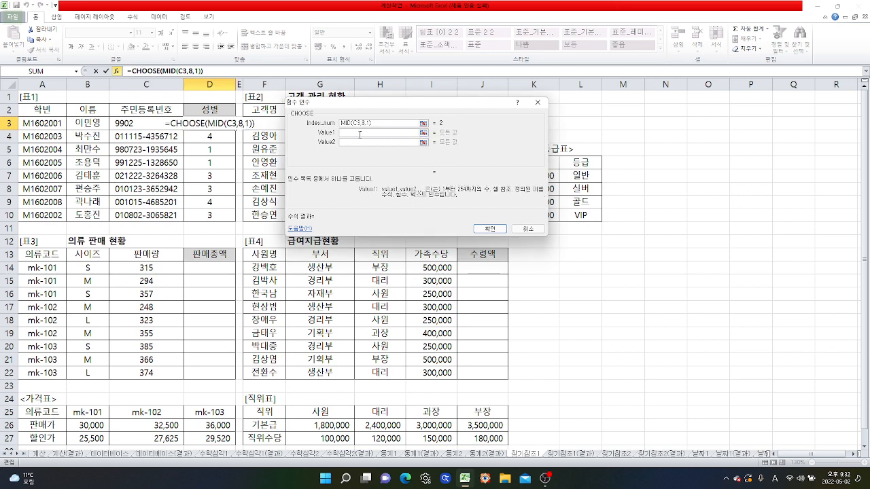
type("남")
key("Tab")
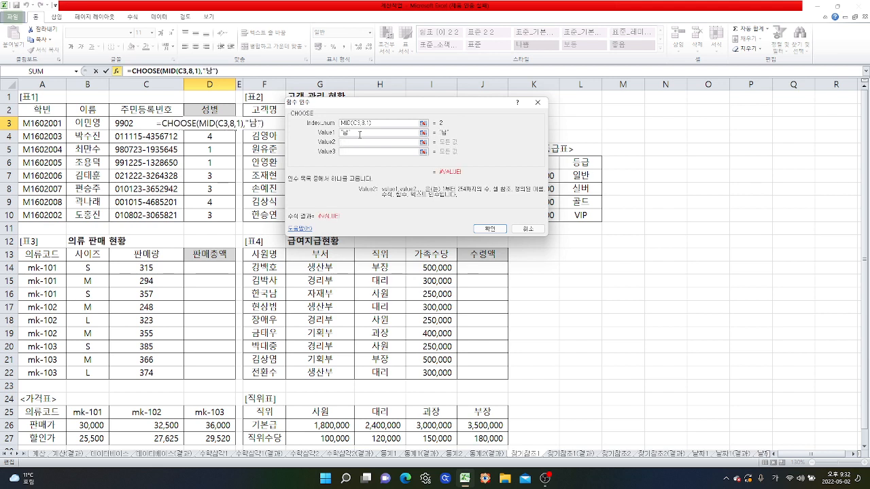
type("여")
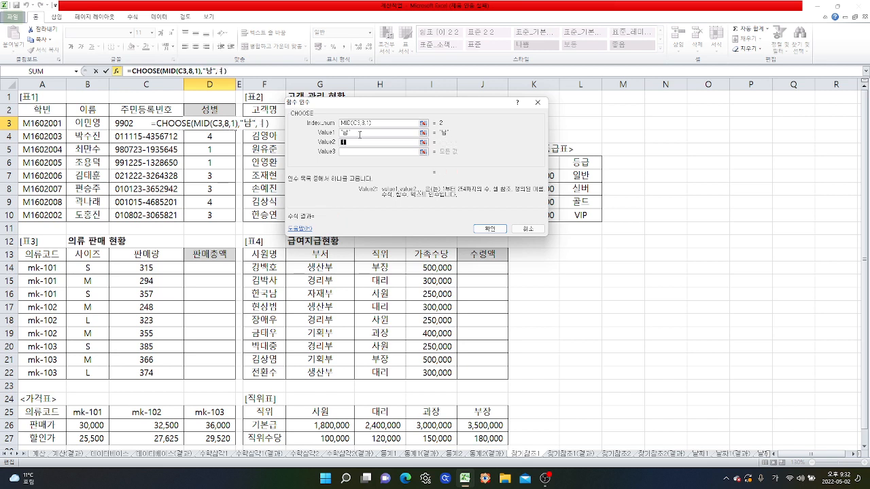
key("BackSpace")
type("여")
key("Tab")
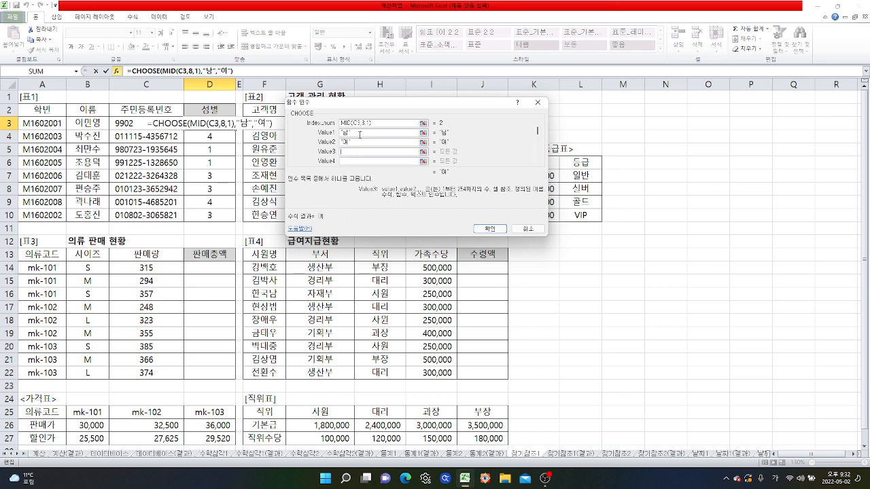
type("남")
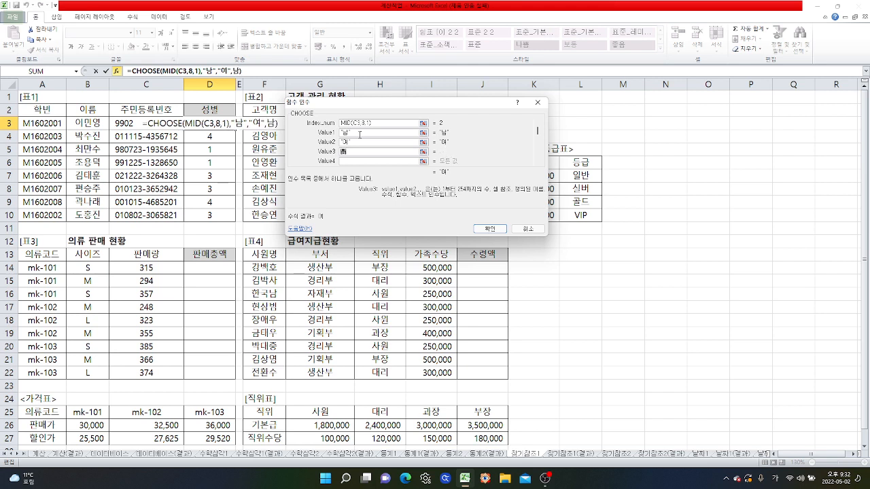
key("Tab")
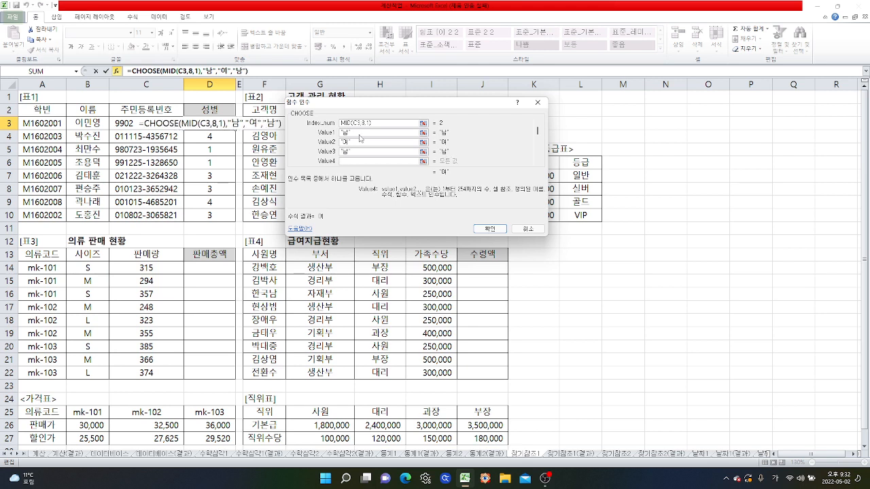
type("여")
key("Tab")
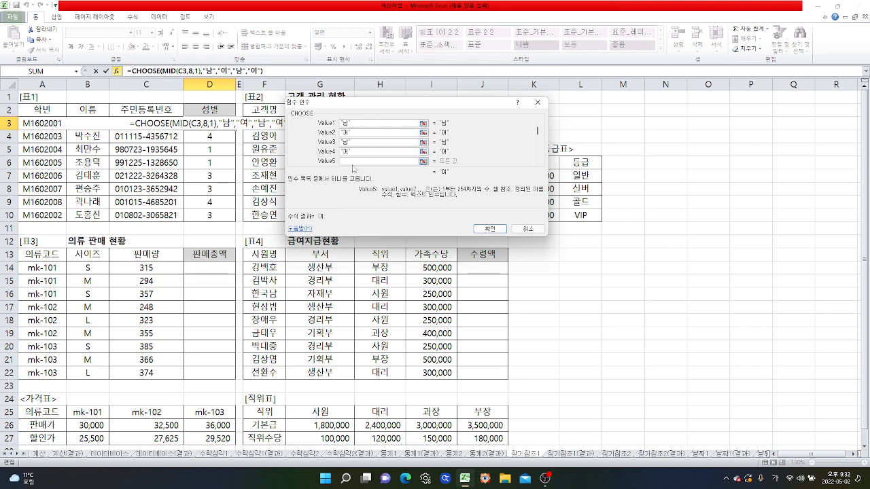
left_click(492, 229)
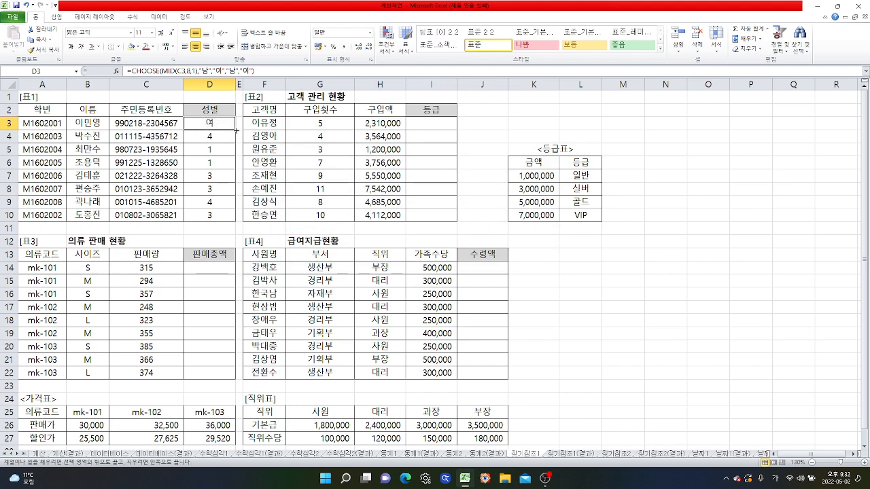
left_click_drag(235, 129, 229, 221)
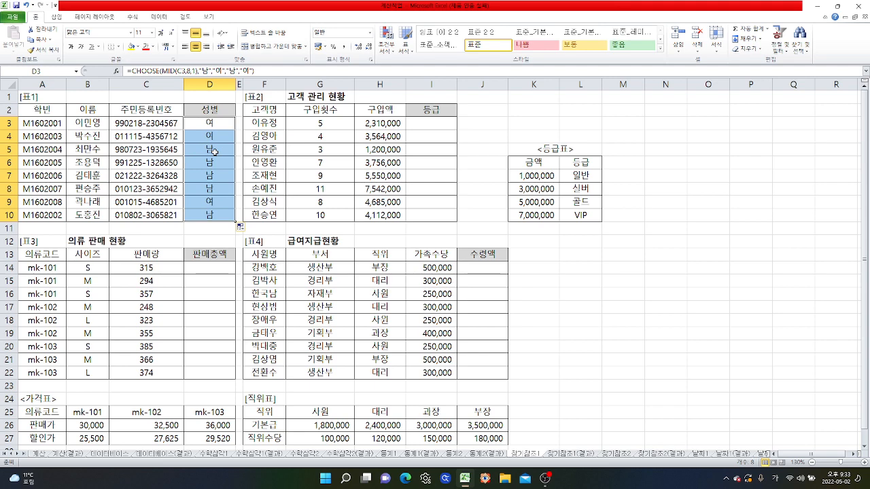
left_click(204, 123)
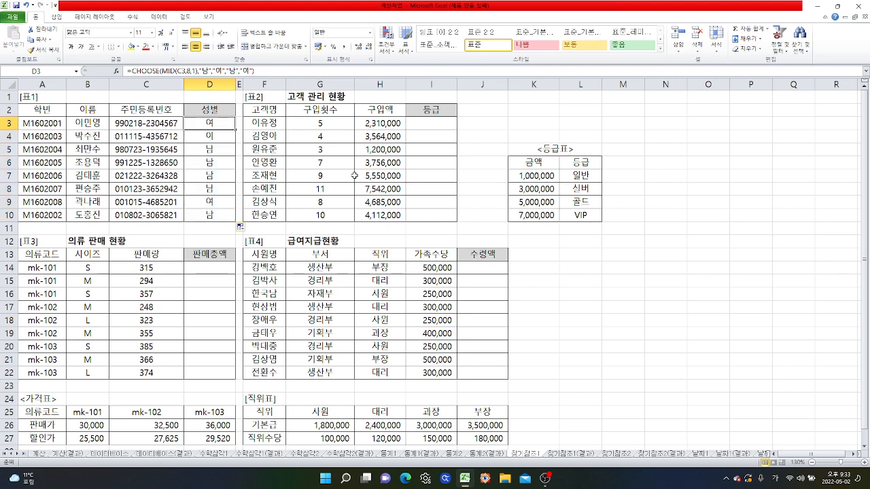
type("=")
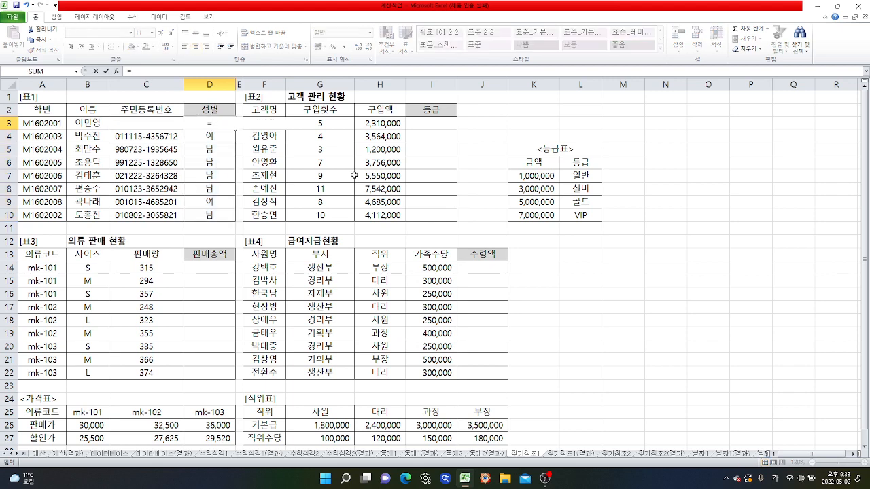
type("ch")
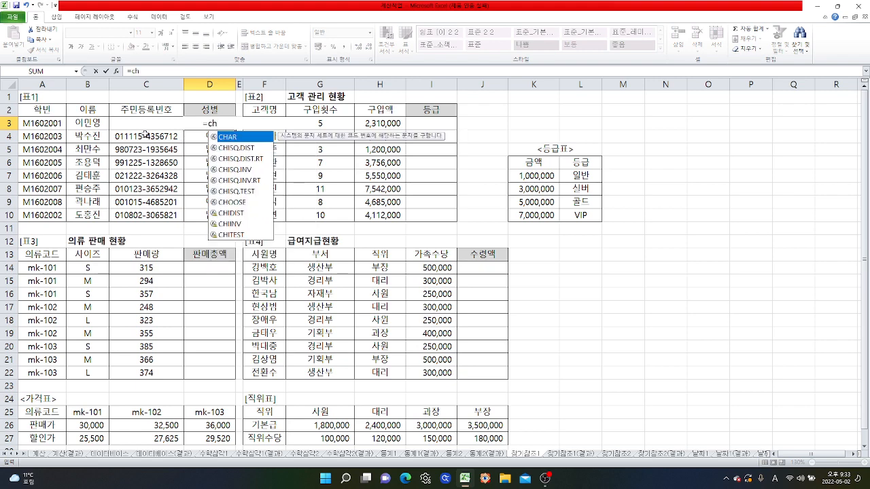
double_click(234, 203)
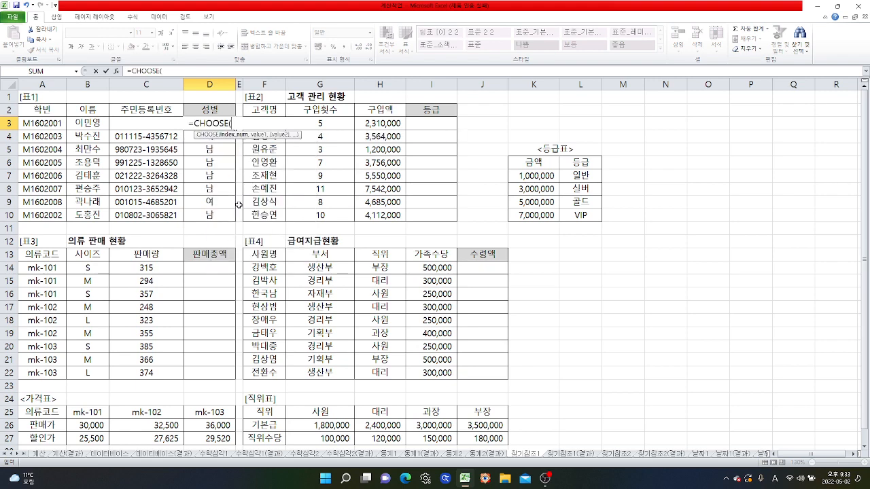
type("mid")
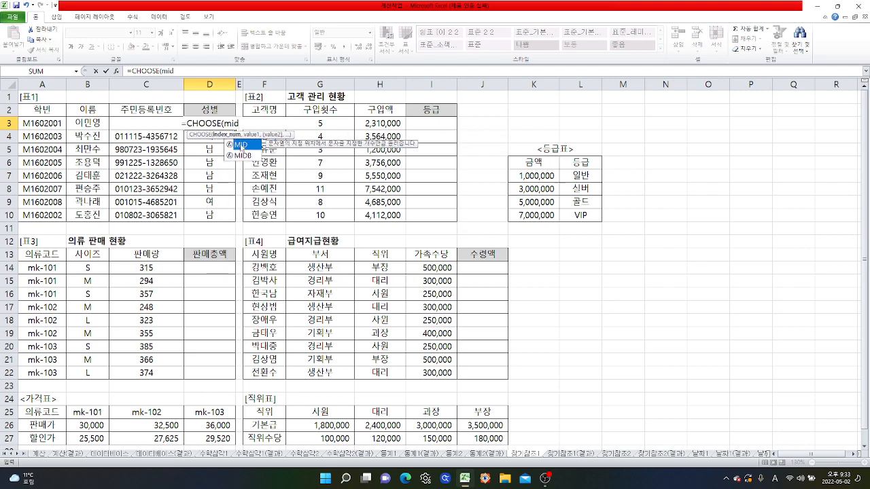
double_click(242, 145)
left_click(117, 71)
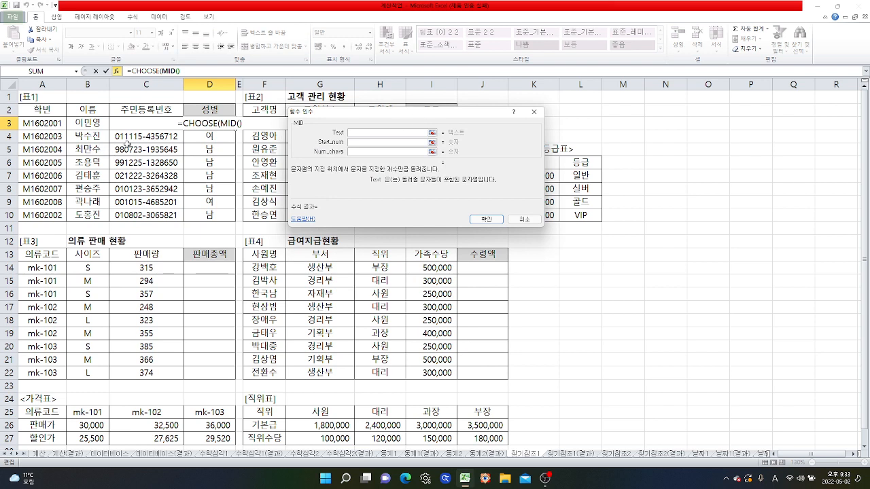
left_click(133, 124)
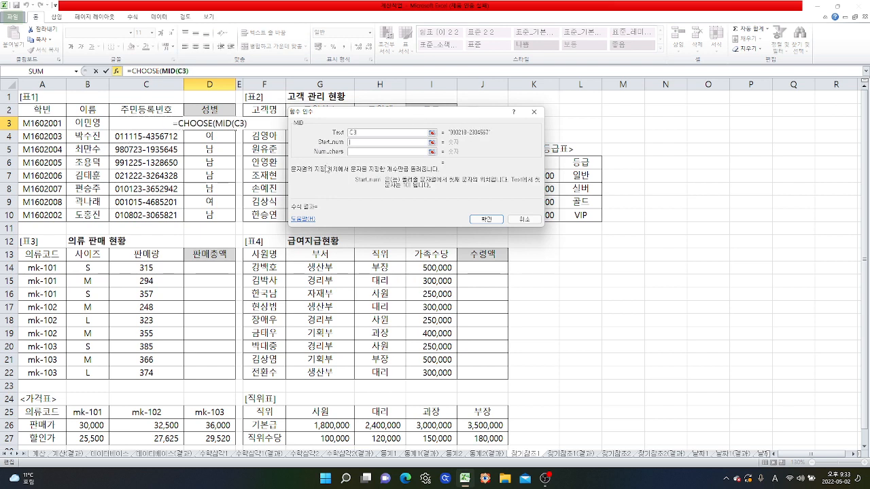
key("Tab")
type("8")
left_click(377, 152)
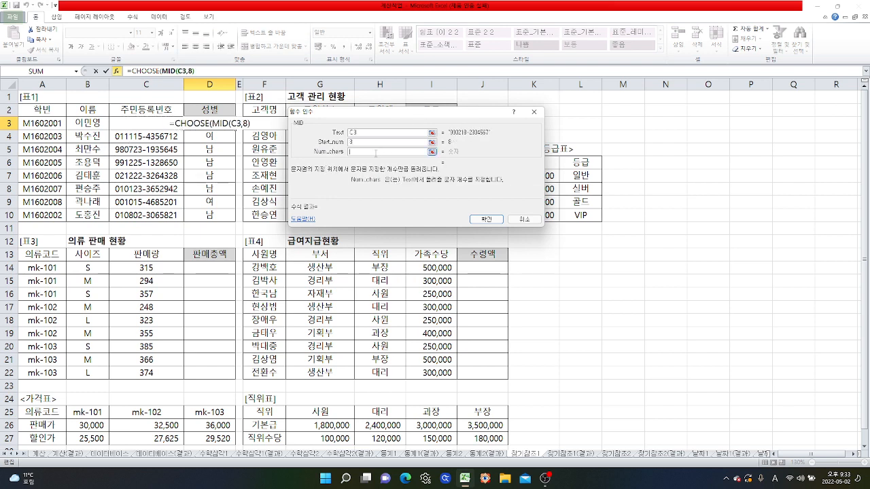
type("1")
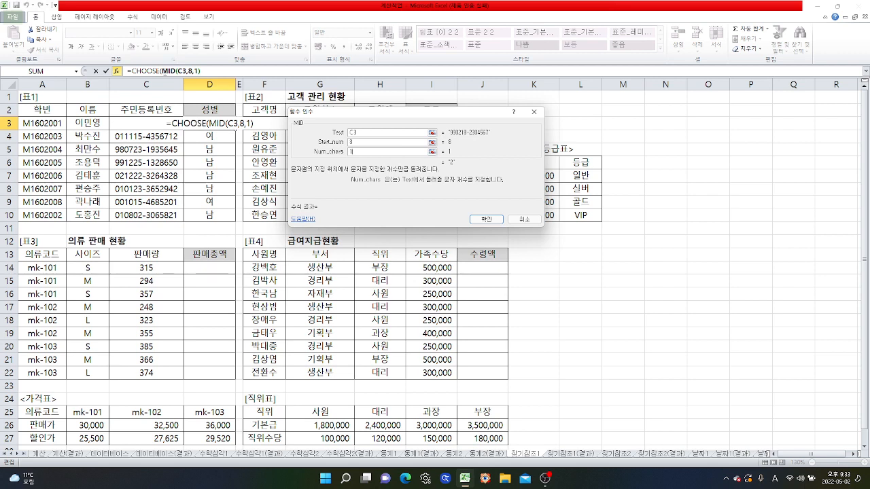
left_click(146, 69)
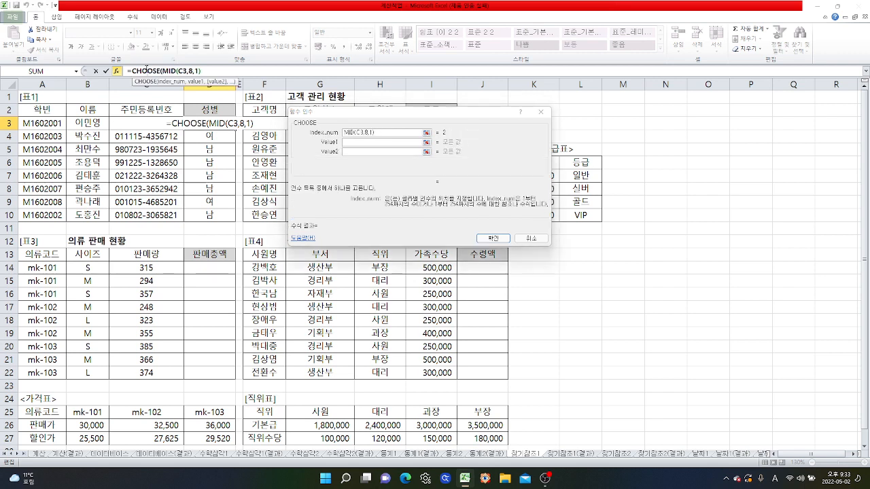
left_click(366, 142)
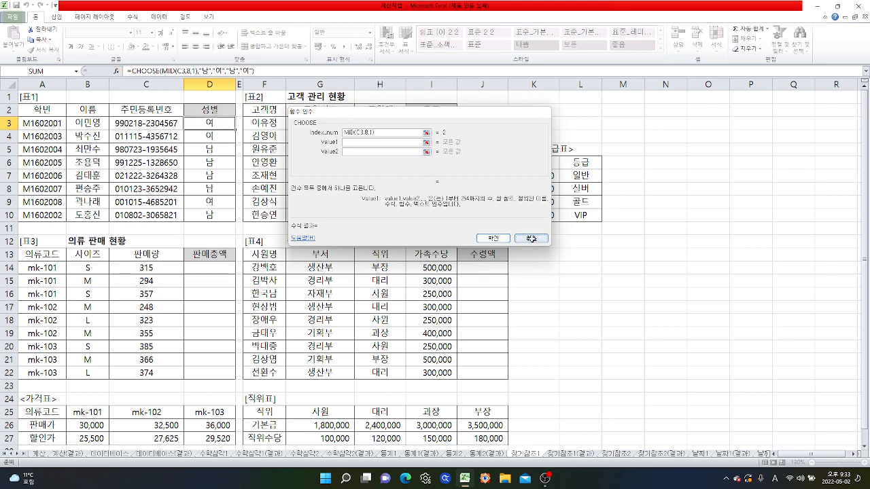
key("Return")
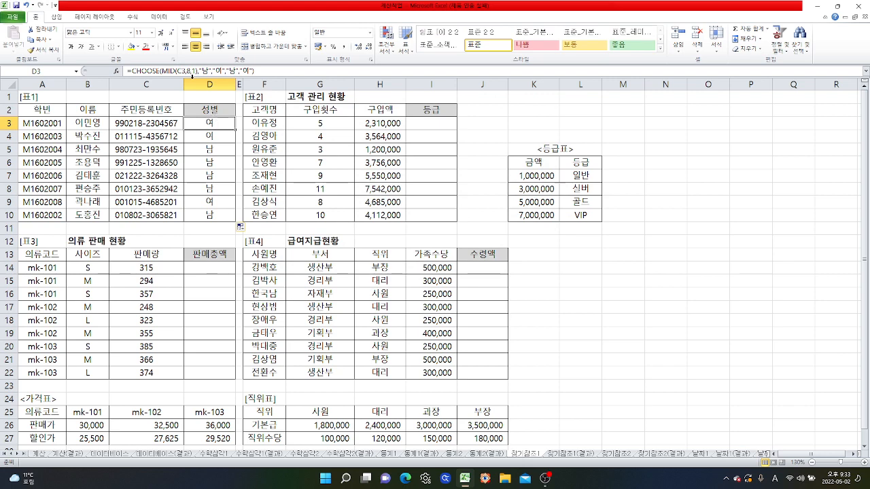
Review the arguments of D3's CHOOSE function in the function arguments dialog
left_click(144, 70)
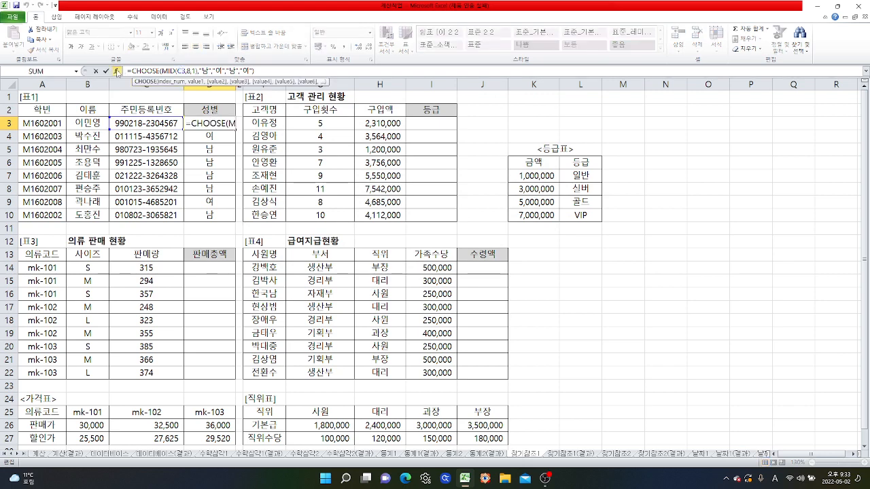
left_click(117, 71)
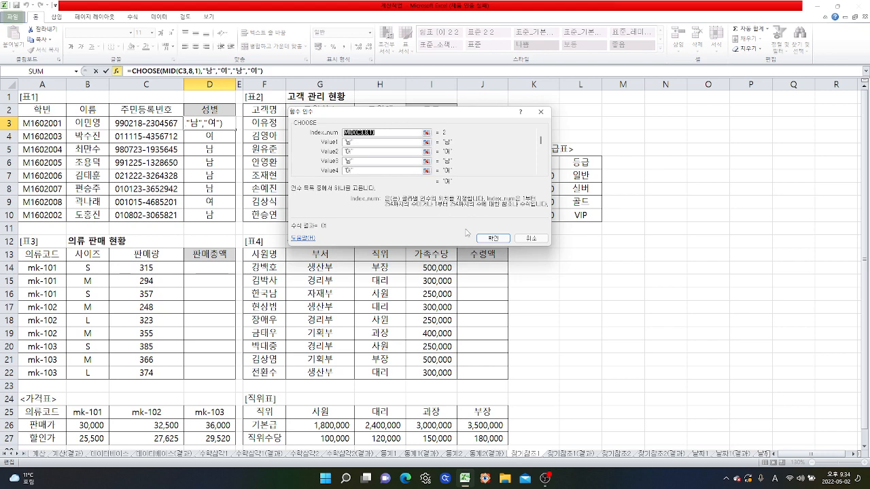
left_click(492, 238)
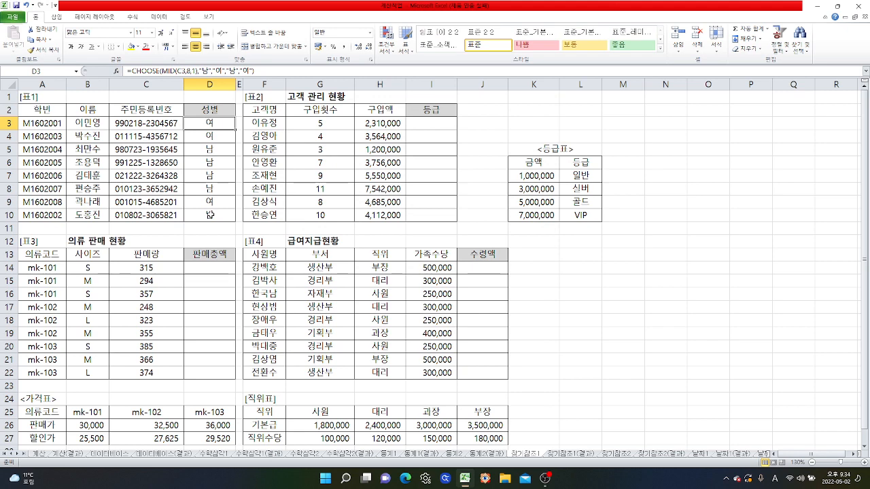
On the 통계2 sheet, start a CHOOSE function in F16 of 표3's 출석률 column with COUNTA(B16:E16) as its index number
left_click(455, 454)
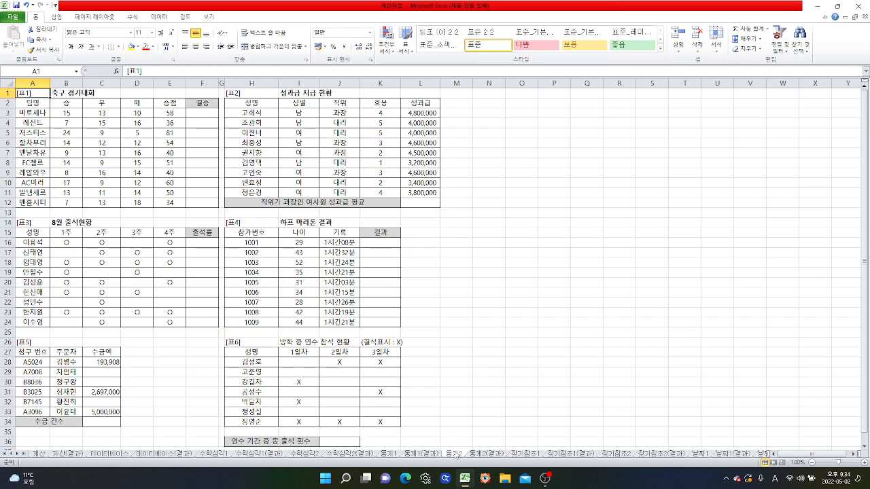
scroll(269, 265, "up", 2, "ctrl")
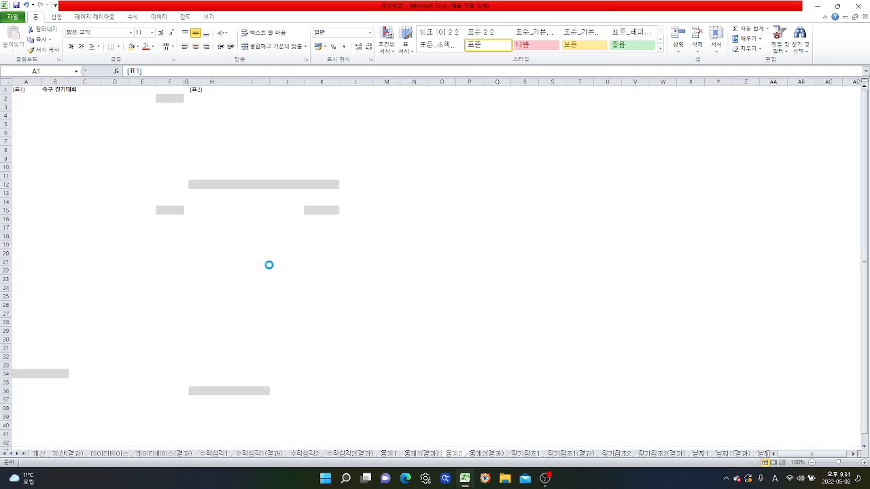
scroll(299, 298, "down", 2)
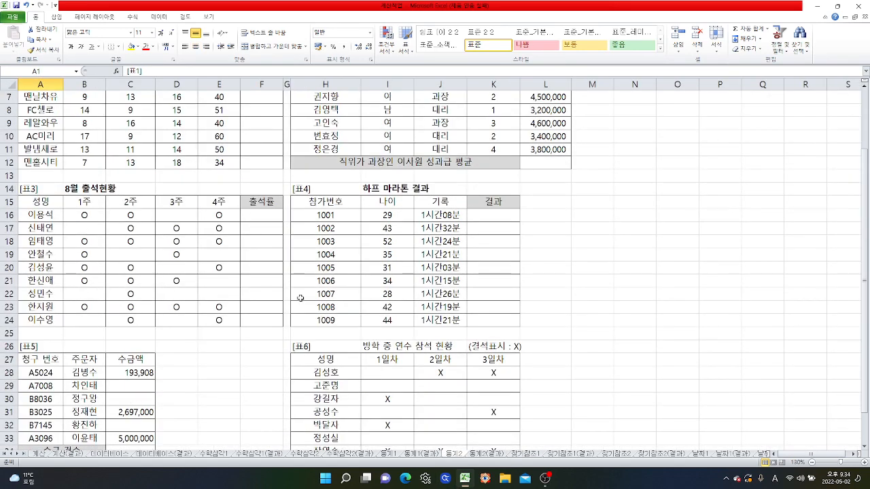
left_click(258, 216)
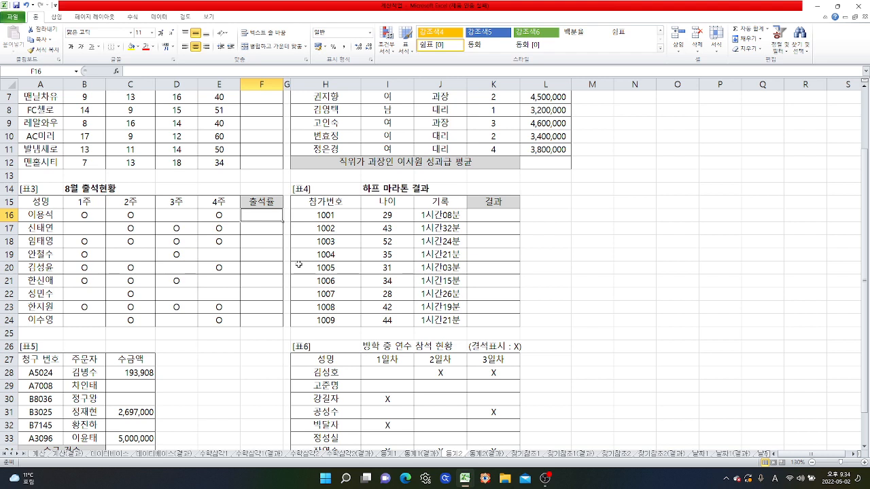
type("=ch")
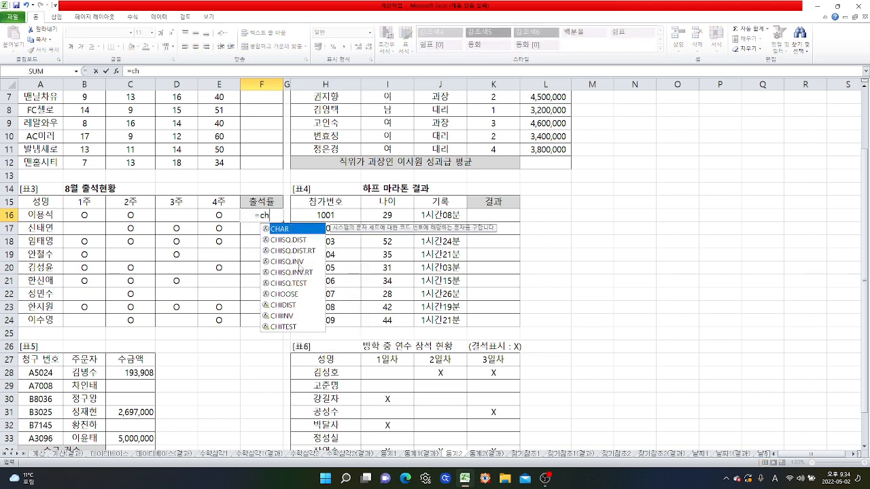
double_click(293, 295)
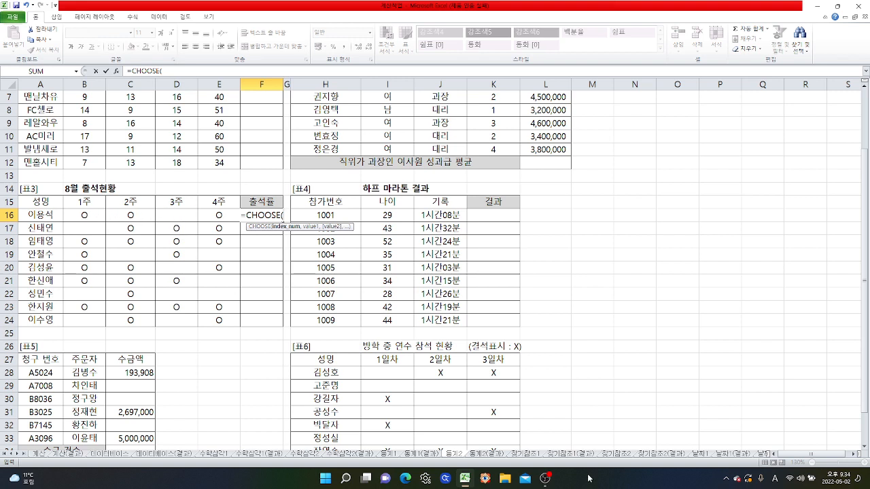
type("cou")
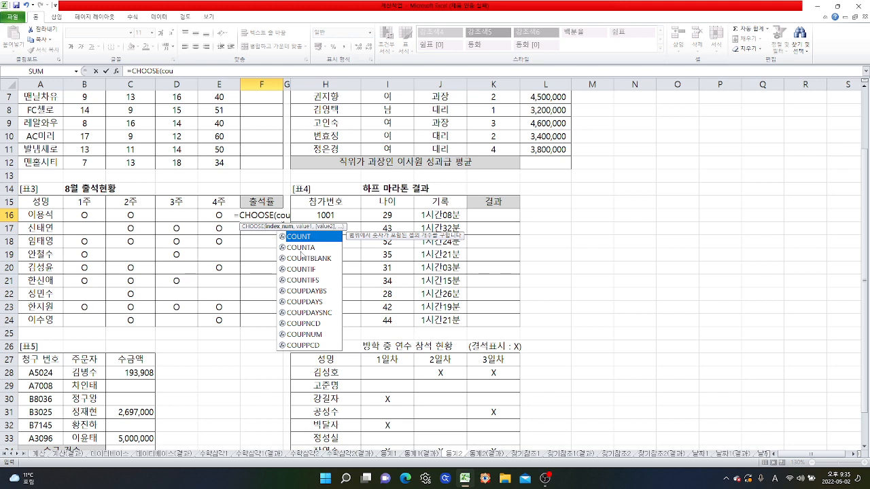
double_click(301, 249)
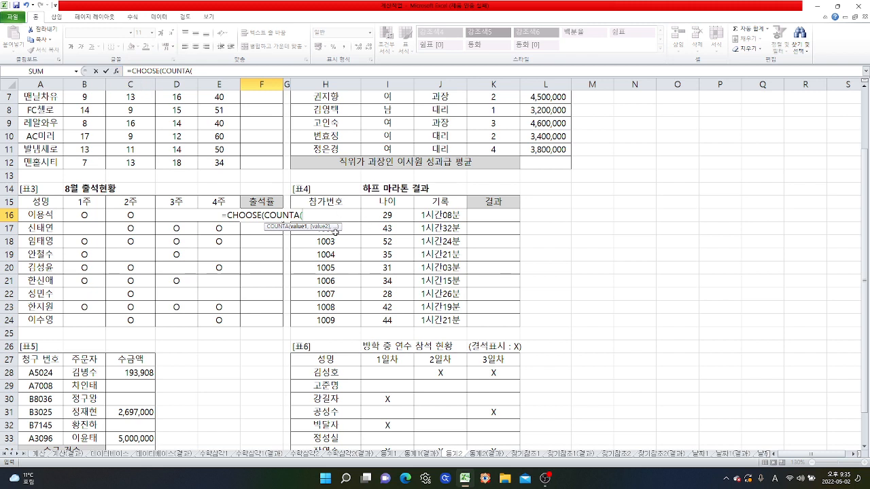
left_click_drag(80, 213, 203, 213)
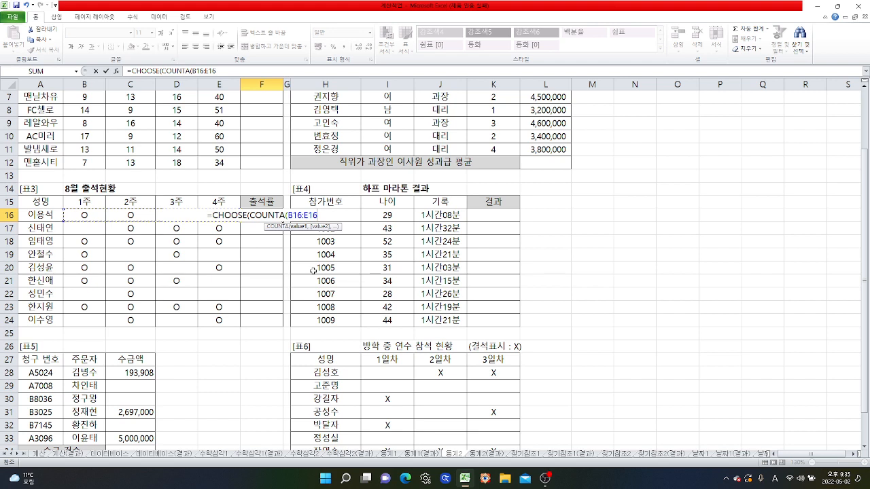
type(")")
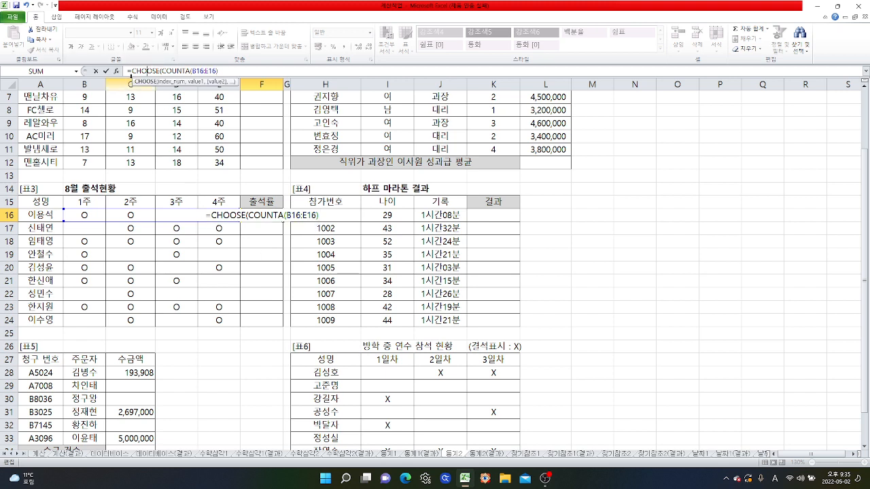
Open the arguments of F16's CHOOSE function beside the attendance table and set Value1 to the text "25%"
left_click(117, 70)
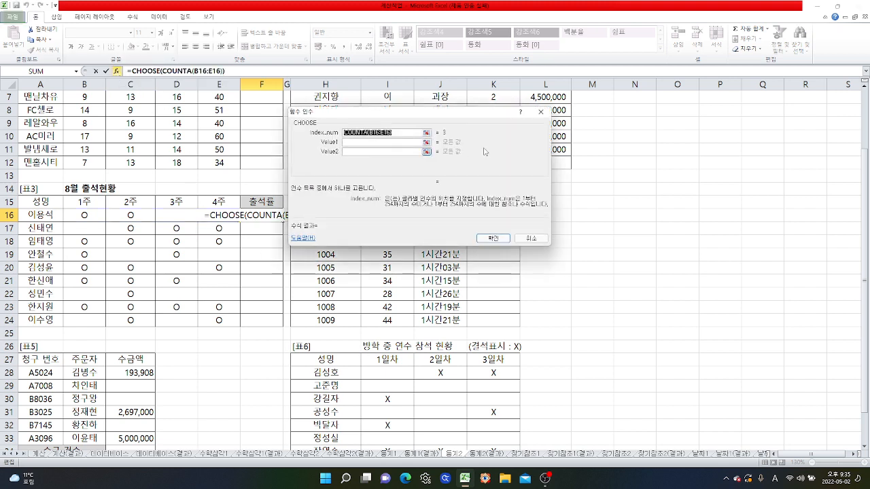
left_click_drag(428, 111, 533, 163)
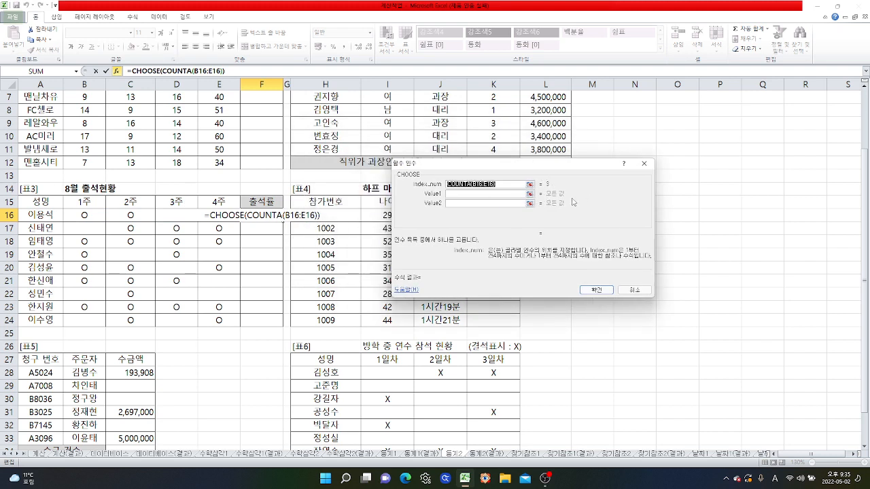
left_click(466, 196)
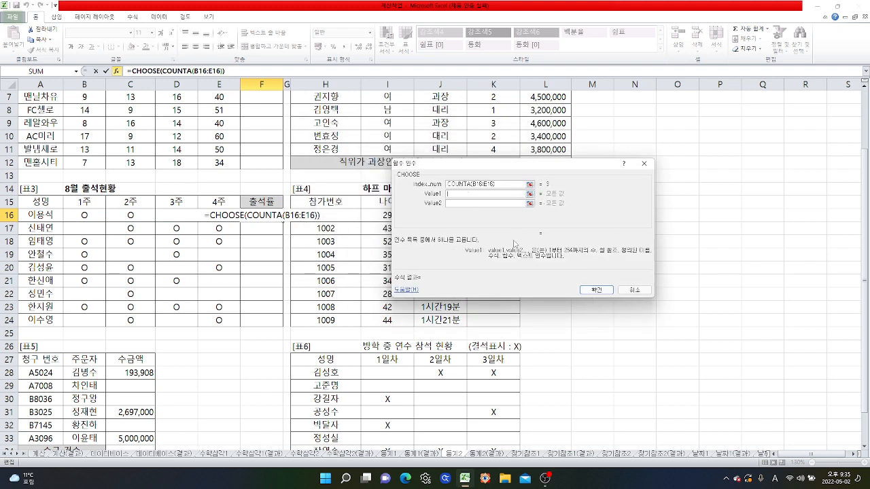
type("\"25")
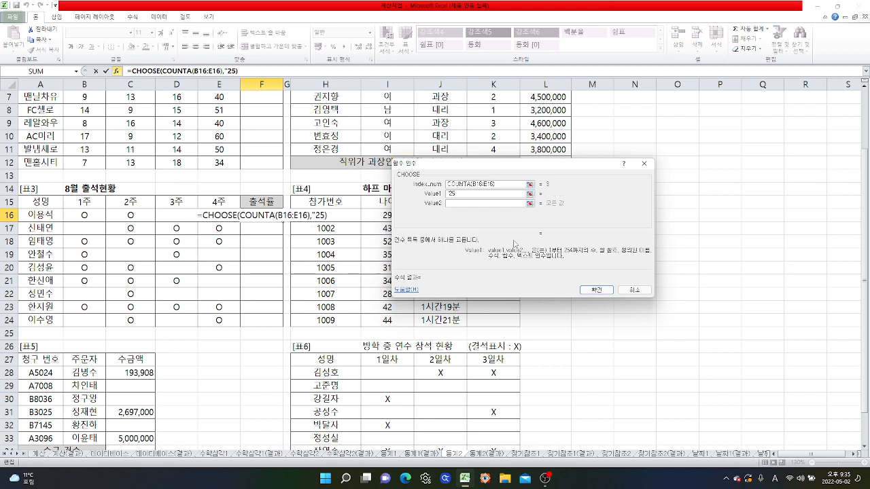
type("%\"")
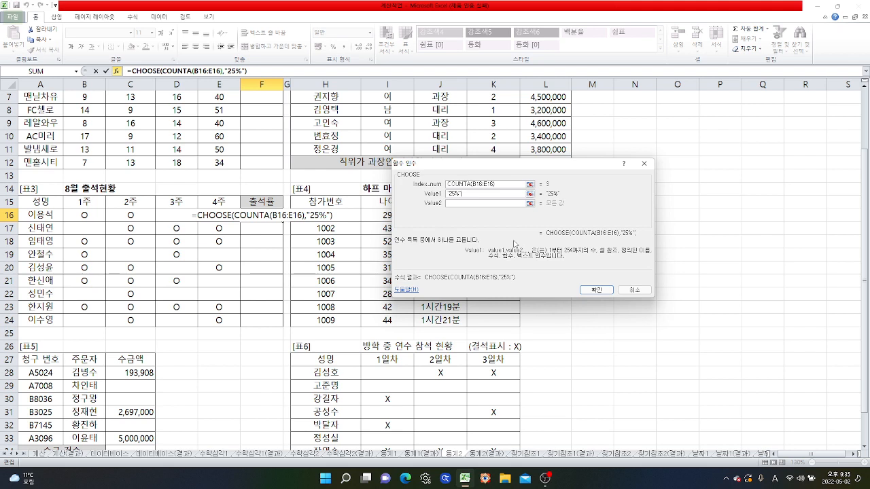
Try 25% without quotation marks as Value1 of the CHOOSE function and change it back to the text "25%"
double_click(473, 196)
type("25")
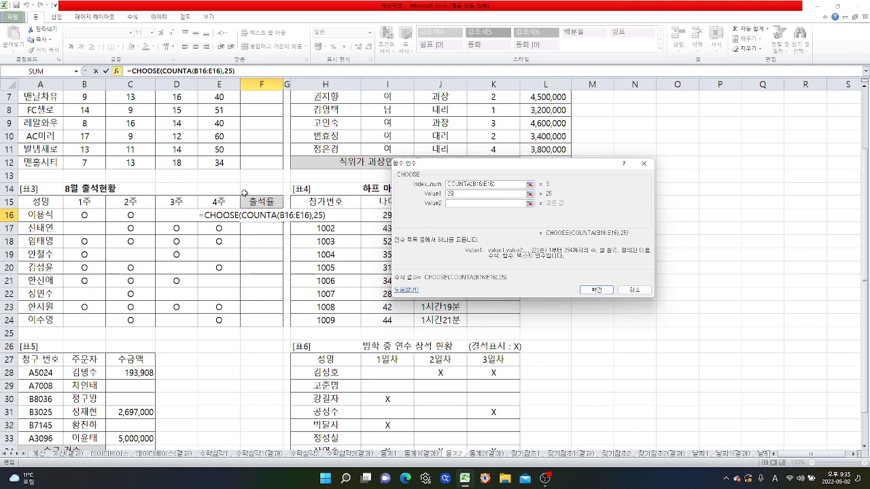
type("%")
key("Tab")
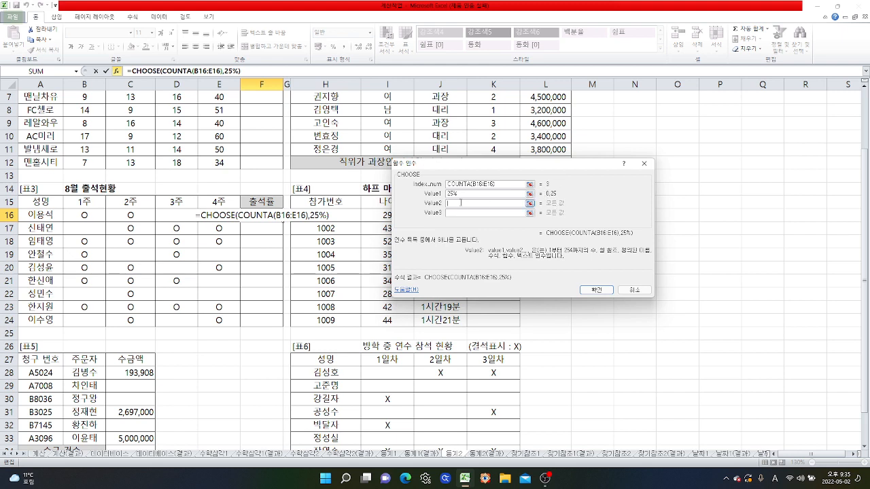
double_click(462, 195)
type("\"25%\"")
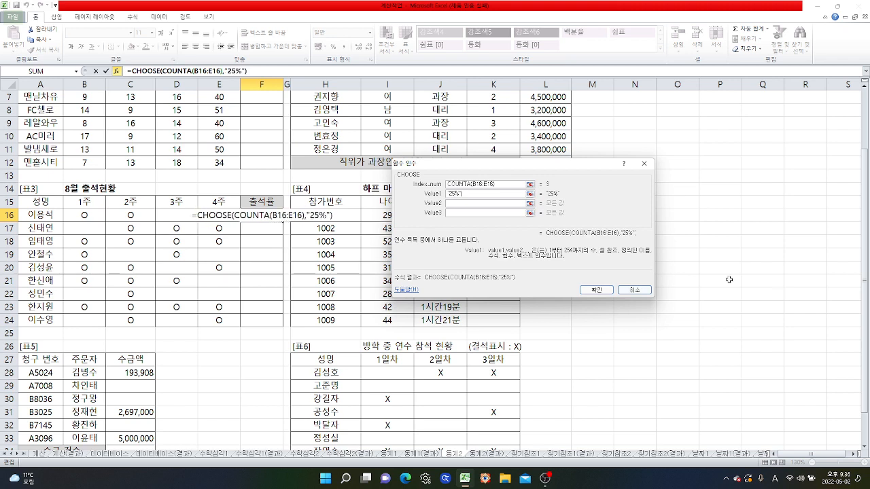
Set the CHOOSE function's Value2 to the text "50%" and Value3 to the text "75%"
double_click(468, 195)
key("ctrl+c")
left_click(459, 203)
key("ctrl+v")
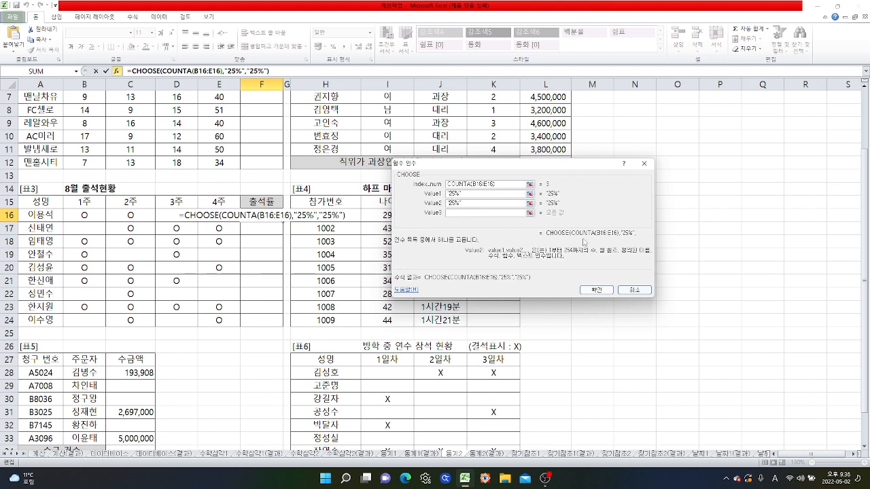
key("BackSpace")
type("0")
left_click(465, 214)
type("\"25%\"")
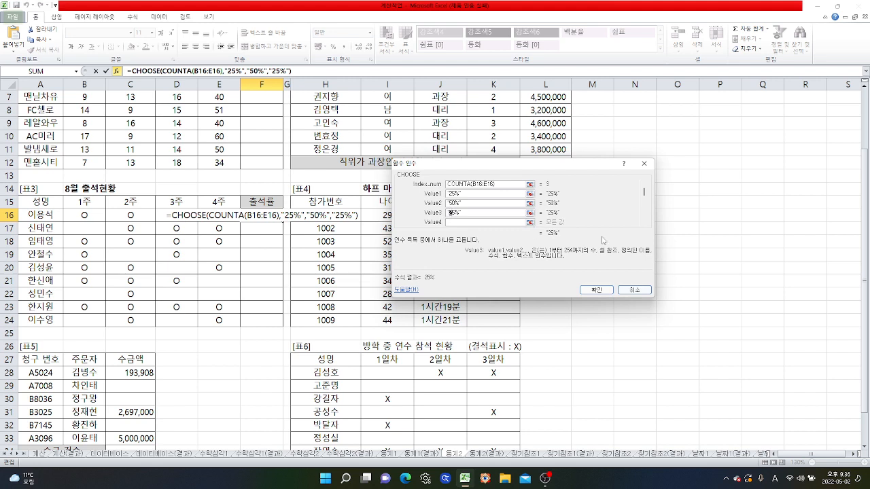
Set Value4 of the CHOOSE function to the text "100%"
left_click(493, 222)
type("\"25%\"")
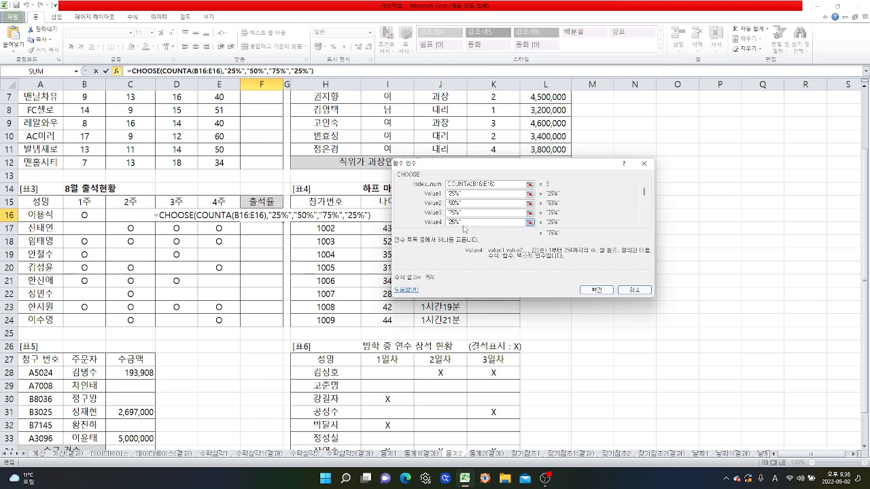
type("100")
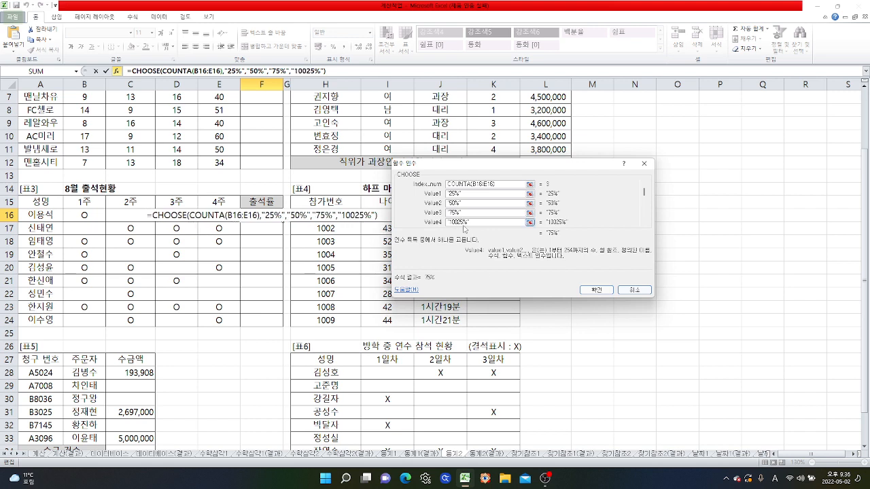
key("Delete")
key("Delete")
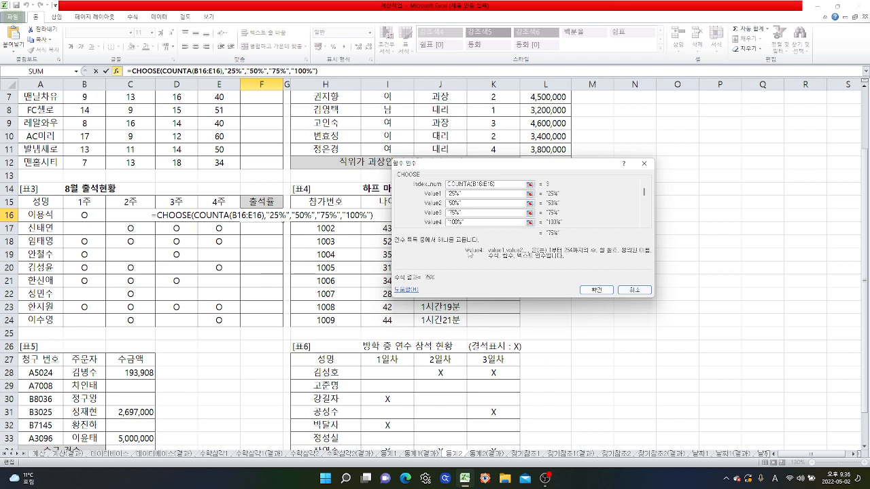
Accept the CHOOSE formula in F16 and fill it down 표3's 출석률 column to F24
left_click(602, 292)
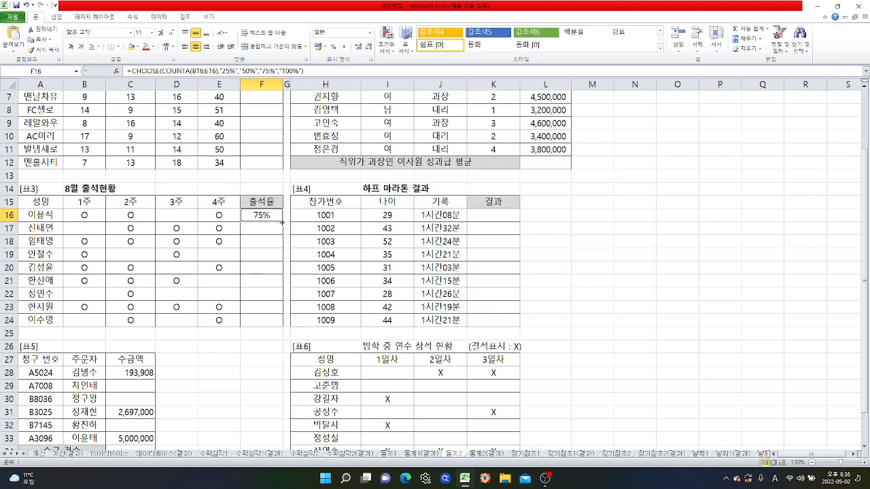
left_click_drag(282, 221, 277, 332)
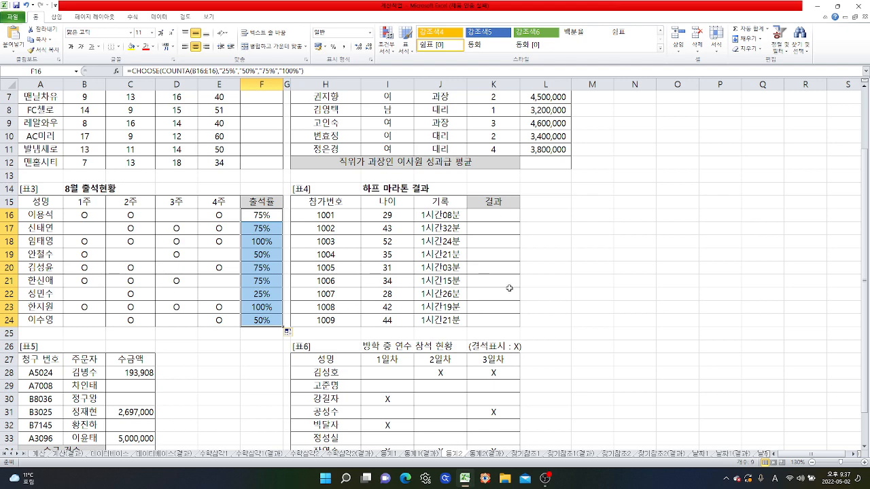
scroll(509, 288, "up", 2)
scroll(509, 288, "down", 2)
On the 찾기참조1 sheet, start a VLOOKUP function in I3 of 표2's 등급 column and open its arguments clear of 등급표
left_click(522, 458)
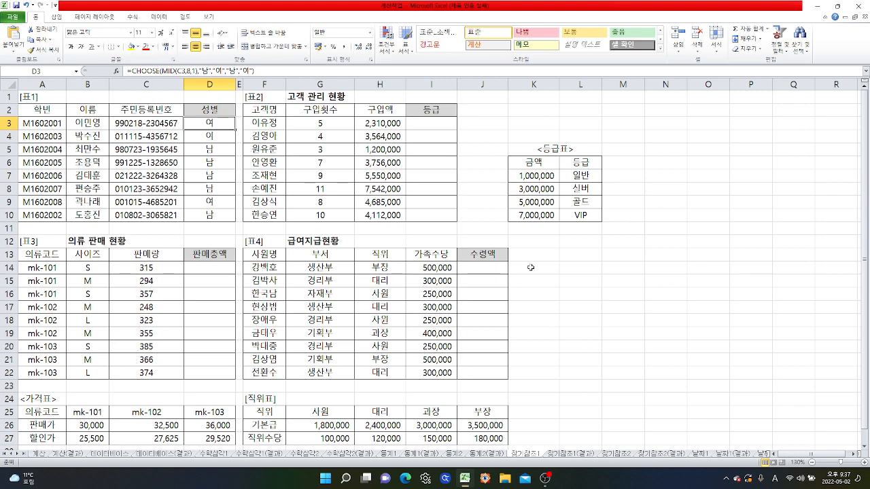
scroll(531, 268, "down", 1)
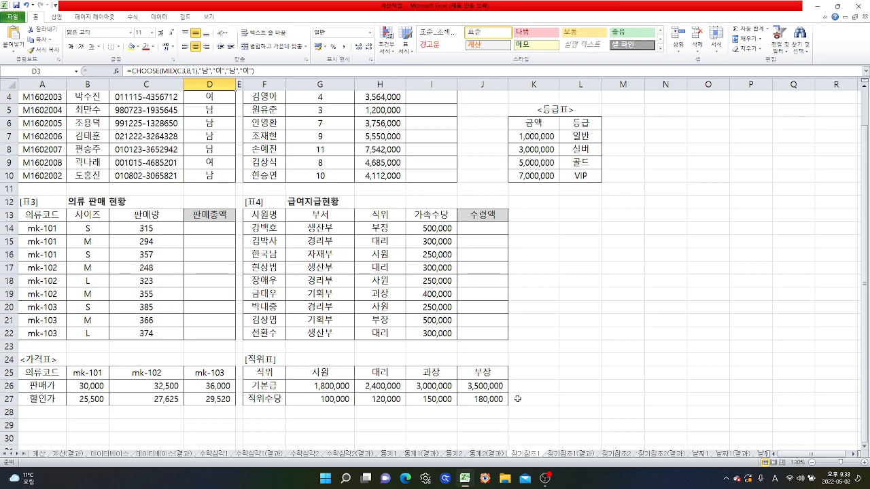
scroll(517, 398, "up", 1)
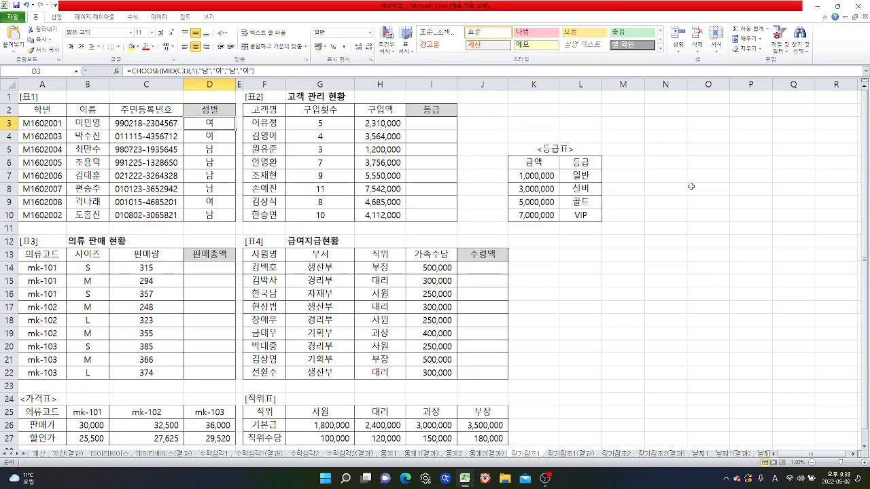
left_click(433, 124)
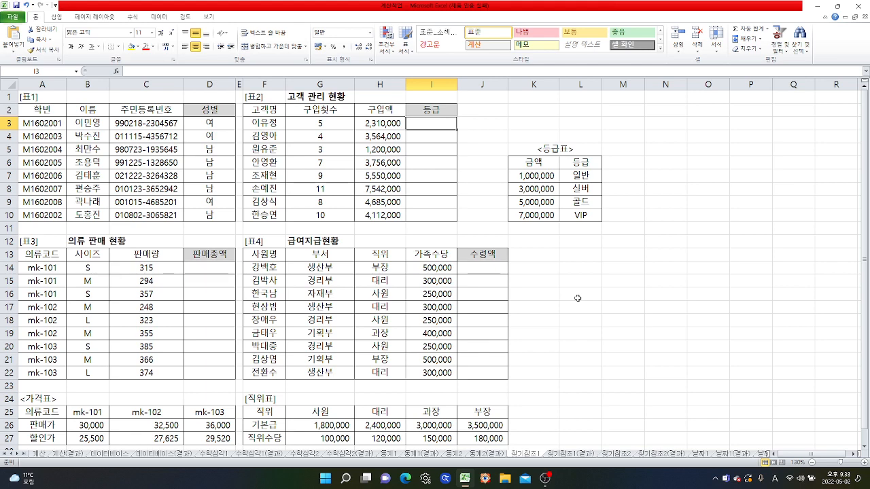
type("=")
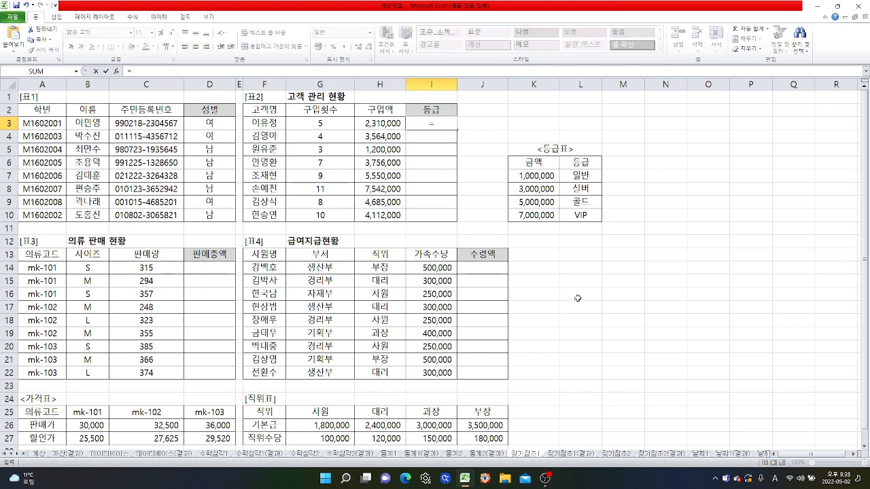
type("vl")
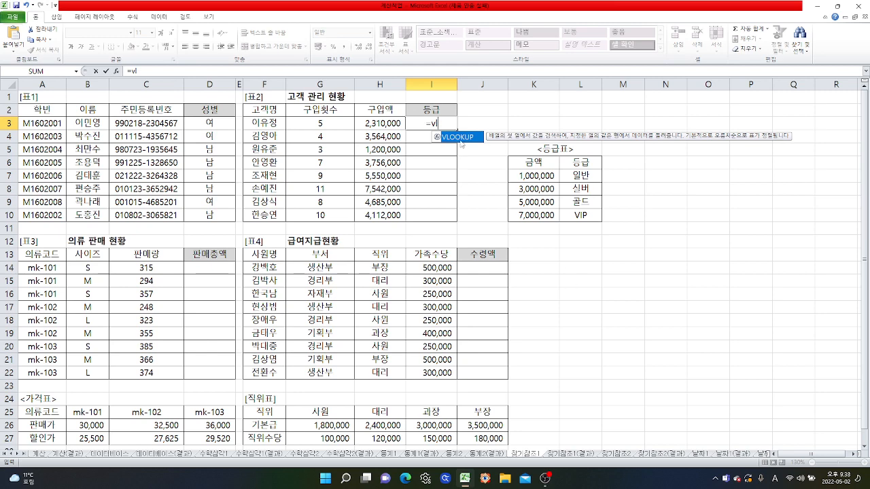
double_click(459, 138)
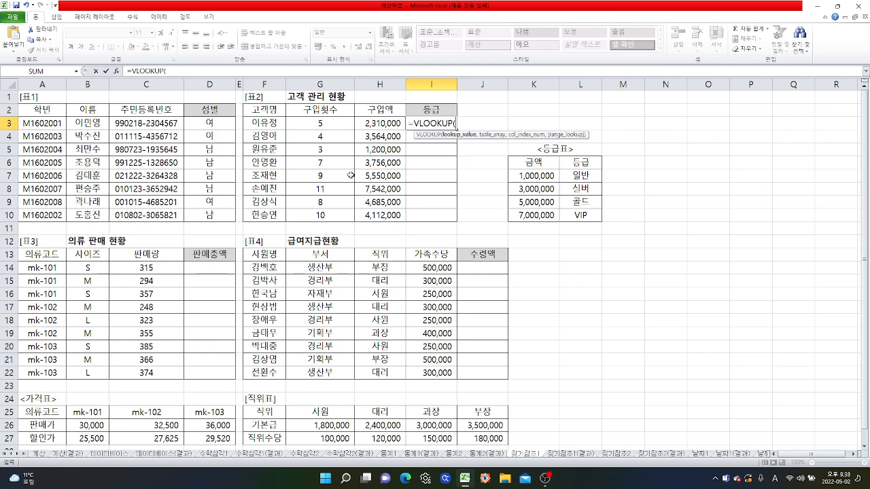
left_click(116, 70)
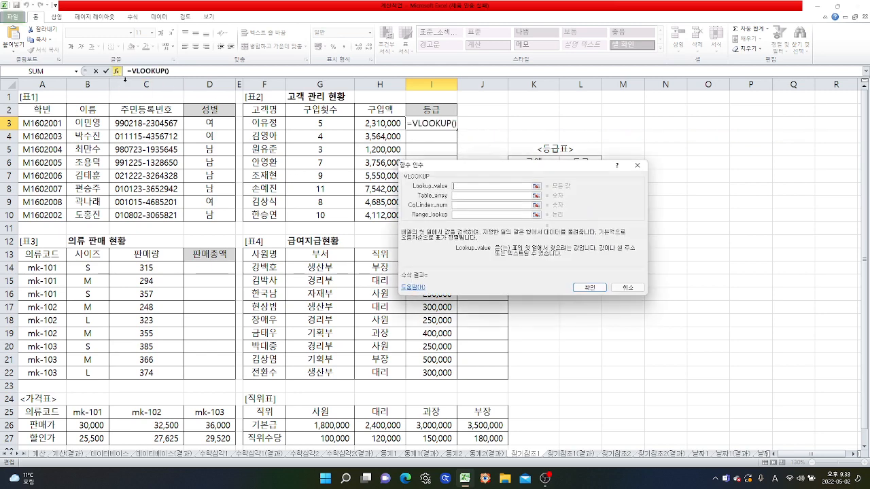
left_click_drag(563, 172, 227, 105)
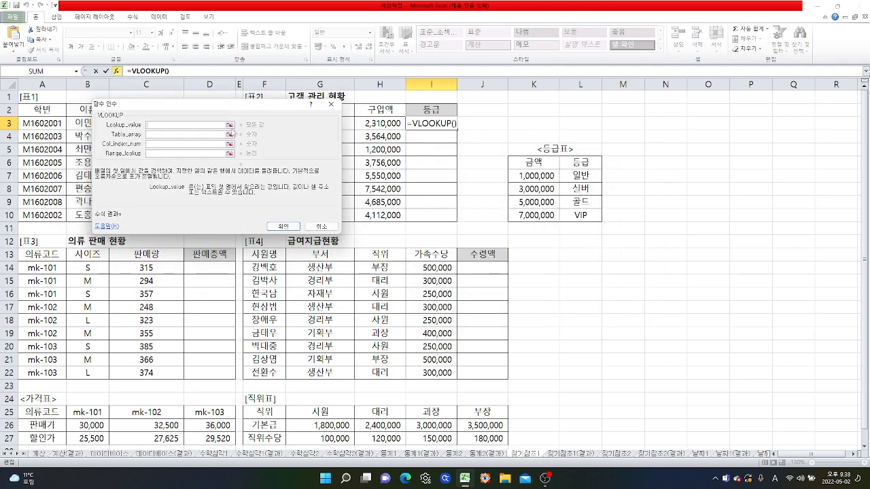
Set VLOOKUP's lookup value to H3 and its table array to the absolute range $K$7:$L$10
left_click(389, 123)
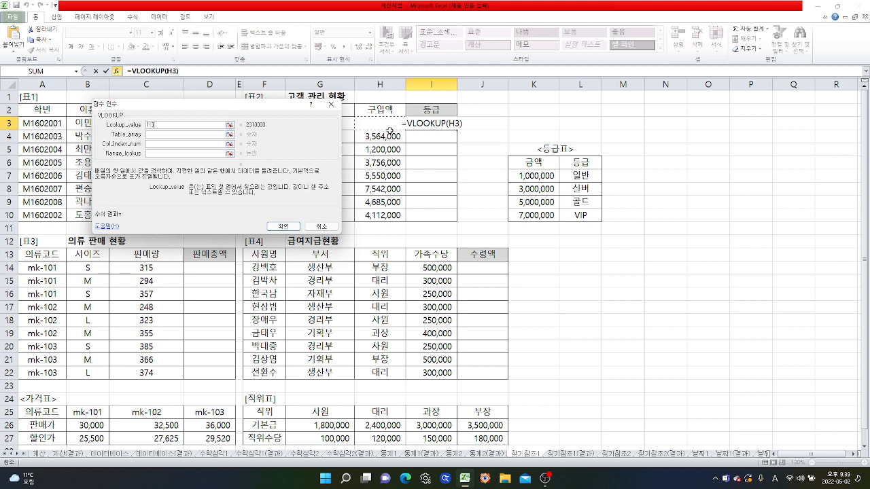
key("Tab")
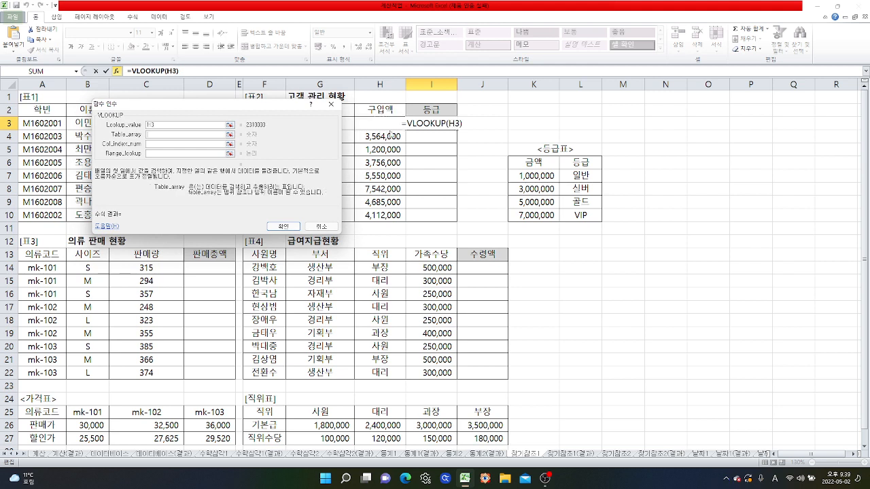
left_click_drag(522, 175, 578, 213)
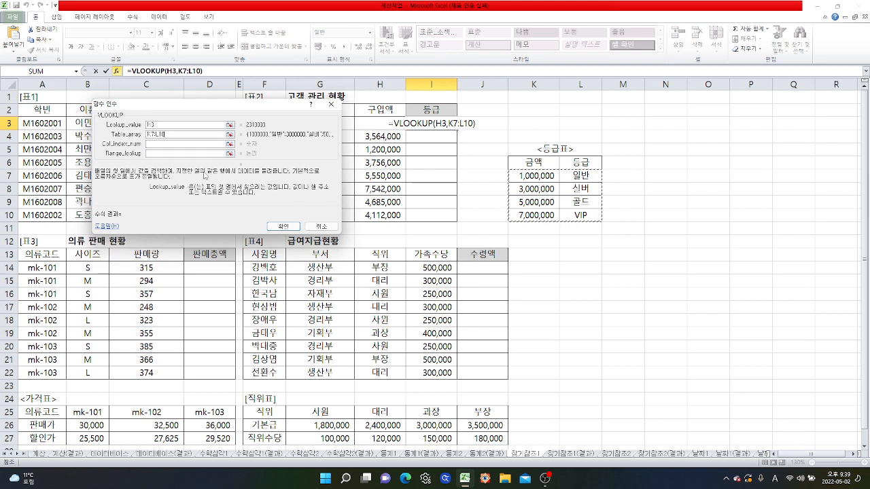
key("F4")
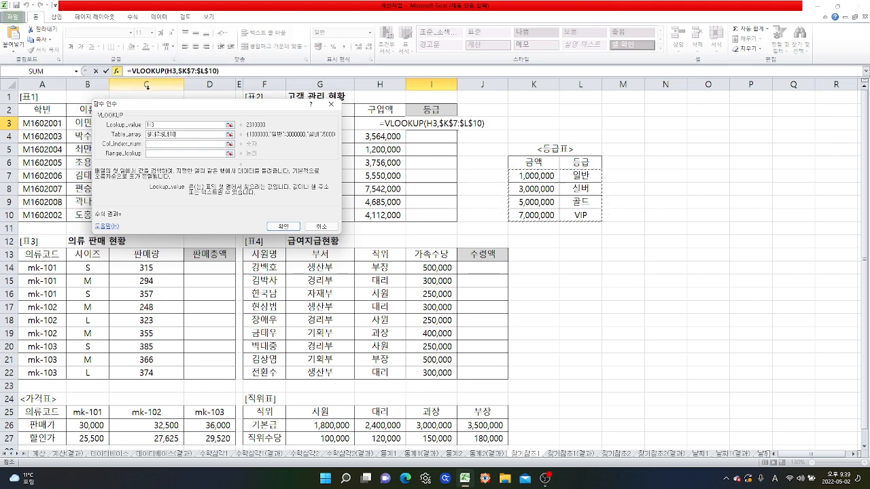
Set VLOOKUP's column index to 2 and its range lookup to 1, and accept the formula in I3
key("Tab")
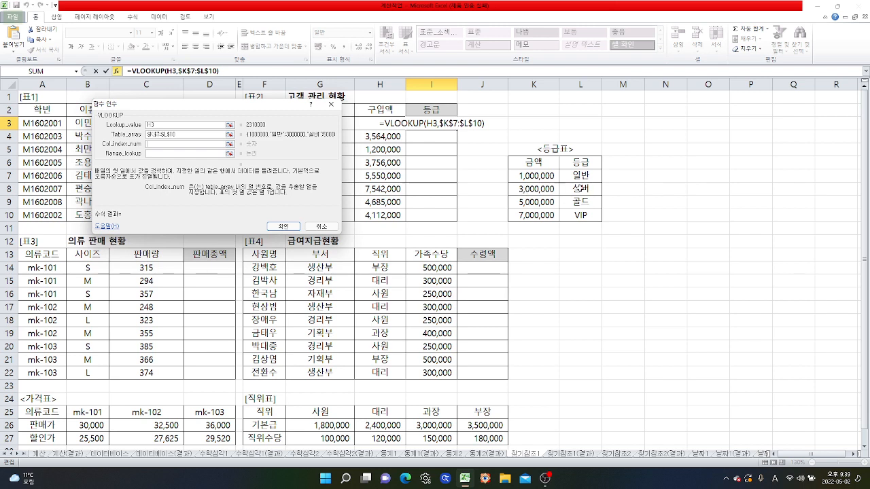
left_click(169, 143)
type("2")
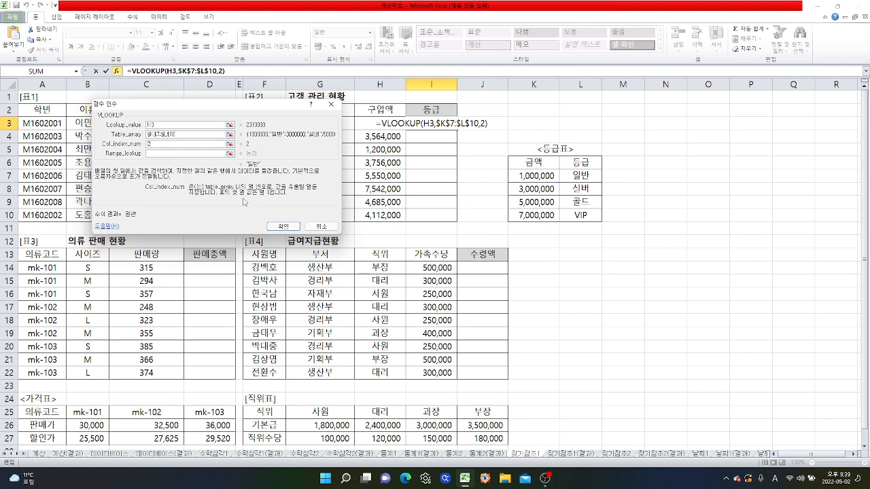
left_click(164, 154)
left_click(167, 153)
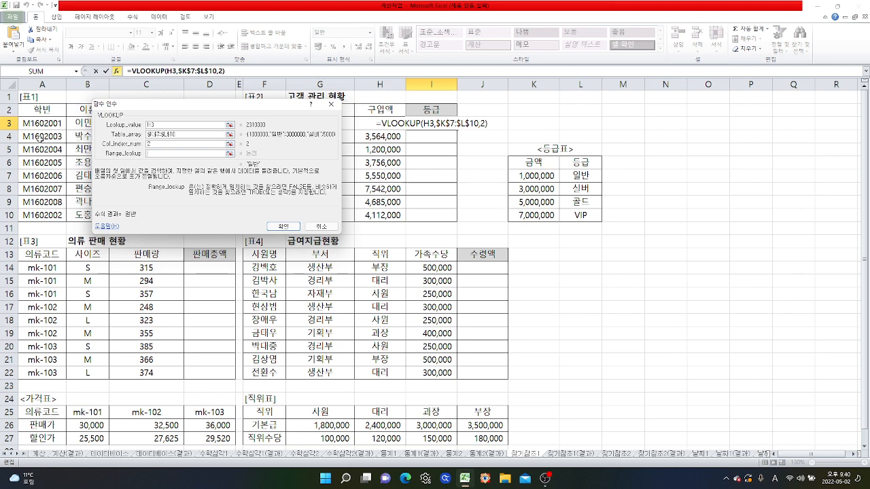
type("1")
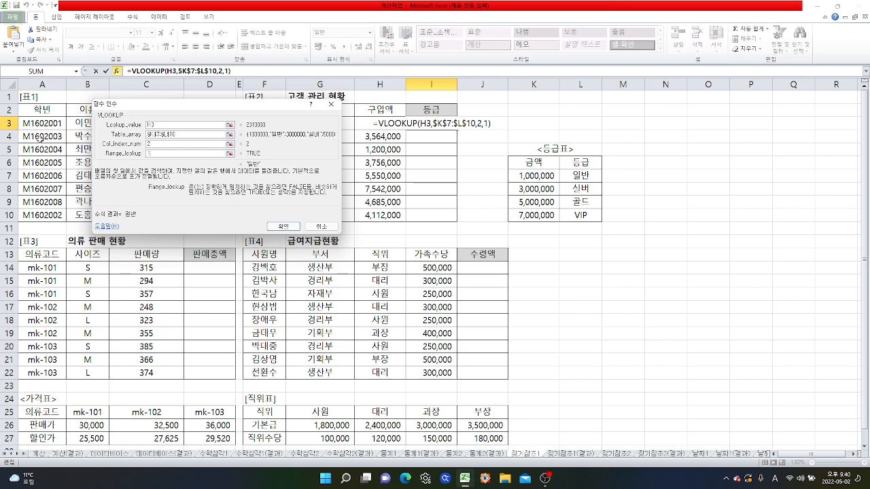
left_click(283, 227)
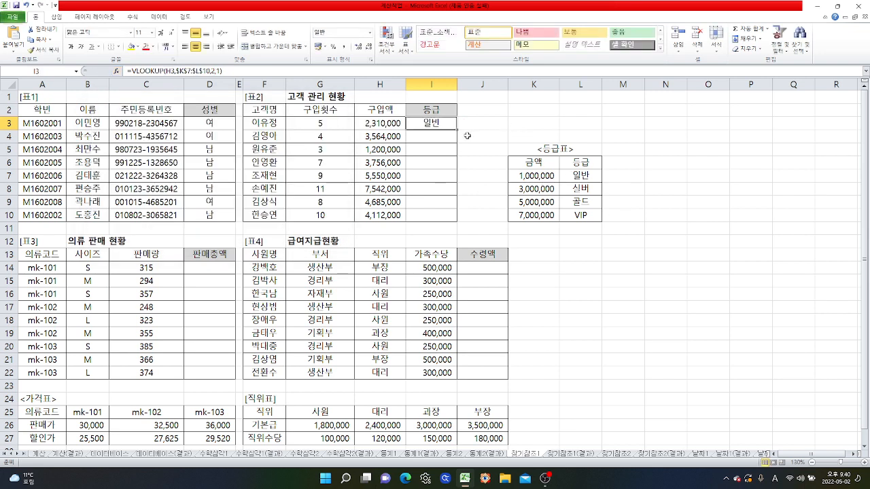
Fill the VLOOKUP formula from I3 down to I10 and check the grades in I4, I7 and I8 against 등급표
left_click_drag(462, 130, 459, 222)
left_click(440, 135)
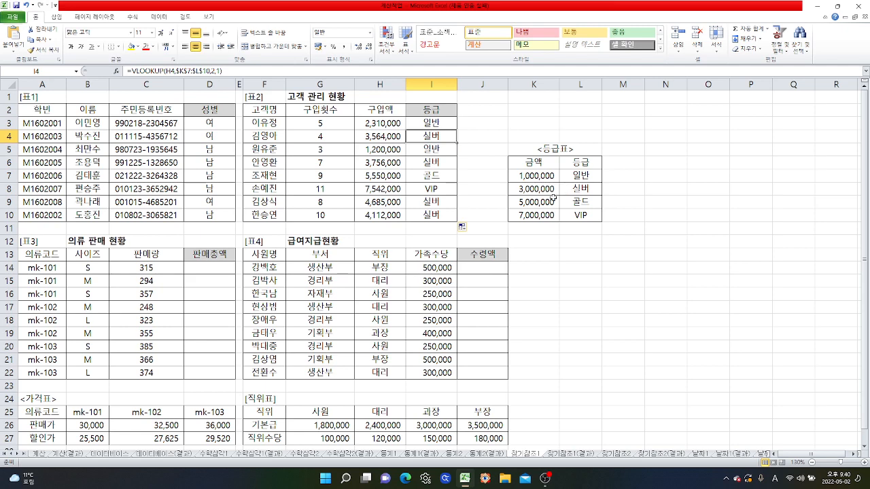
left_click(431, 176)
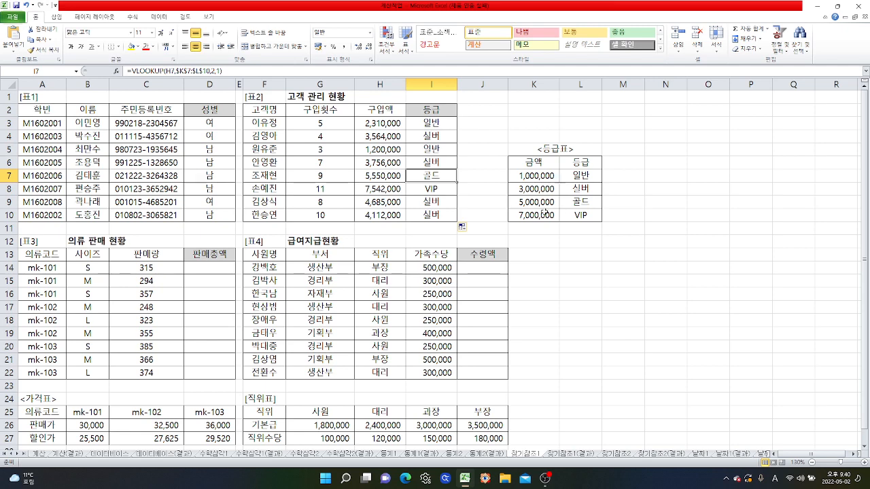
left_click(432, 192)
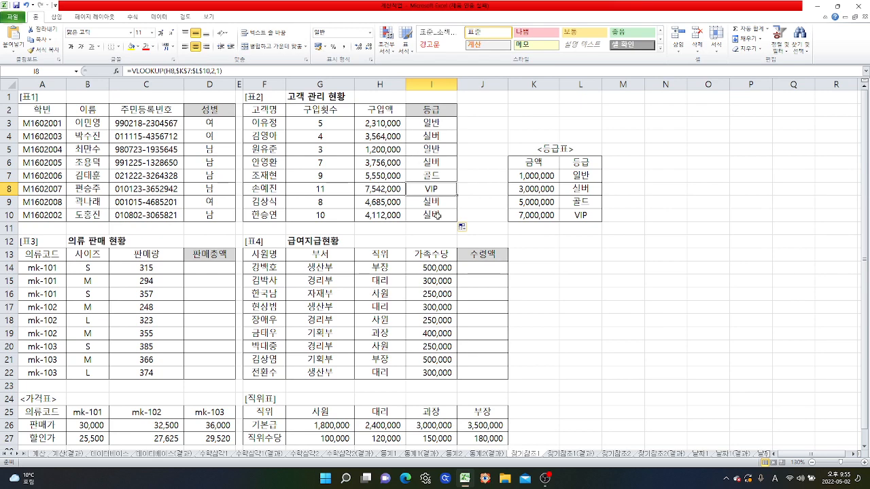
Start an HLOOKUP function in J14 of 표4's 수령액 column and open its arguments clear of 표4's data and 직위표
scroll(437, 215, "down", 1)
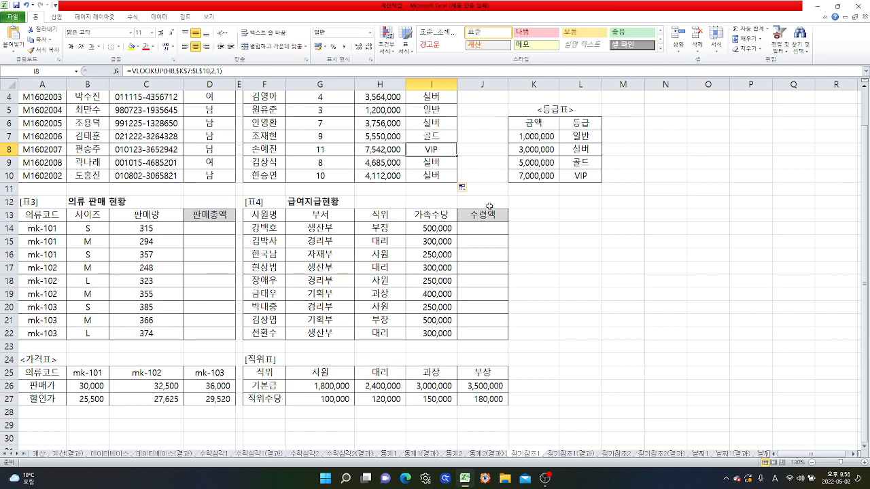
left_click(480, 230)
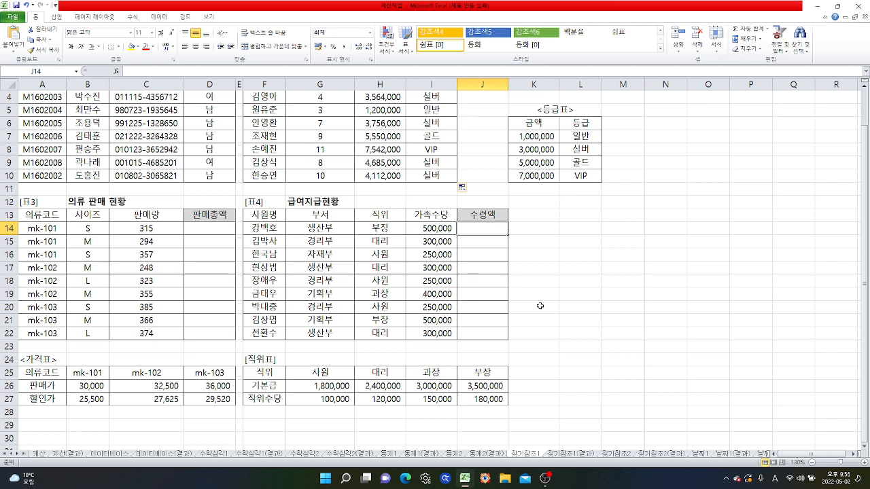
type("=")
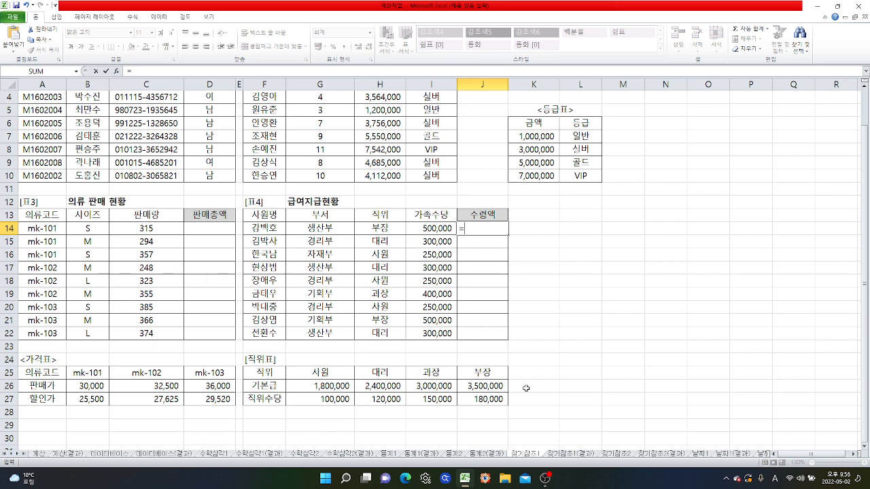
type("h")
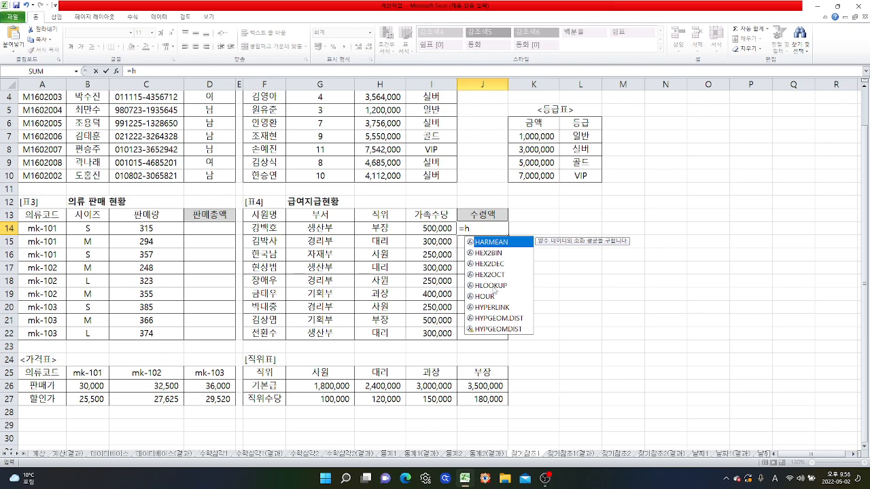
double_click(492, 286)
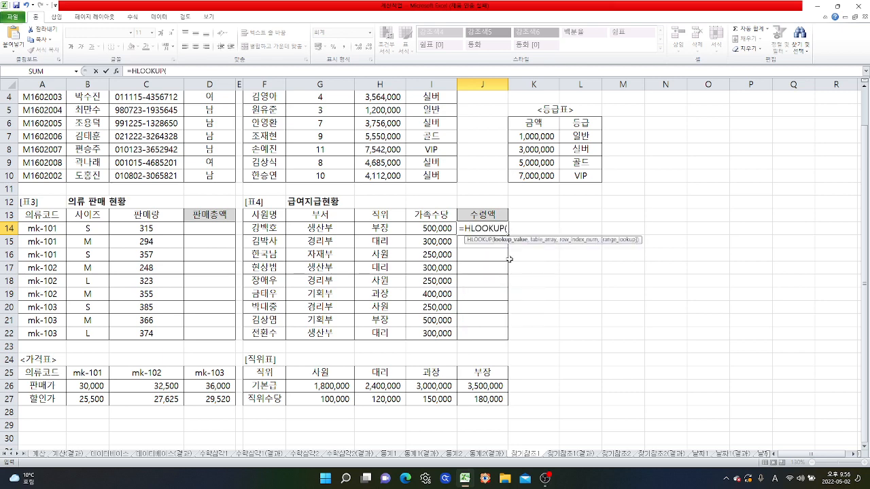
left_click(117, 71)
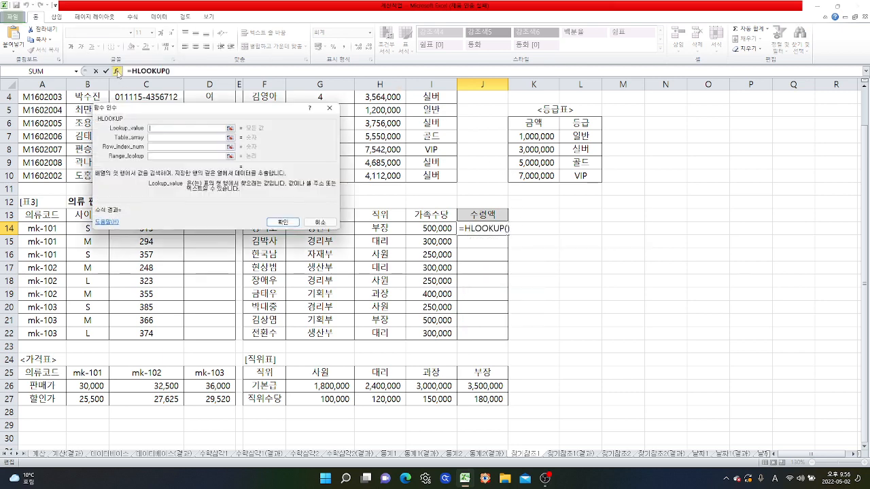
left_click_drag(250, 112, 254, 176)
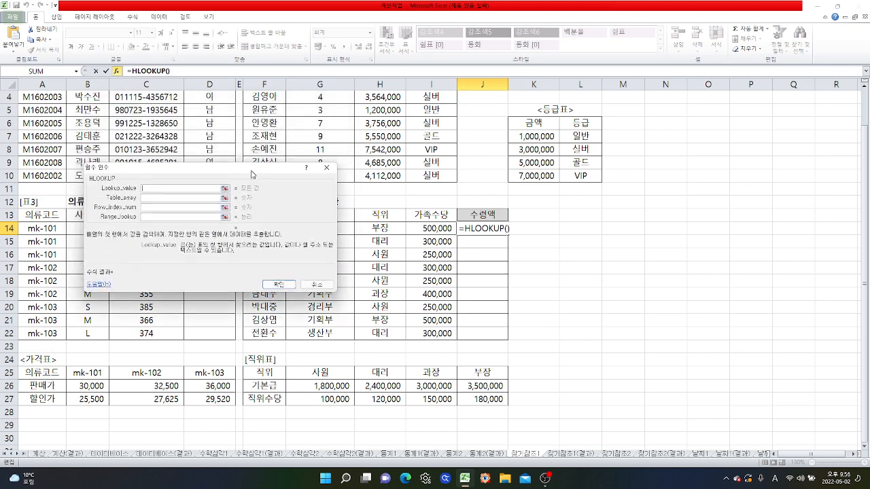
Set HLOOKUP's lookup value to H14 and its table array to the absolute range $G$25:$J$27
left_click(381, 229)
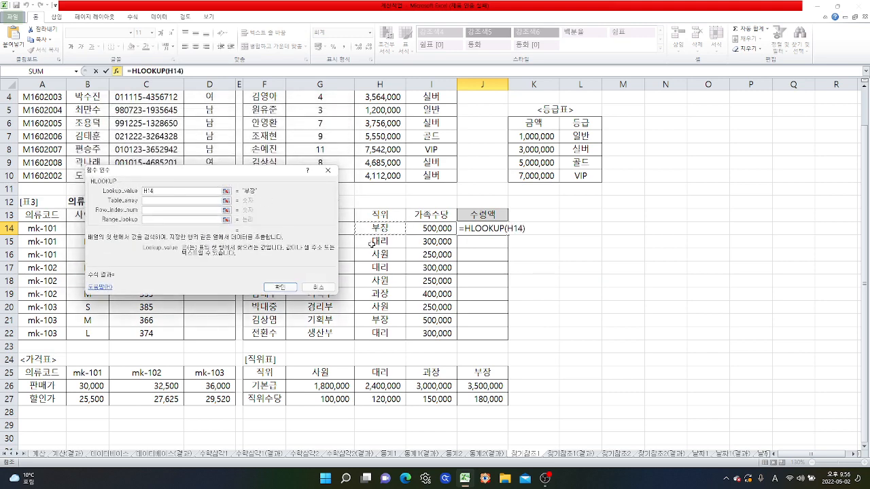
left_click(191, 201)
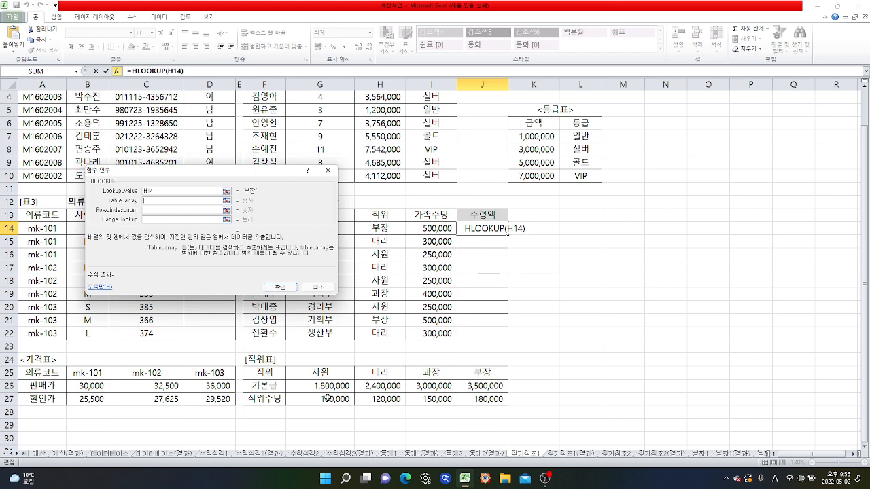
left_click_drag(304, 373, 473, 399)
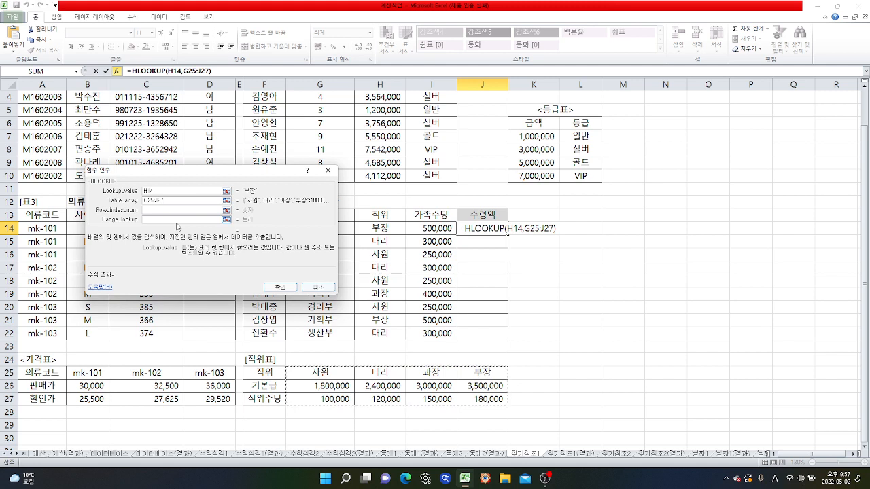
key("F4")
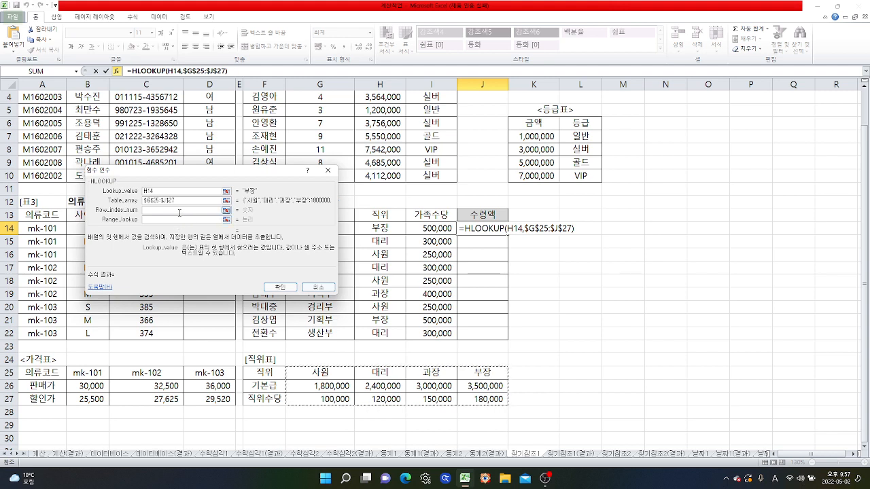
Set HLOOKUP's row index to 2 and its range lookup to 0, and accept the formula in J14
left_click(179, 211)
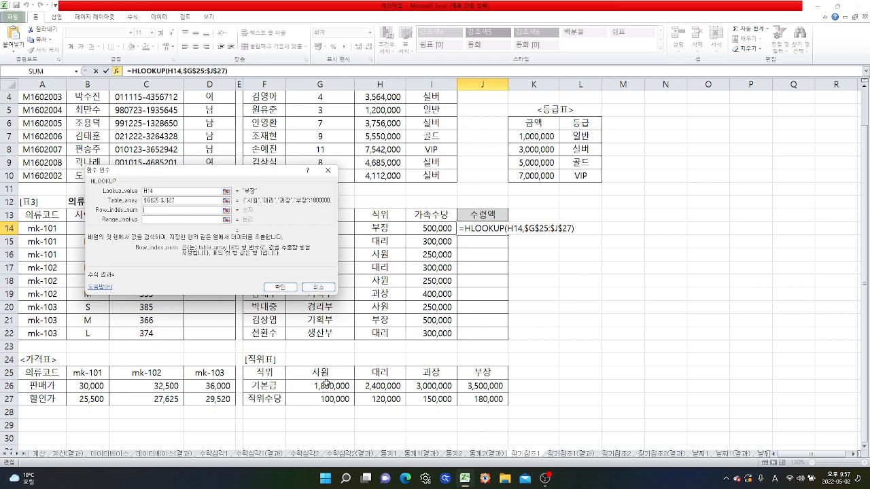
type("2")
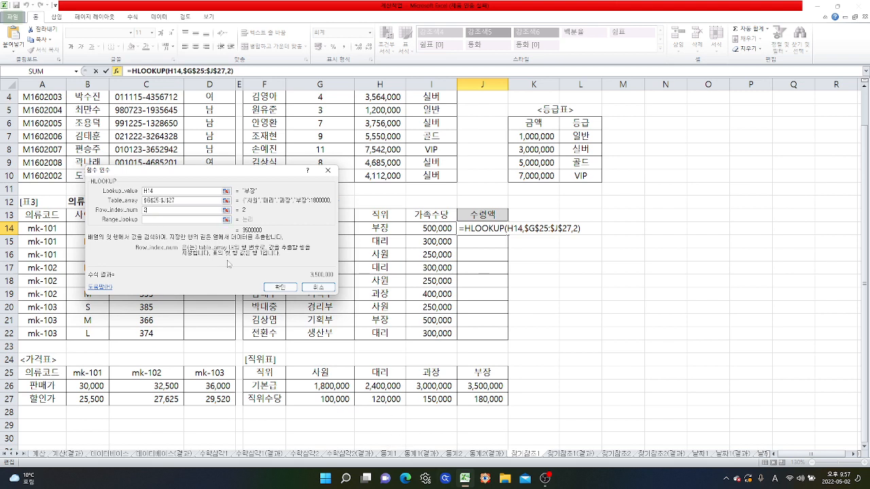
left_click(171, 218)
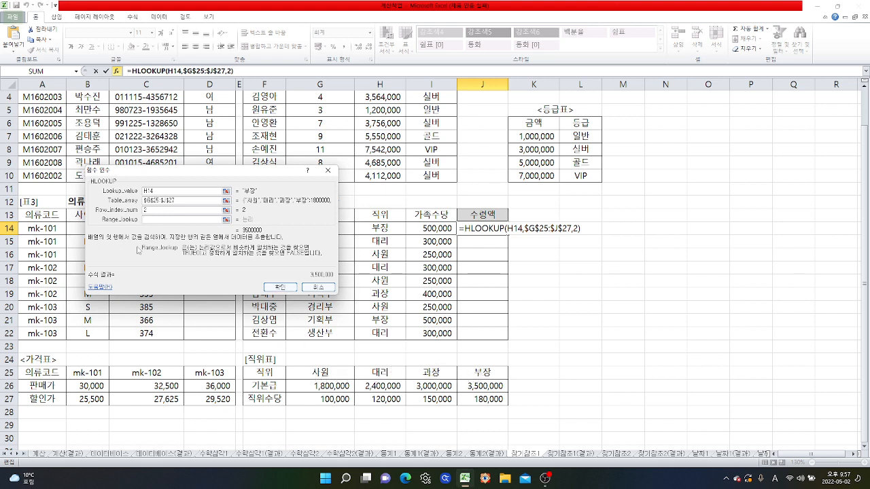
type("0")
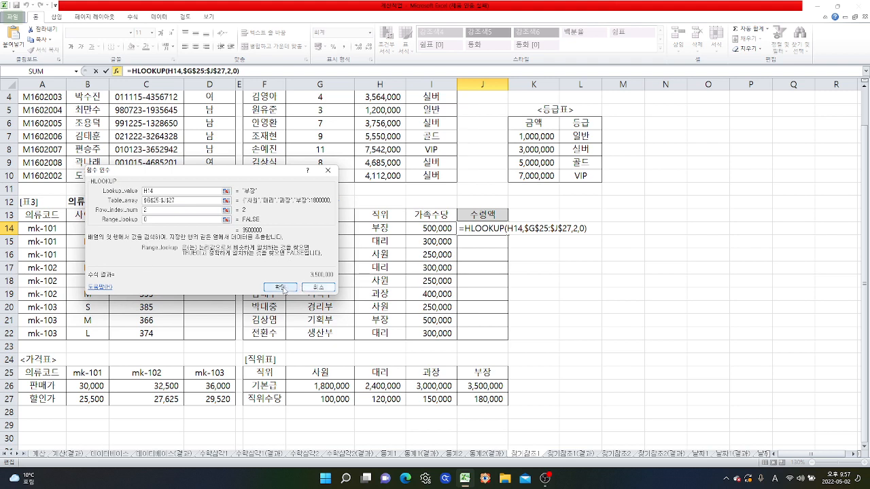
left_click(281, 288)
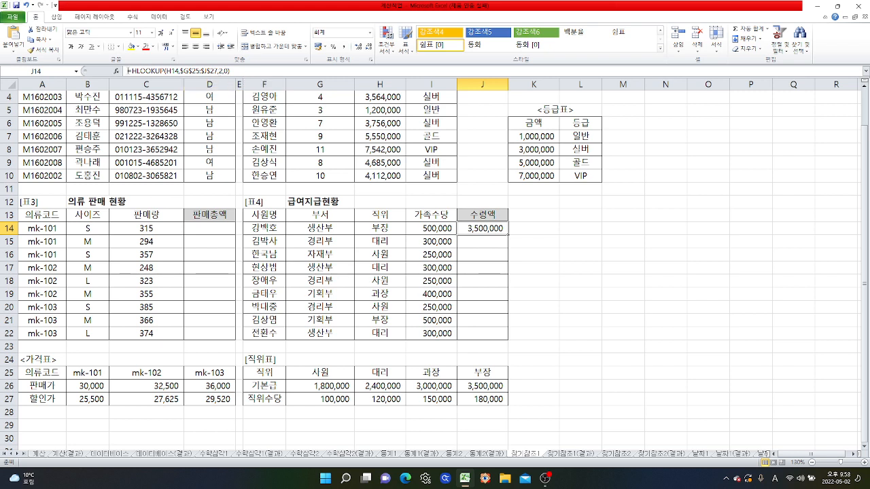
Copy the HLOOKUP expression in J14's formula and add the copy to its end after a plus sign
double_click(161, 71)
left_click_drag(161, 71, 265, 70)
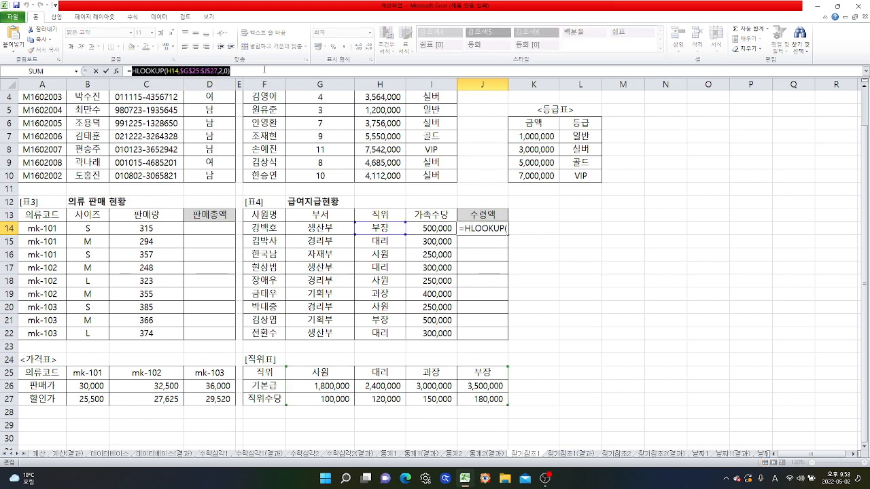
left_click(269, 68)
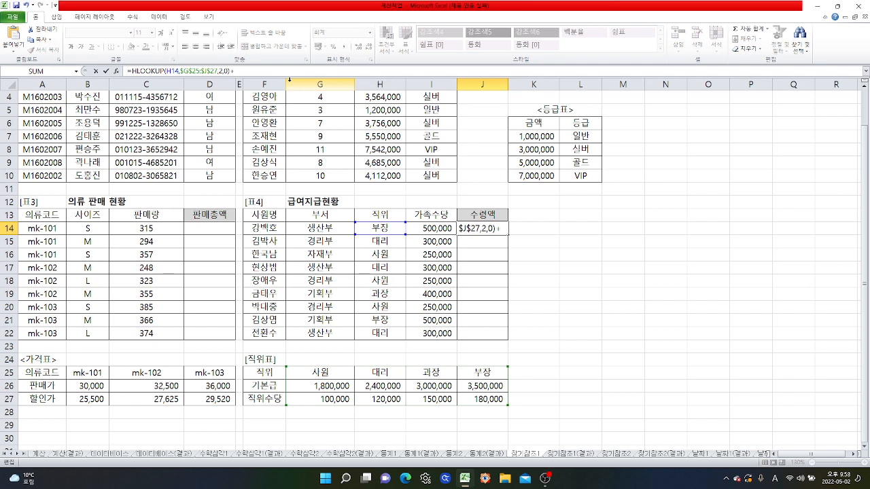
key("ctrl+v")
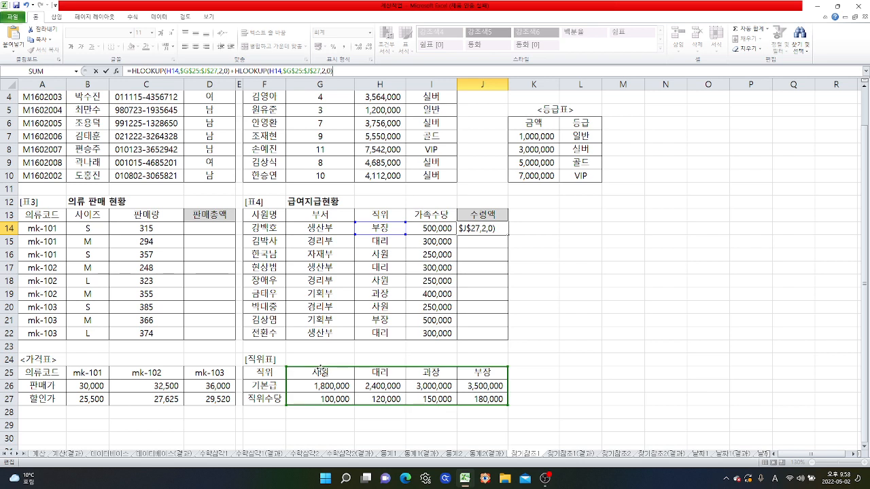
Change the second HLOOKUP's row index to 3, add the family allowance cell I14, and accept the formula in J14
left_click(323, 71)
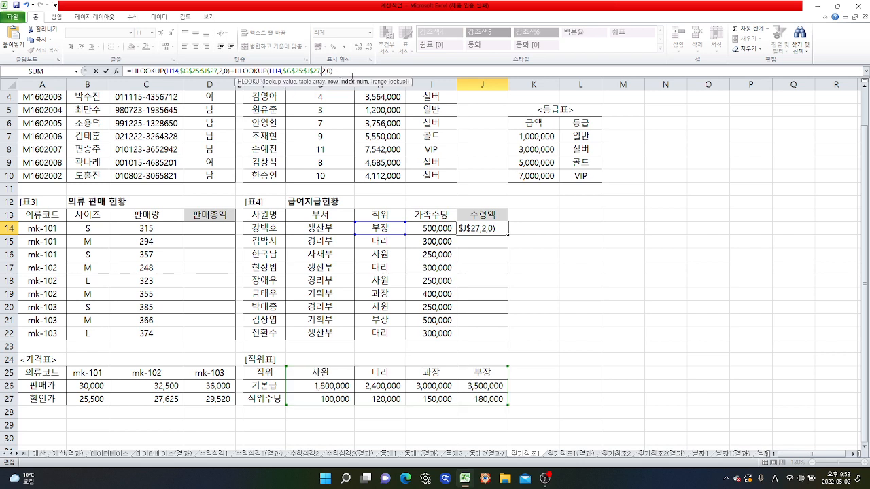
type("3")
key("Delete")
left_click(353, 70)
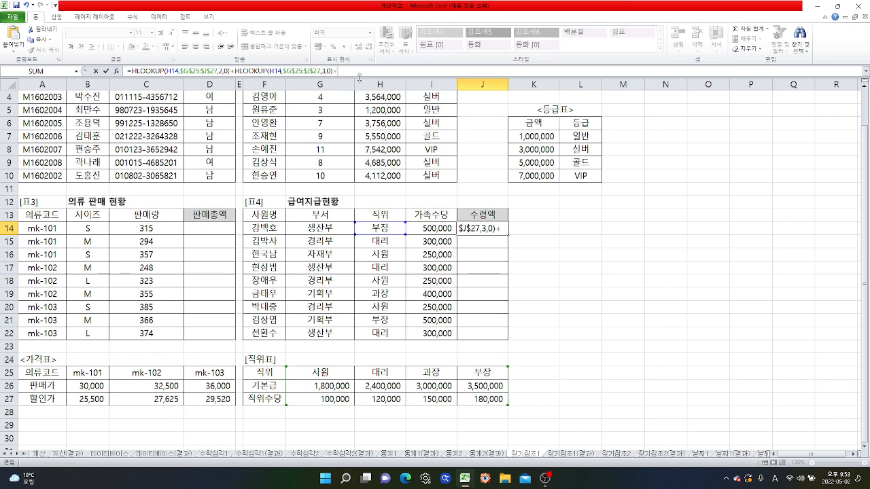
left_click(438, 228)
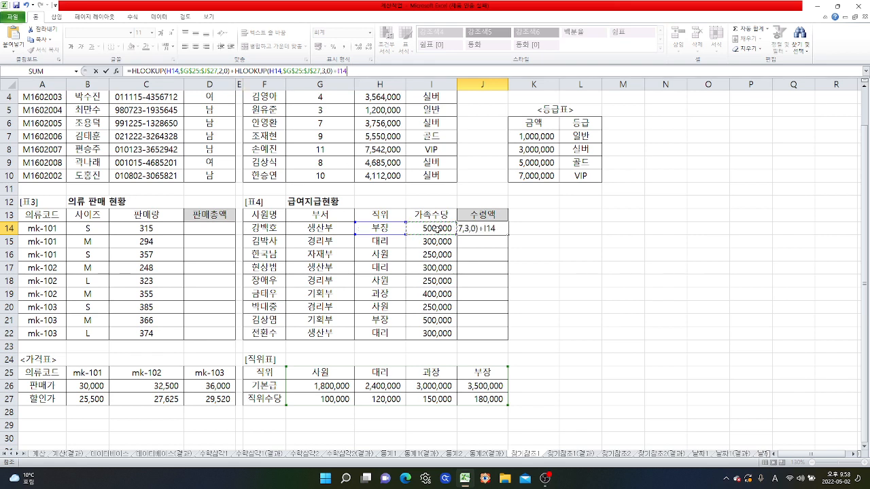
key("Return")
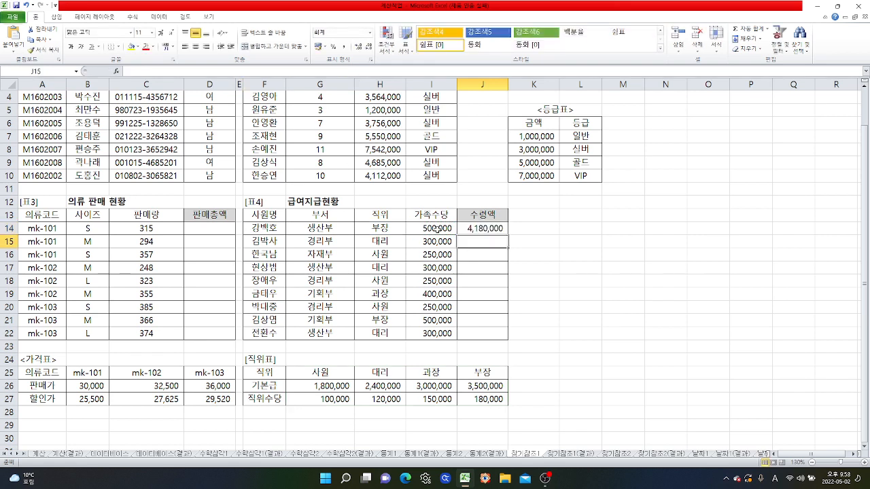
Fill the 수령액 formula from J14 down to J22 and check the copied formulas from J16 to J20
left_click(493, 230)
left_click_drag(508, 235, 510, 342)
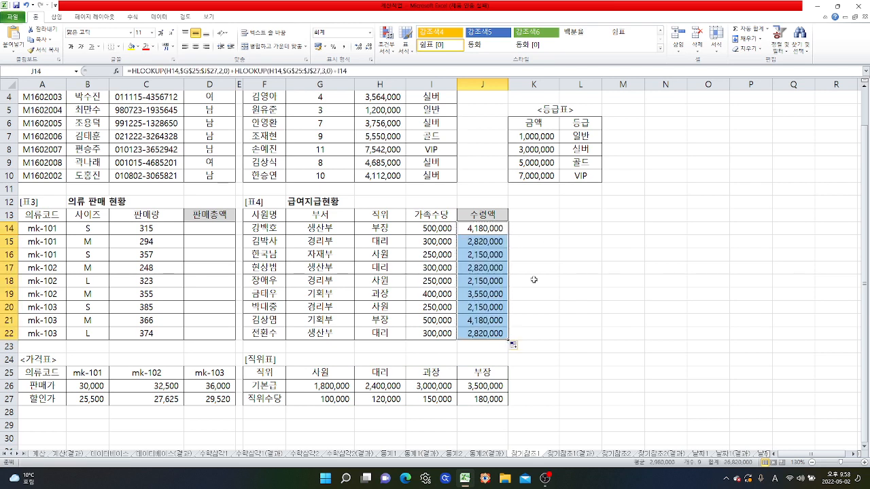
left_click(479, 256)
left_click(482, 270)
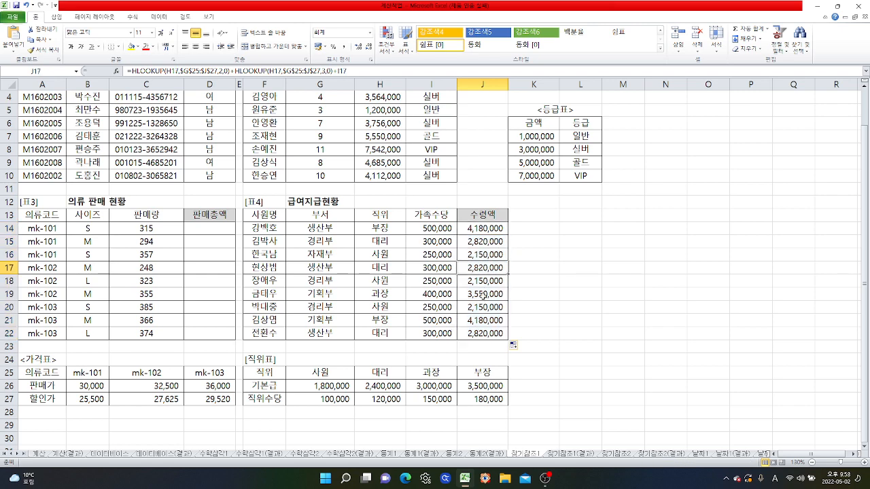
left_click(482, 281)
left_click(482, 295)
Compare the formulas in I3 and J14, and delete the 수령액 formulas in J14:J22
scroll(482, 307, "up", 1)
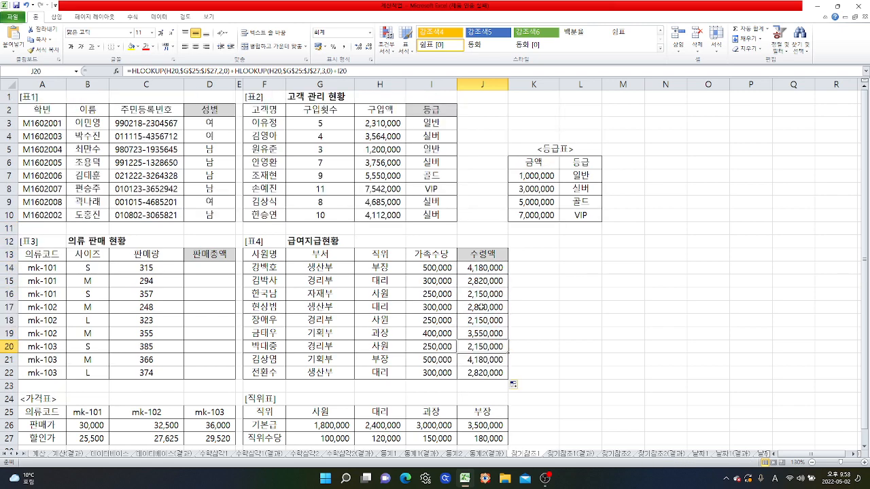
left_click(433, 124)
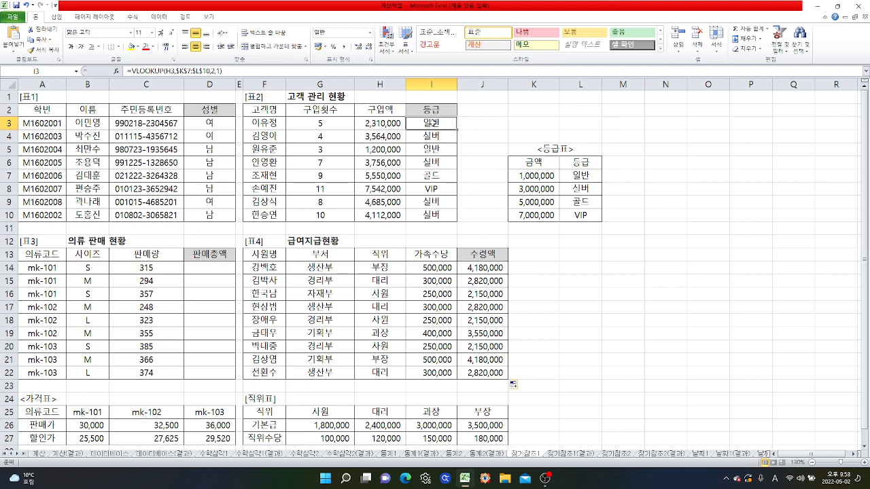
left_click(476, 267)
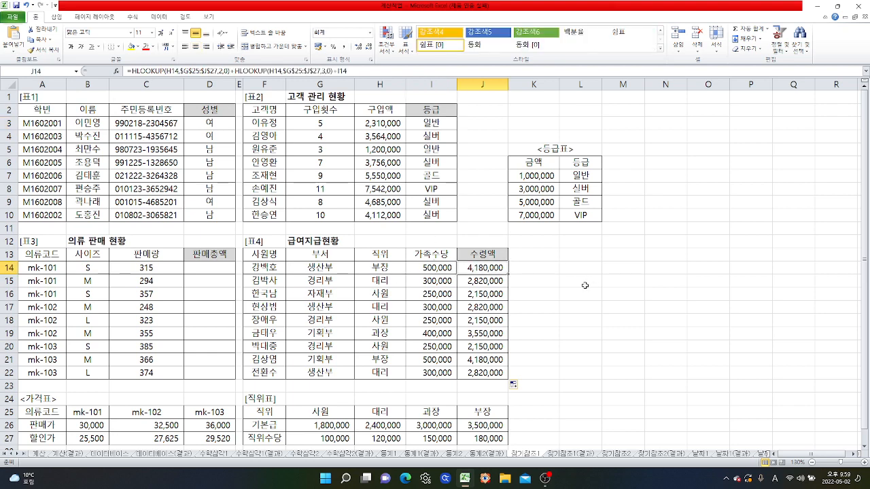
left_click_drag(473, 271, 454, 367)
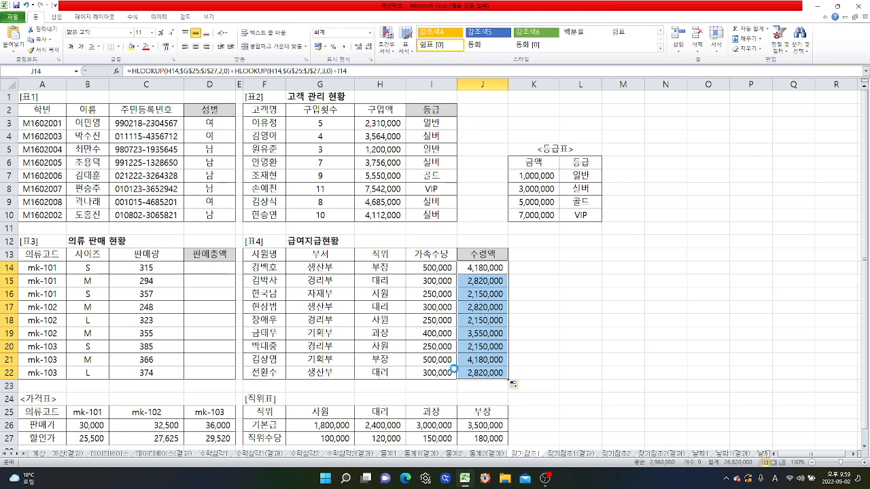
key("Delete")
Start an HLOOKUP function in J14 with H14 as its lookup value and open its arguments
left_click(480, 267)
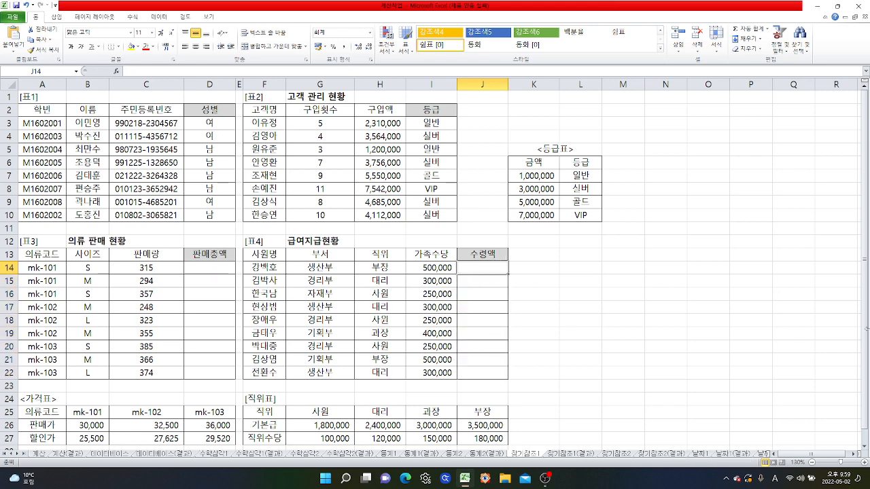
type("=h")
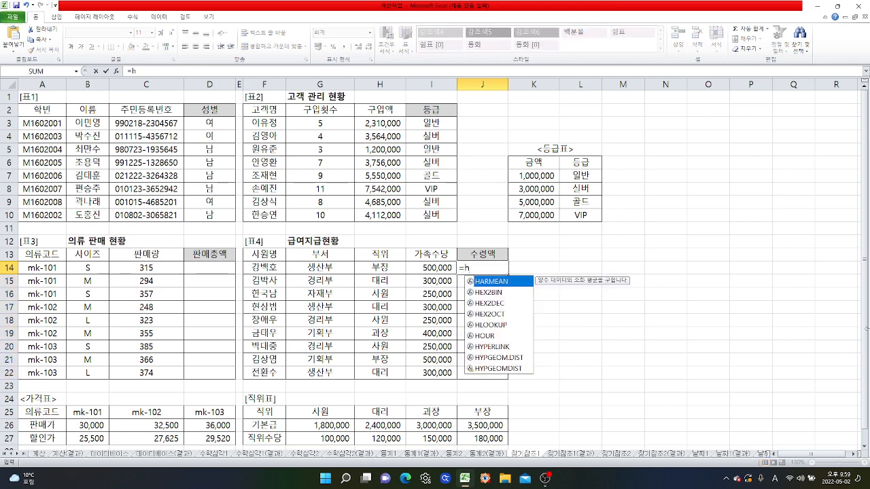
double_click(488, 324)
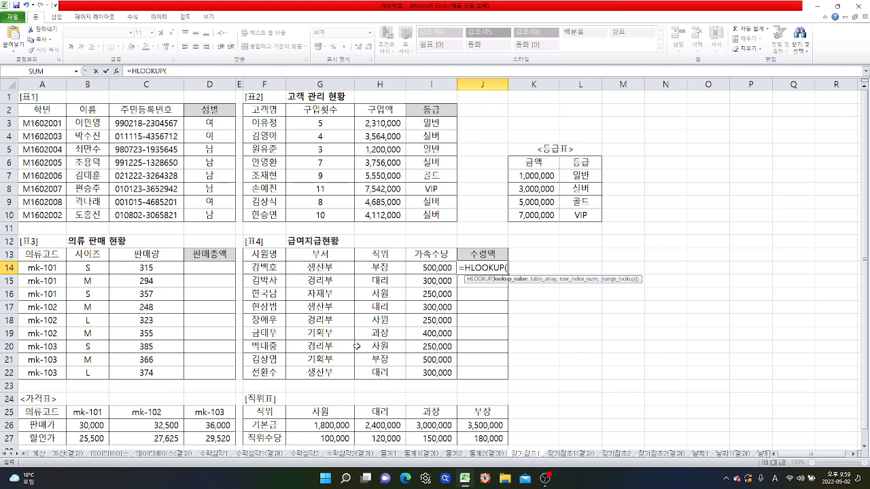
left_click(382, 267)
left_click(116, 71)
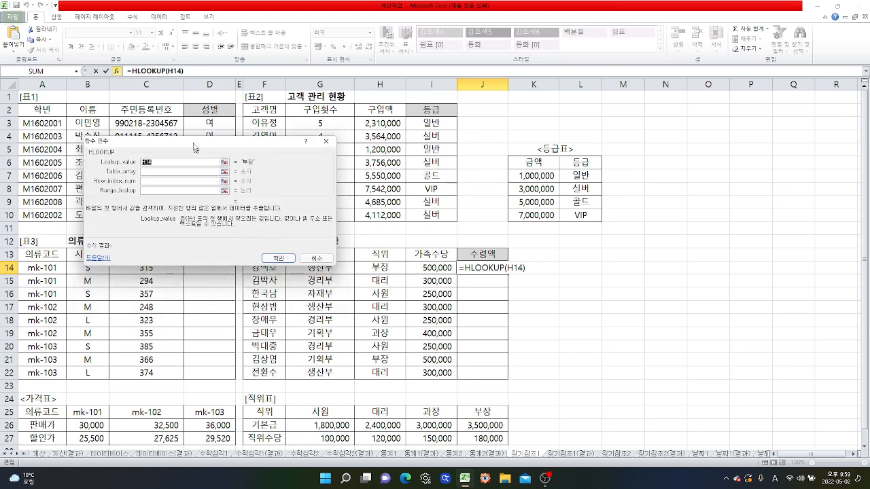
Set HLOOKUP's table array to 직위표's data as the absolute range $G$25:$J$27
left_click(161, 158)
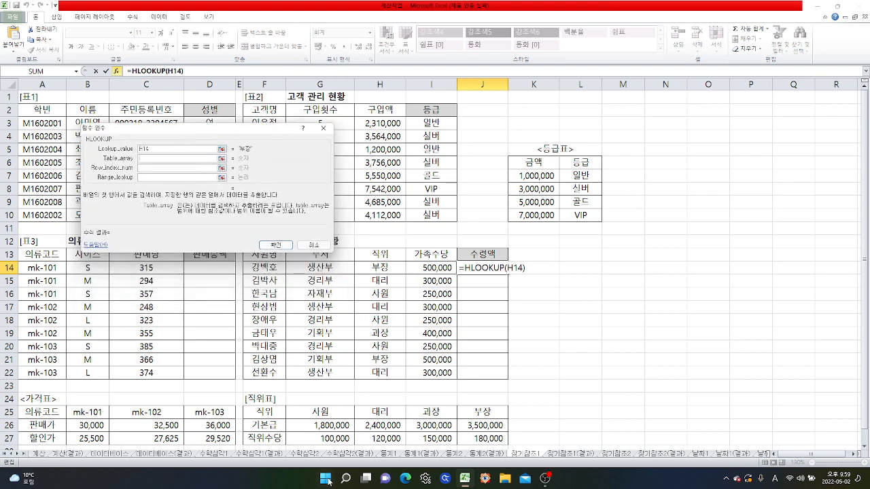
left_click(314, 416)
left_click_drag(315, 419, 473, 438)
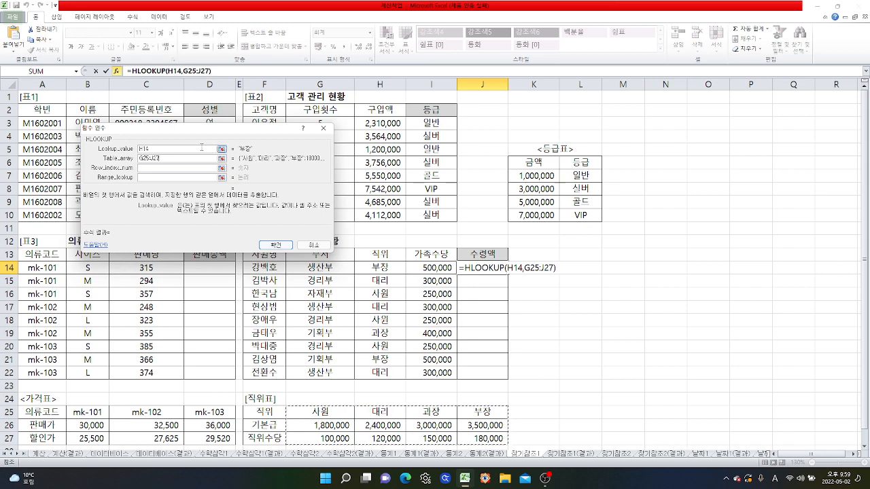
key("F4")
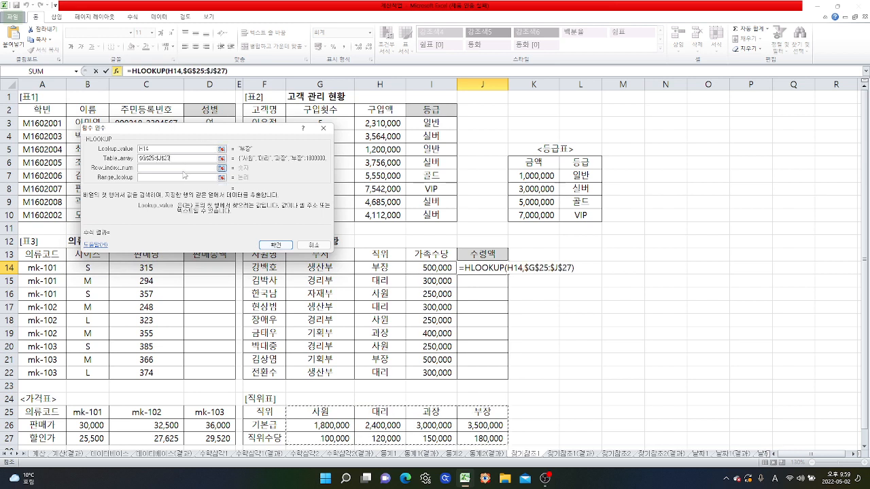
Look up row 2 of 직위표 with an exact match (range lookup 0), and accept the formula in J14
left_click(183, 170)
type("2")
left_click(171, 178)
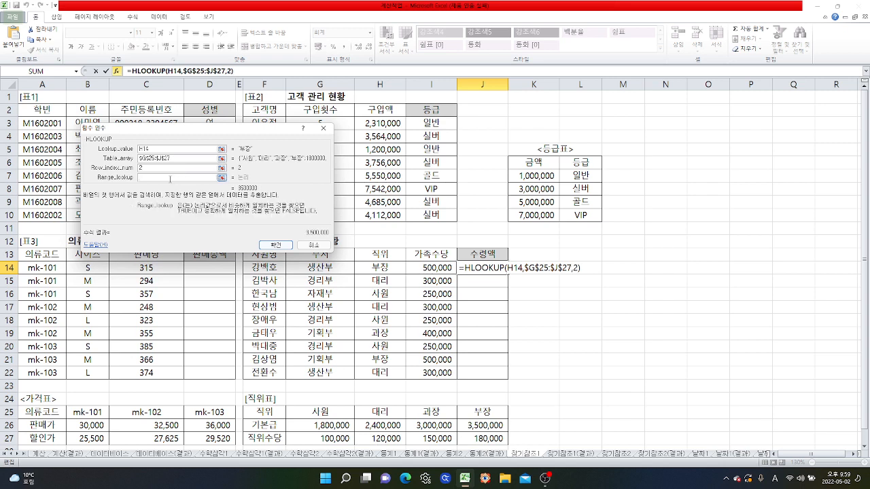
type("0")
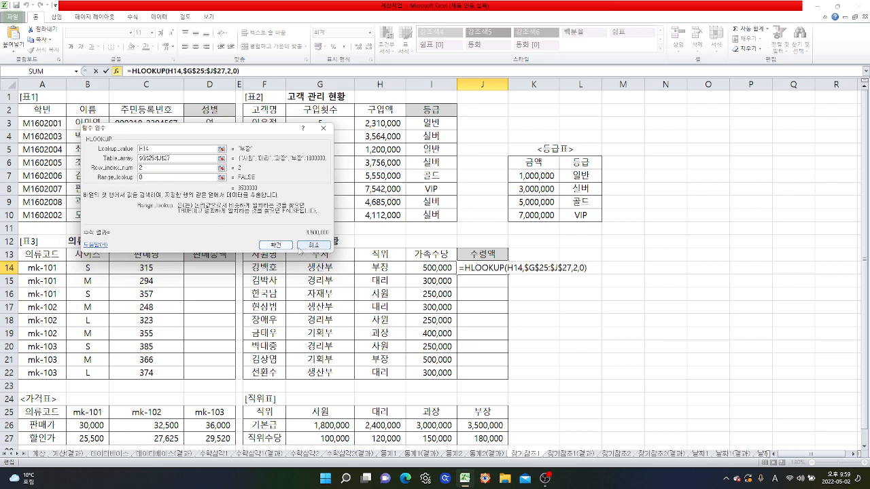
left_click(275, 245)
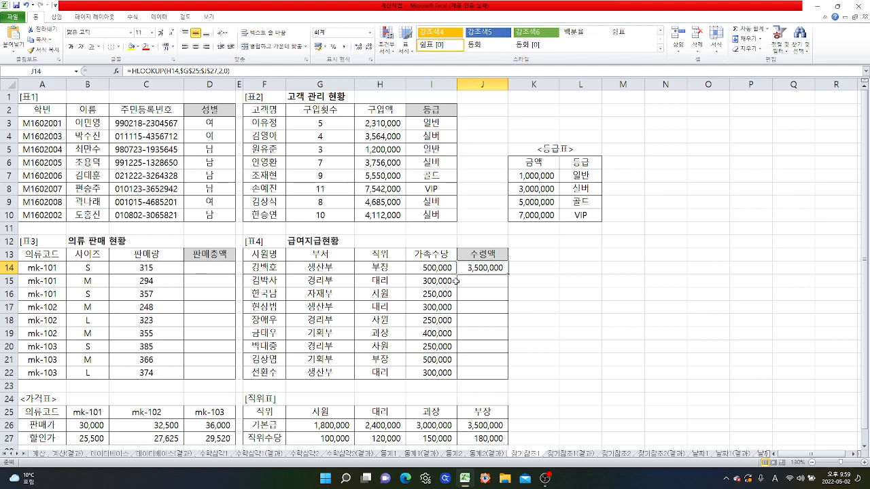
left_click(238, 70)
key("End")
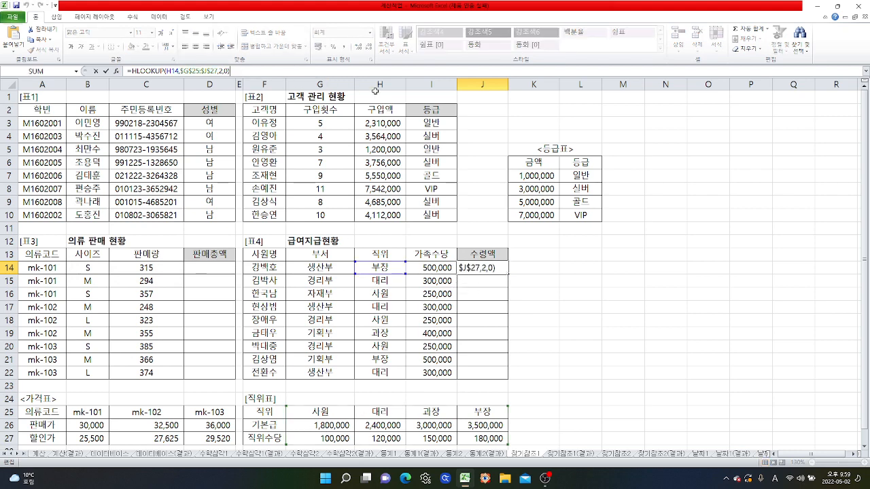
type("+h")
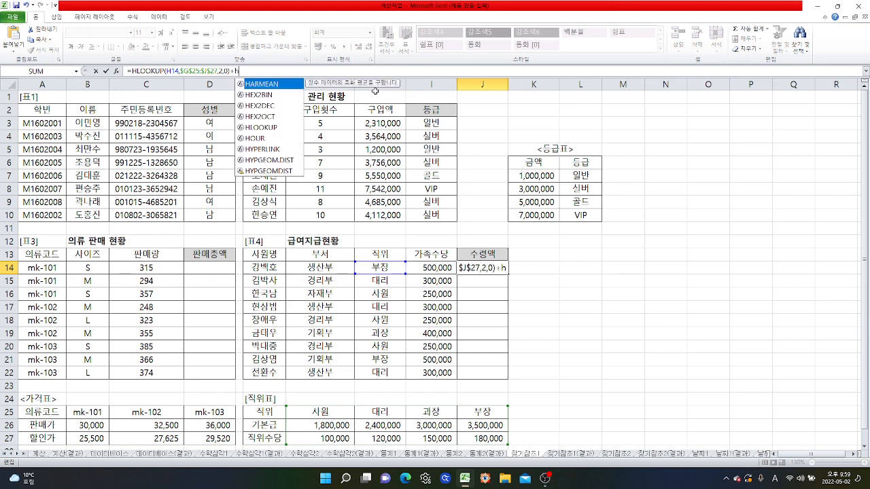
double_click(268, 127)
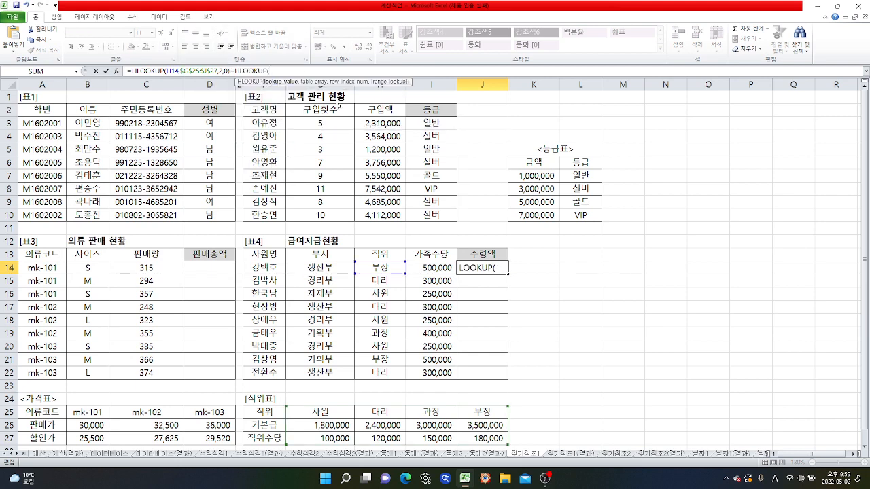
key("BackSpace")
key("BackSpace")
key("BackSpace")
key("BackSpace")
key("BackSpace")
key("BackSpace")
key("BackSpace")
key("BackSpace")
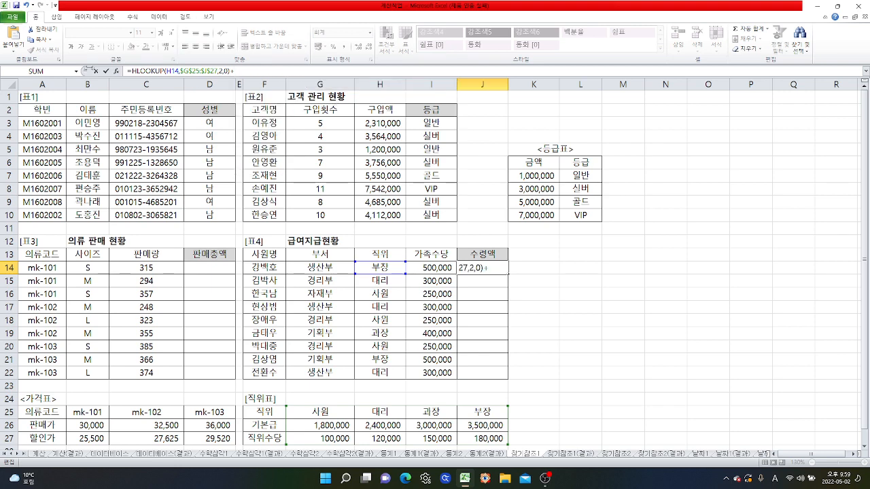
Copy the HLOOKUP term in J14's formula and add the copy after a plus sign at the formula's end
left_click_drag(133, 71, 225, 74)
key("ctrl+c")
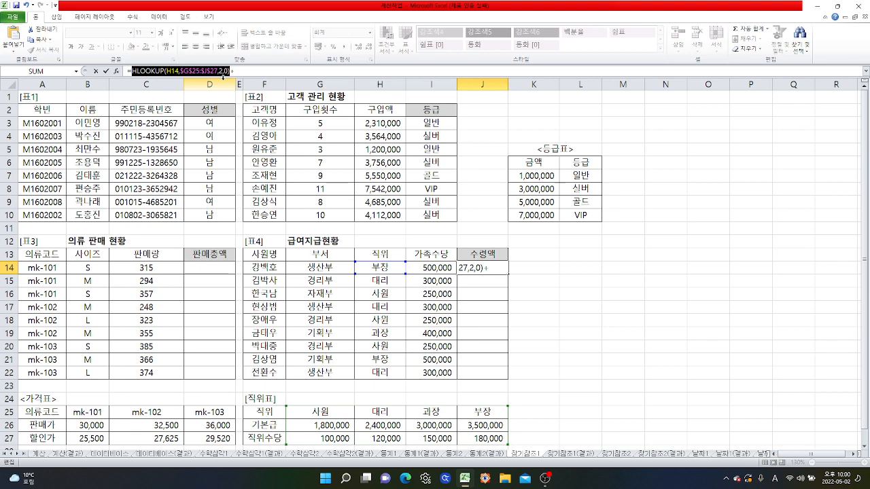
left_click(251, 70)
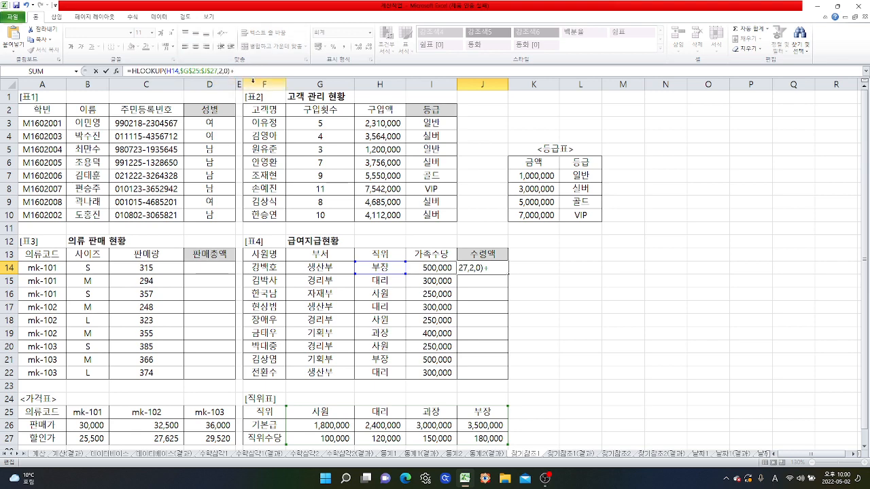
type("+")
key("ctrl+v")
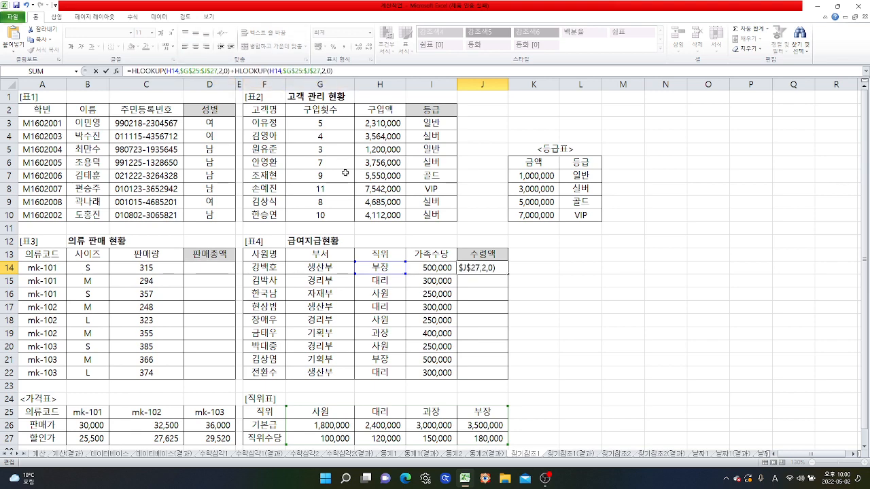
Set the second HLOOKUP's row index to 3, add the family allowance in I14, and accept J14's formula
double_click(324, 71)
type("3")
left_click(434, 268)
key("Return")
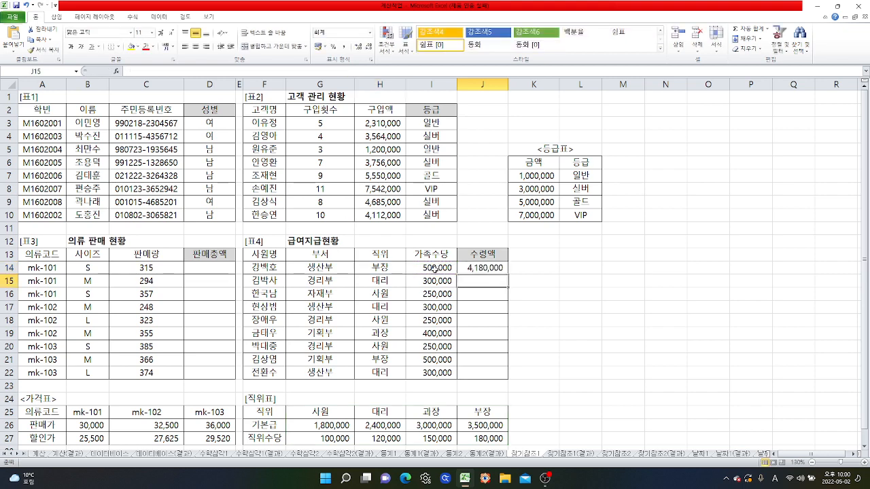
Fill the 수령액 formula in J14 down through J22, and check the copied formula in J17
left_click(480, 265)
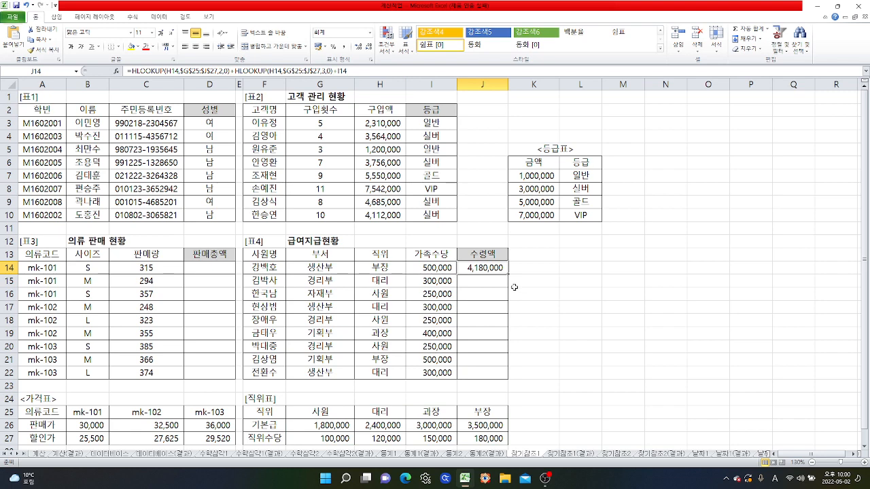
left_click_drag(508, 274, 504, 375)
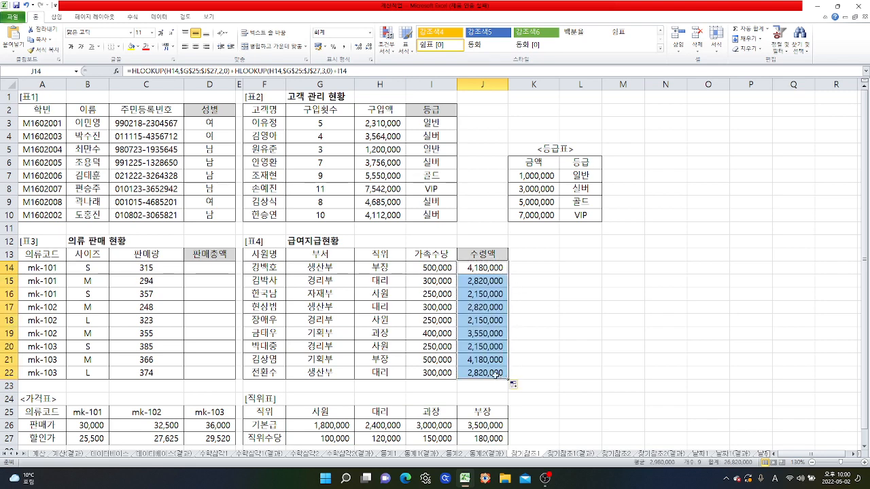
left_click(491, 307)
scroll(490, 307, "down", 1)
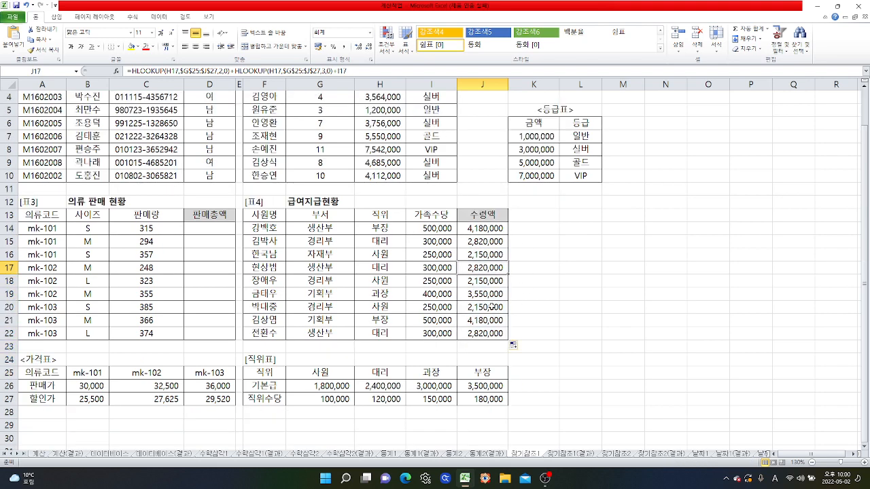
scroll(491, 307, "up", 1)
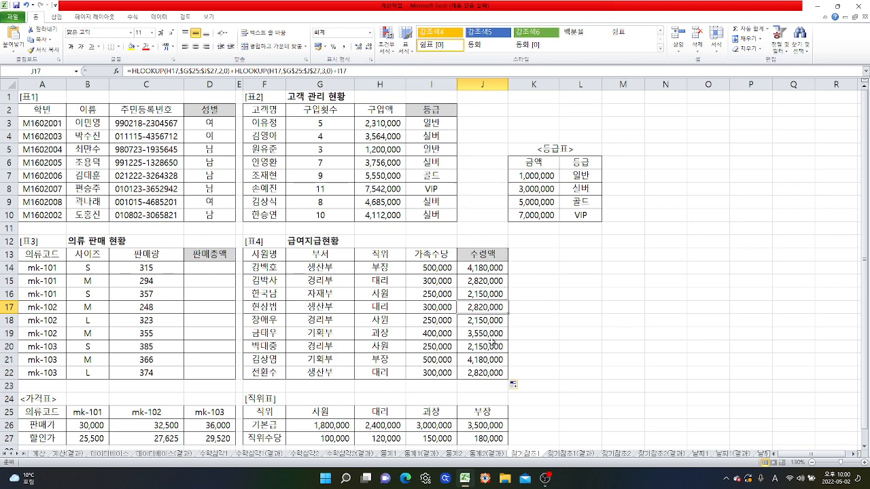
Compare the VLOOKUP formula in I3 with the HLOOKUP formula in J14, checking their range lookup arguments
left_click(445, 123)
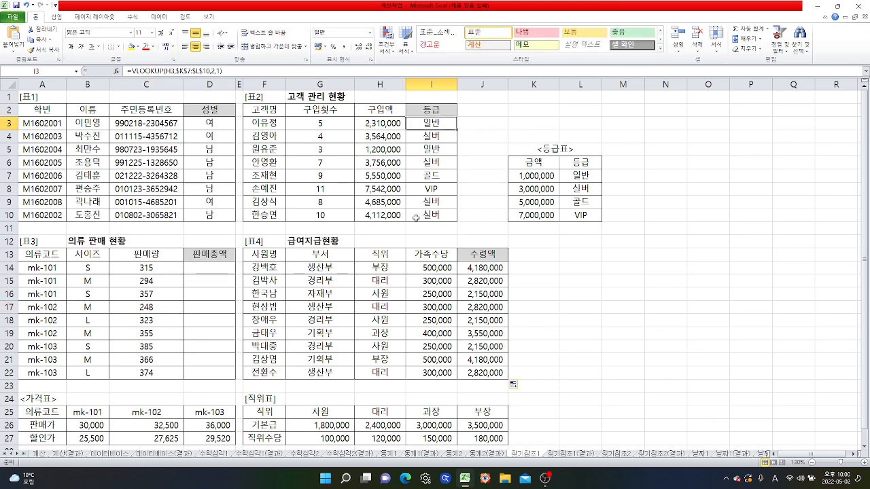
left_click(483, 269)
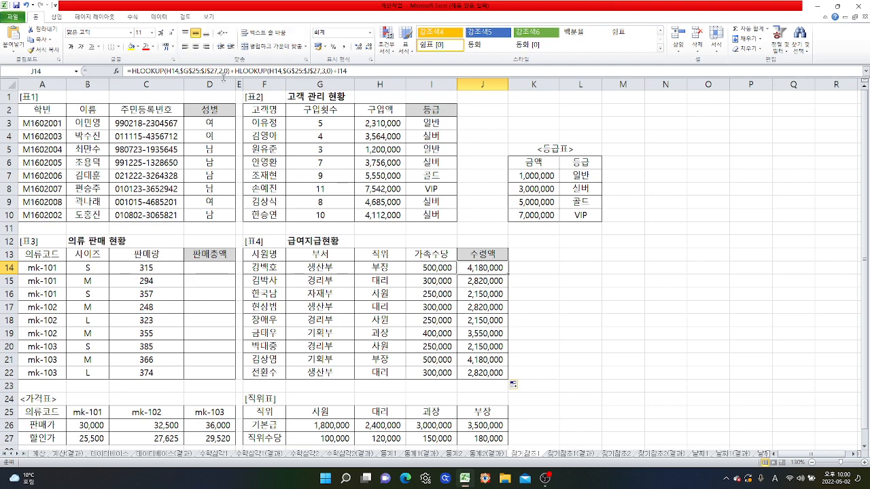
left_click(426, 124)
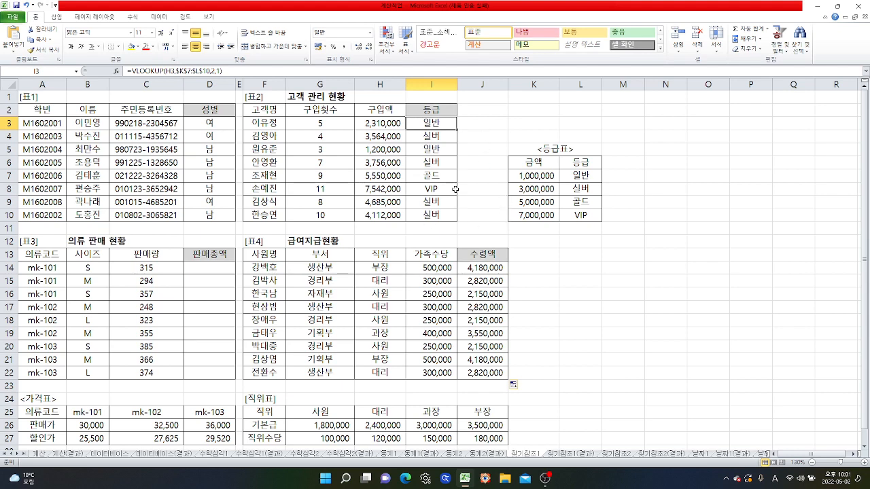
Switch to the 찾기참조2 sheet, enlarge its view, and select the first 부서명 cell, D3, in 표1
scroll(562, 424, "down", 1)
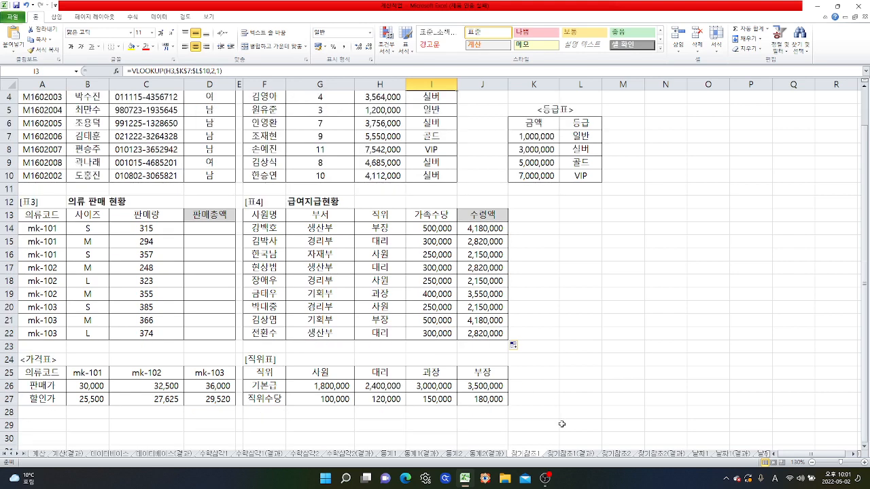
left_click(619, 454)
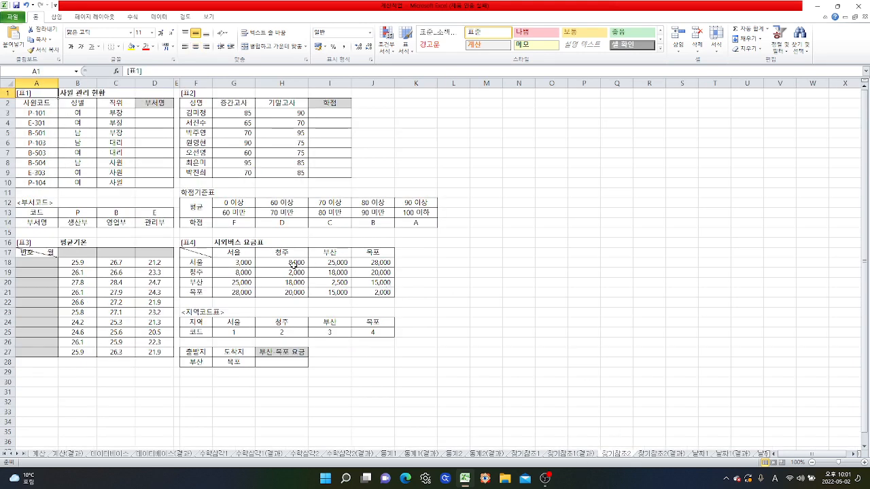
scroll(422, 277, "up", 2)
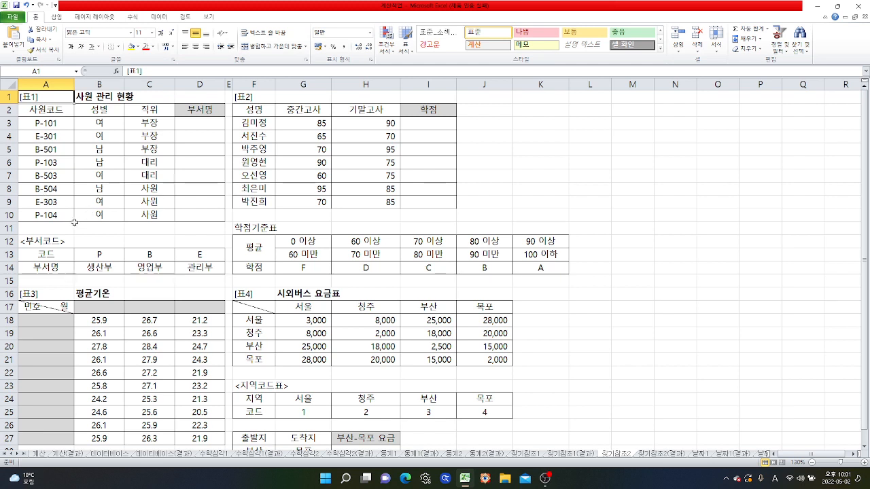
left_click(195, 126)
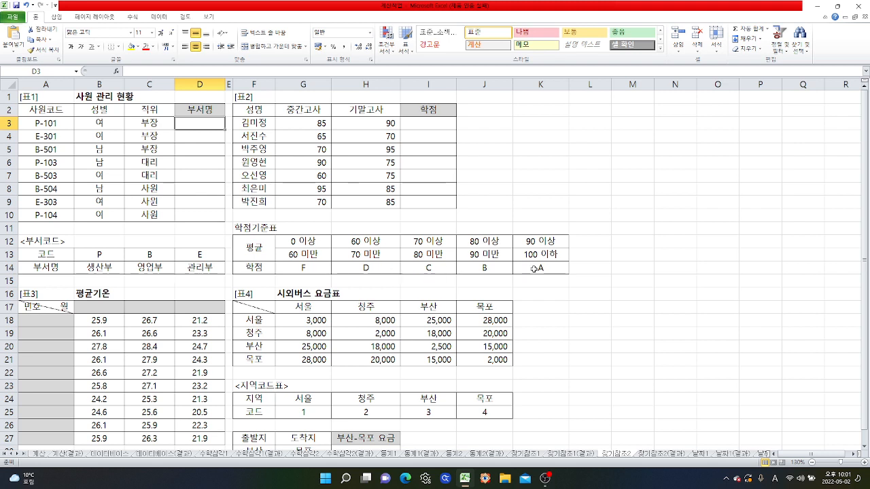
type("=")
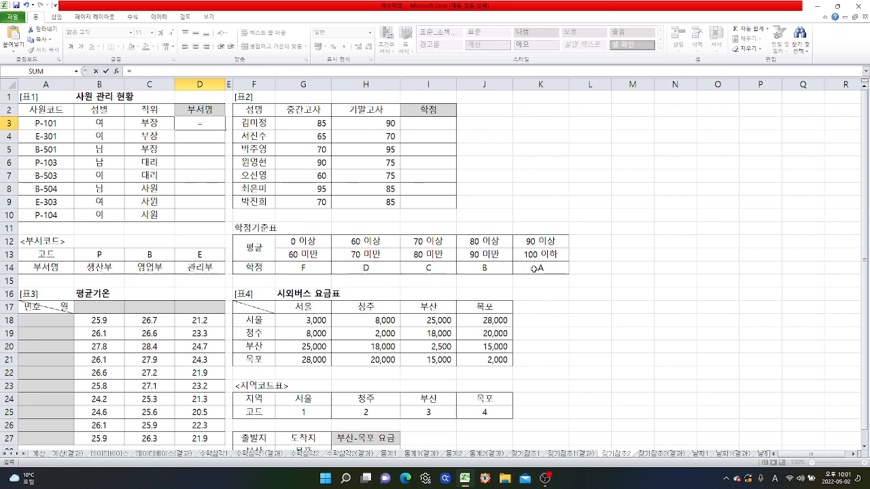
type("h")
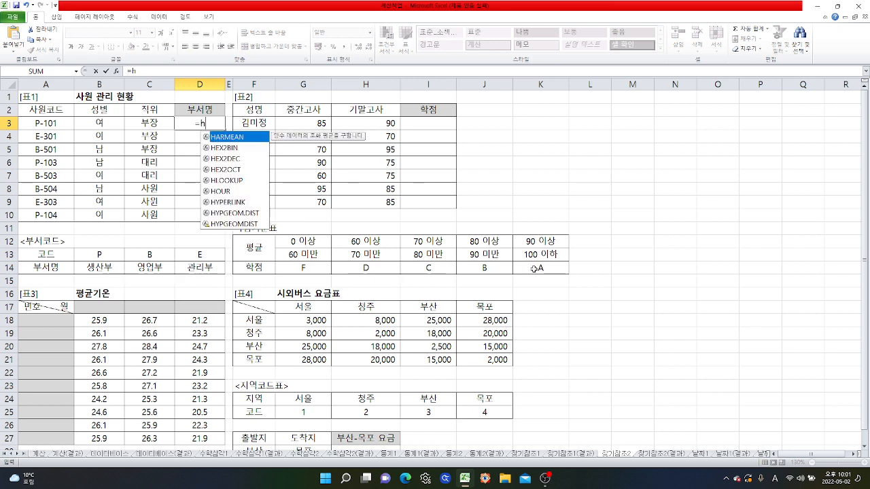
double_click(231, 181)
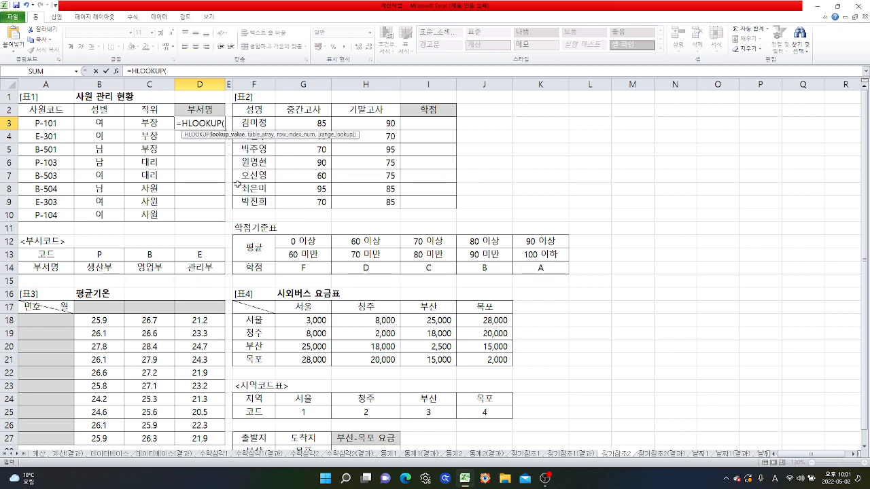
type("le")
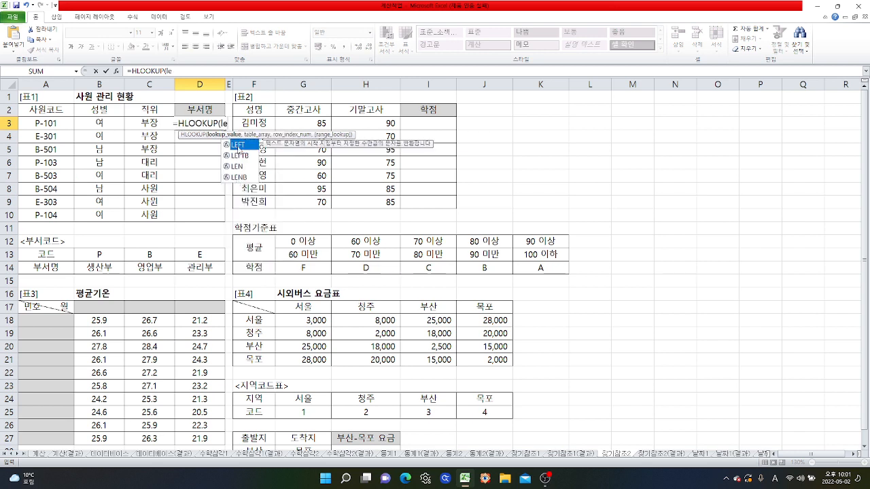
double_click(238, 145)
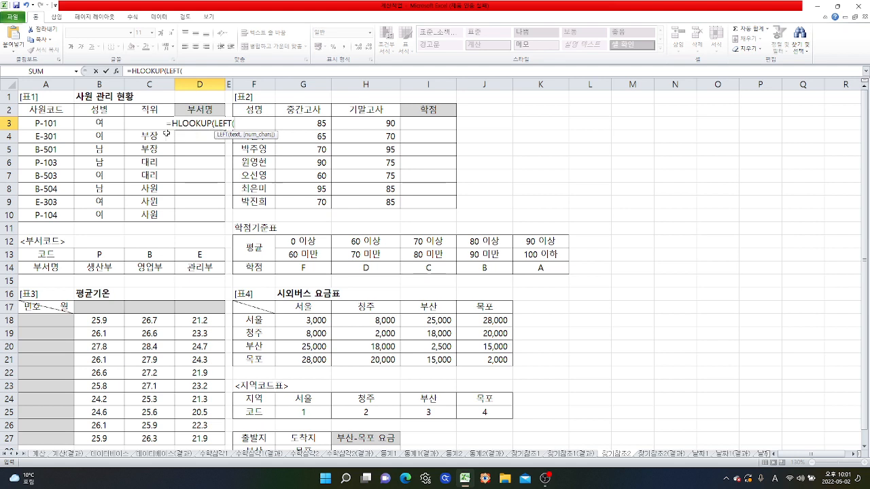
left_click(45, 124)
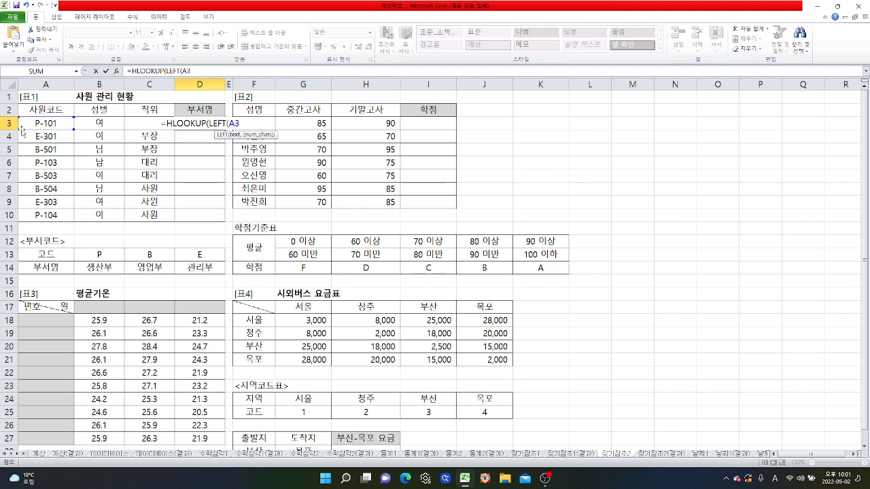
type(",1")
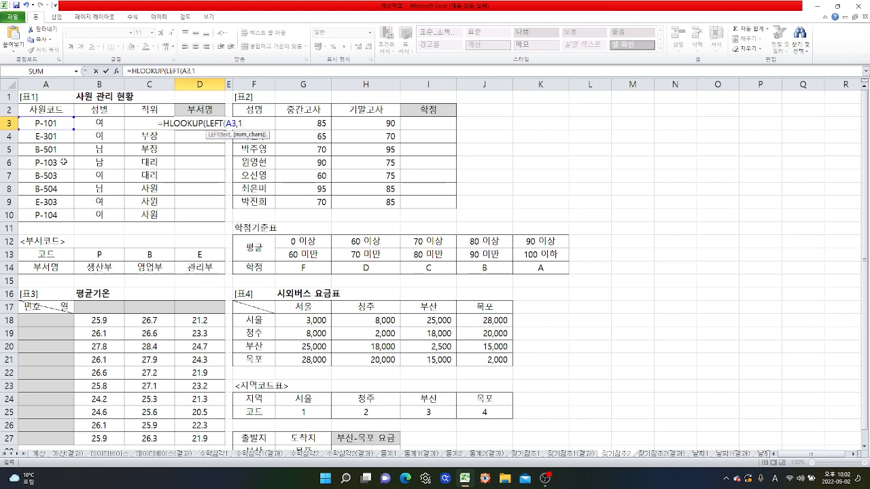
type(")")
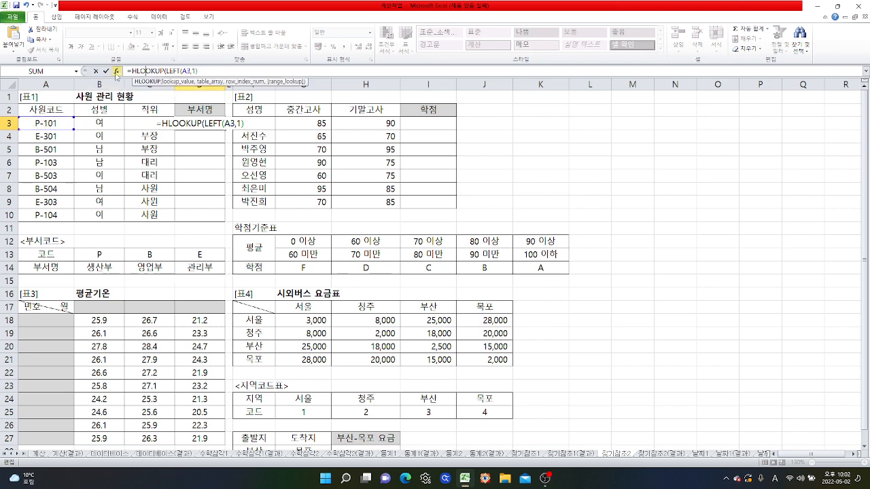
left_click(116, 71)
left_click_drag(208, 128, 399, 110)
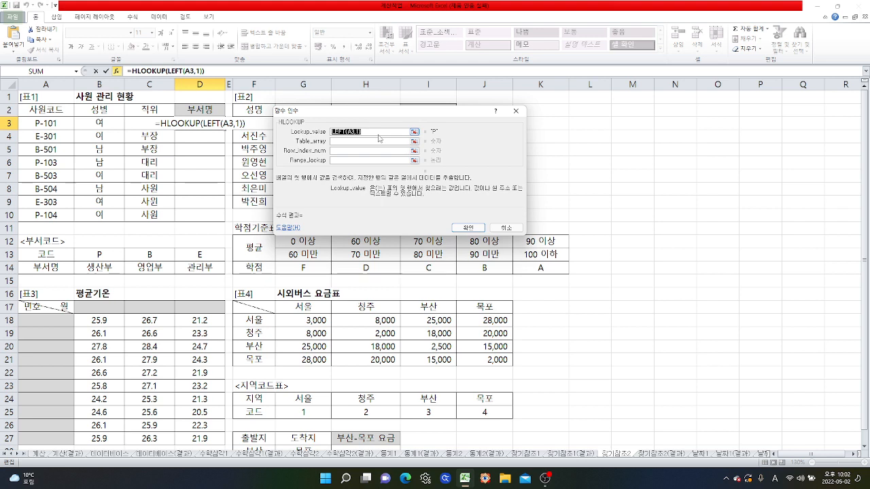
left_click(506, 228)
type("=h")
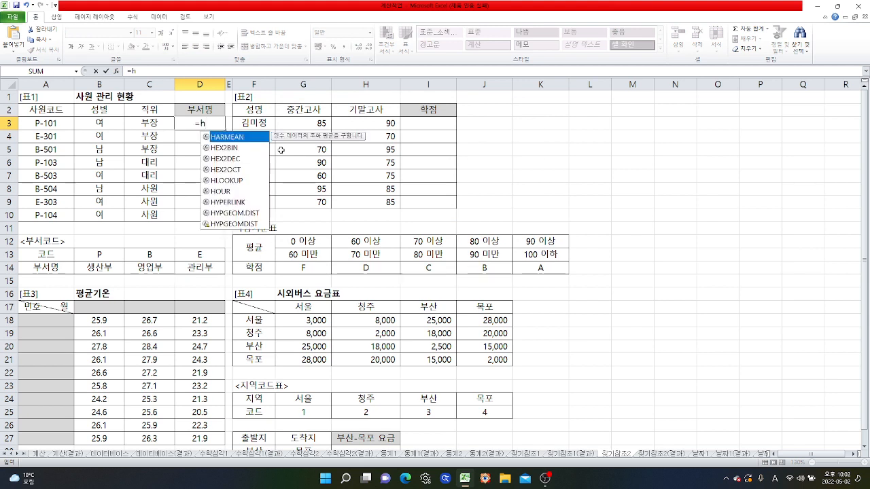
double_click(239, 182)
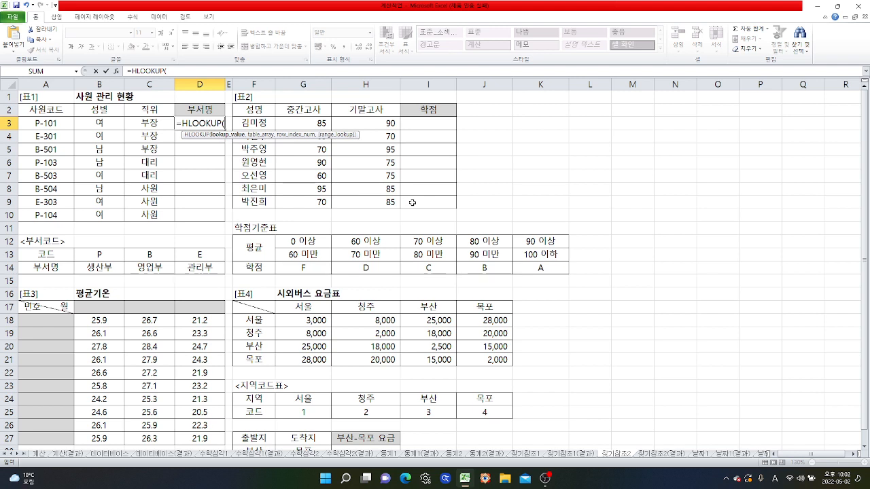
type("l")
key("BackSpace")
left_click(117, 71)
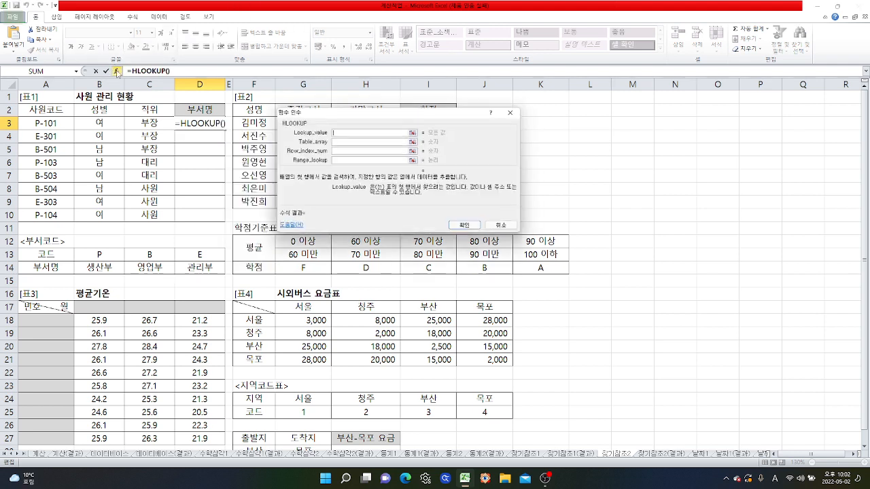
left_click(359, 143)
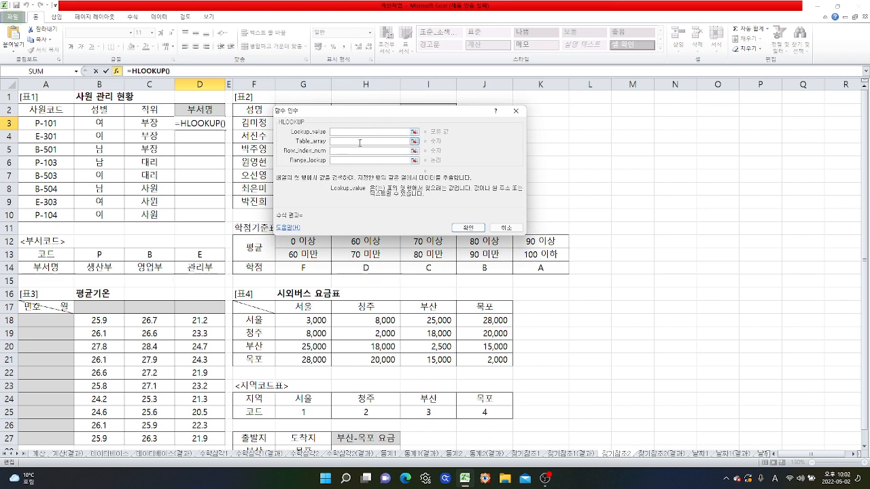
type("left(")
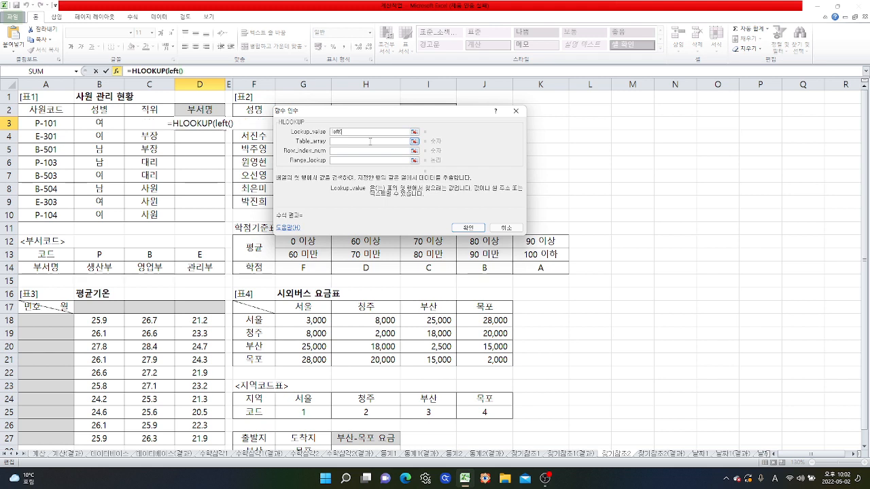
left_click(506, 227)
Start an HLOOKUP formula in D3 with LEFT(A3,1) as its lookup value, taking the first character of the employee code
type("=h")
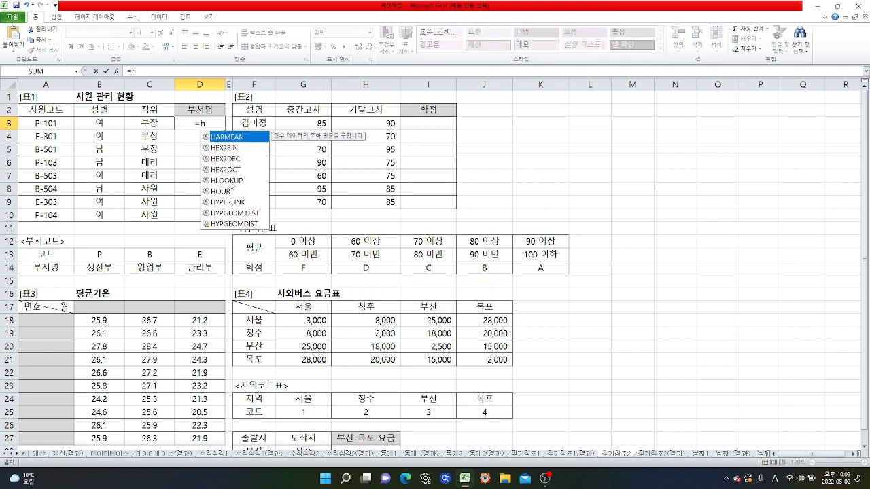
double_click(227, 180)
type("l")
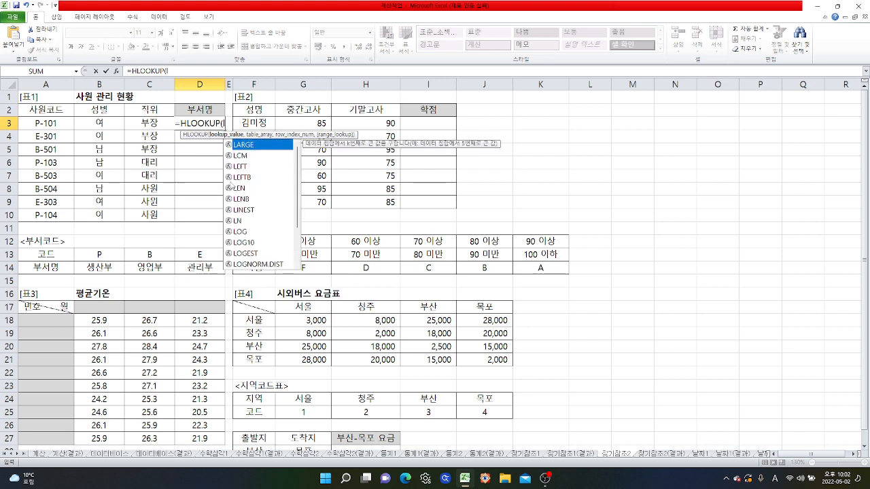
double_click(243, 167)
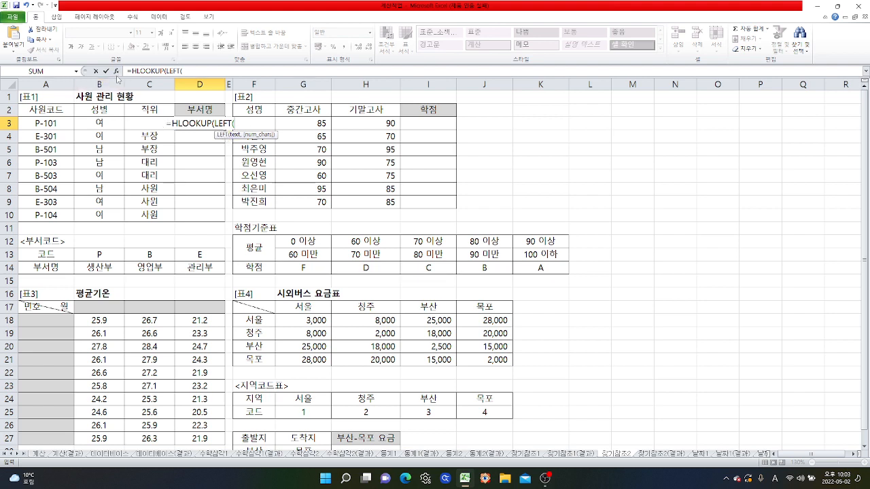
left_click(49, 123)
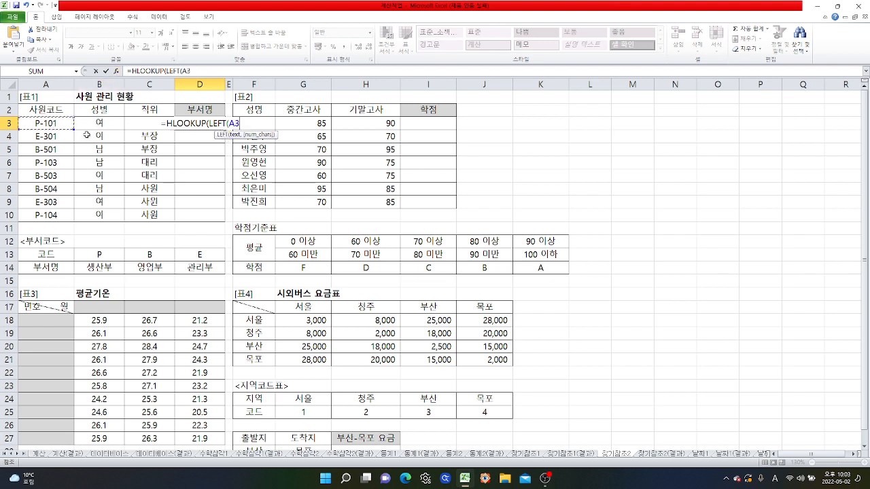
type(",1")
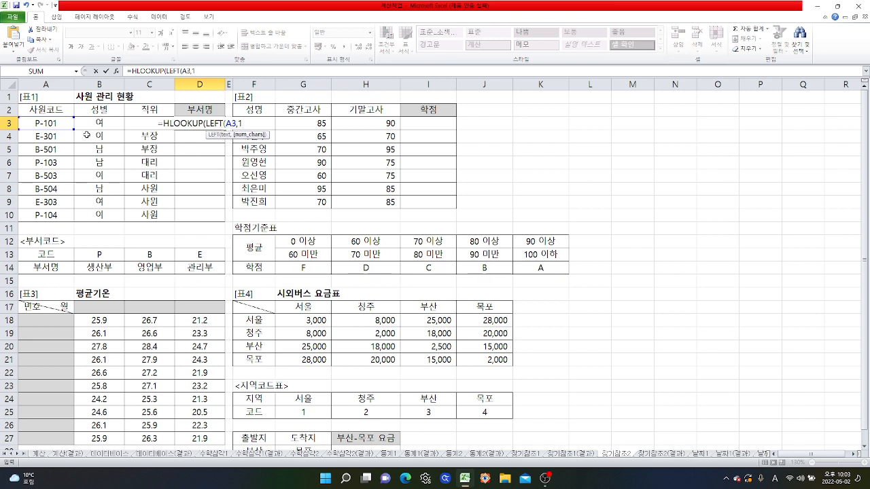
type(")")
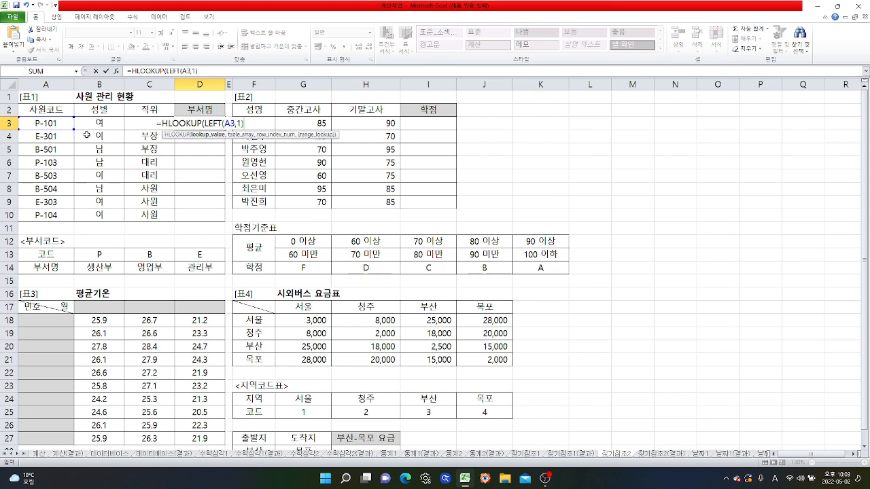
Set the table array of D3's HLOOKUP to the absolute range $B$13:$D$14 in its function arguments
left_click(116, 70)
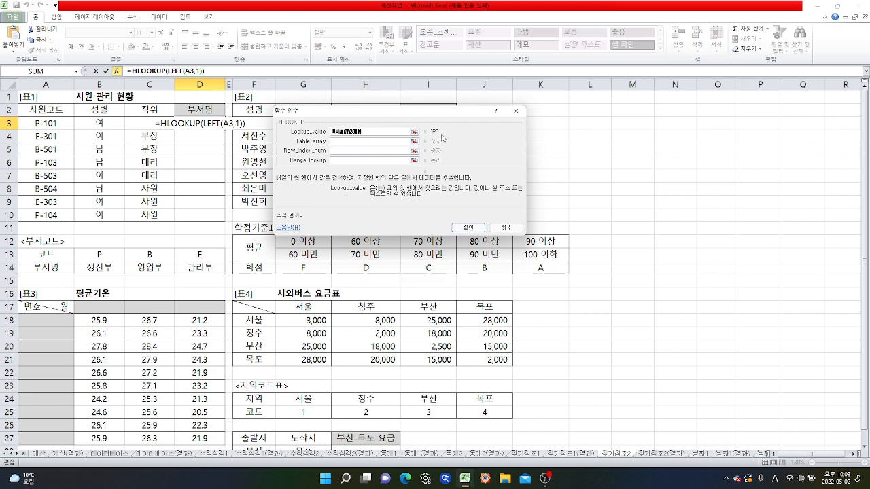
left_click(359, 141)
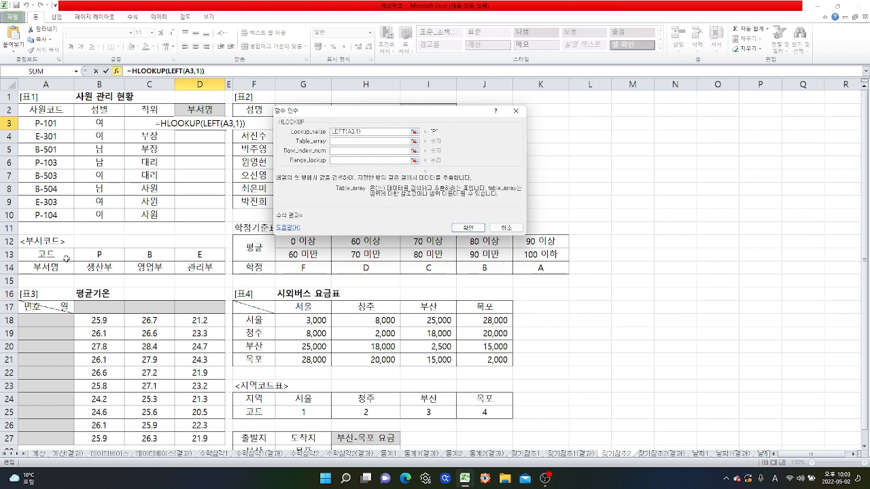
left_click_drag(100, 255, 195, 272)
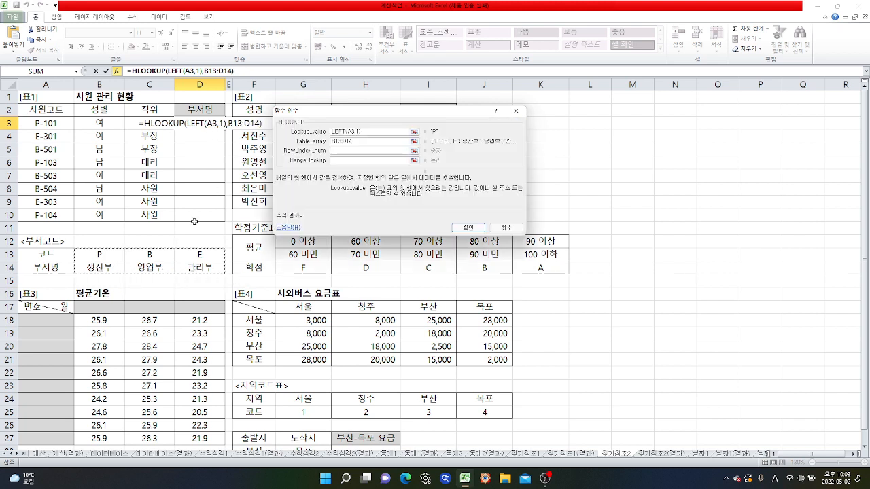
key("F4")
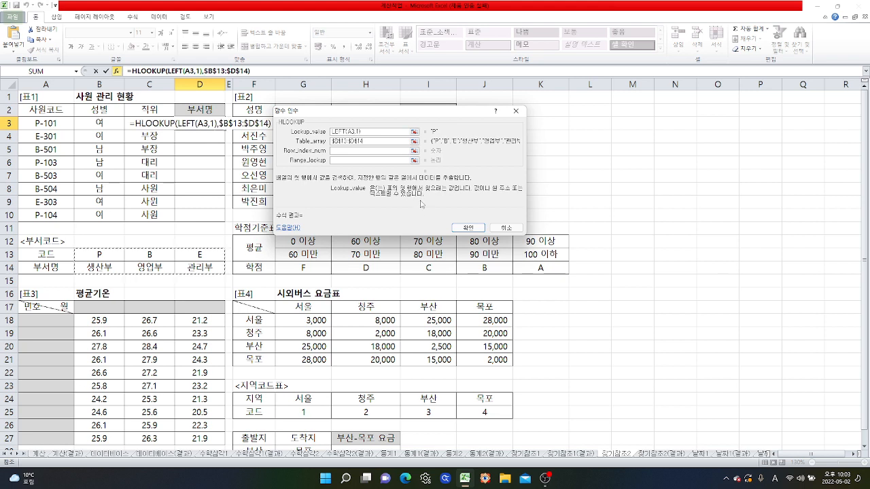
key("Tab")
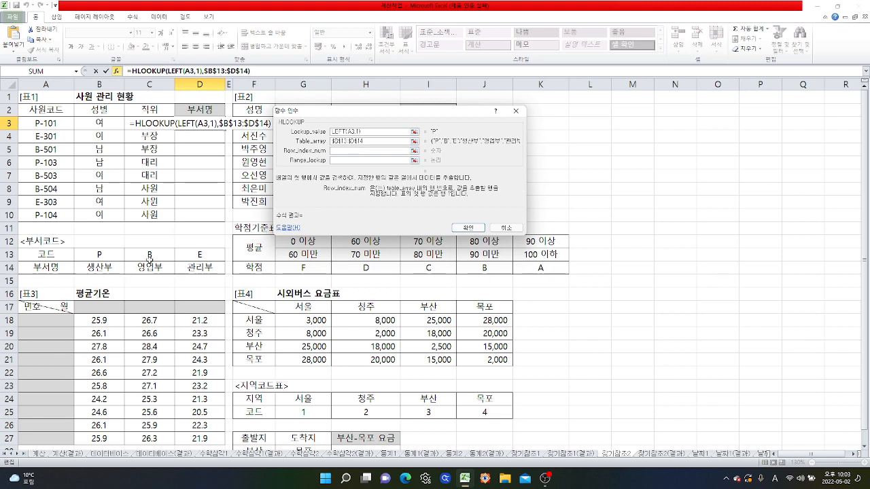
Complete D3's HLOOKUP with row index 2 and range lookup 0, and fill the formula down through D10
type("2")
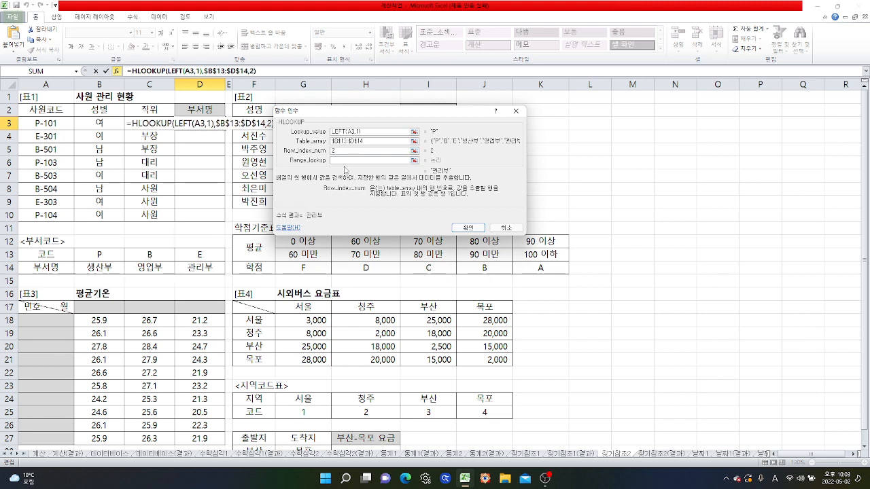
left_click(356, 161)
type("0")
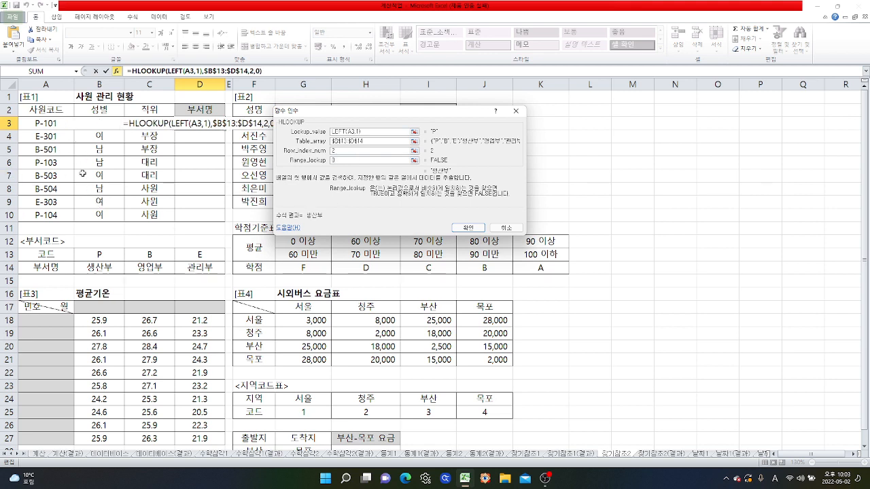
left_click(469, 229)
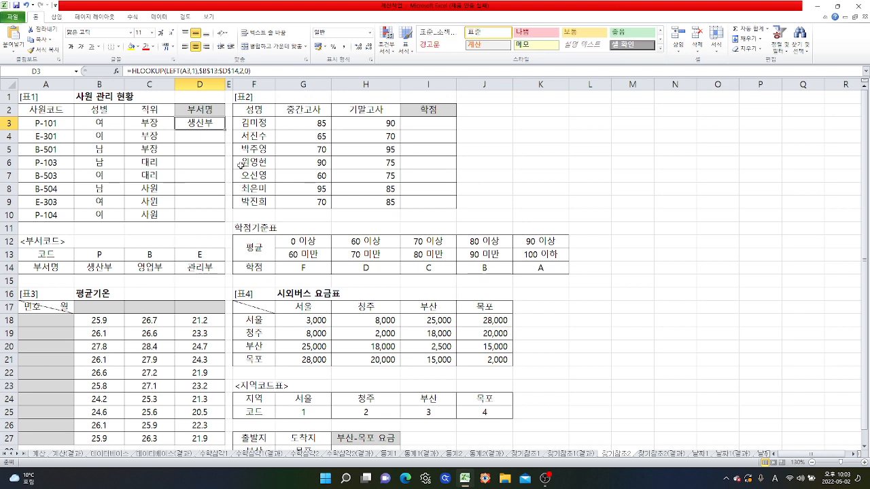
left_click_drag(225, 129, 224, 220)
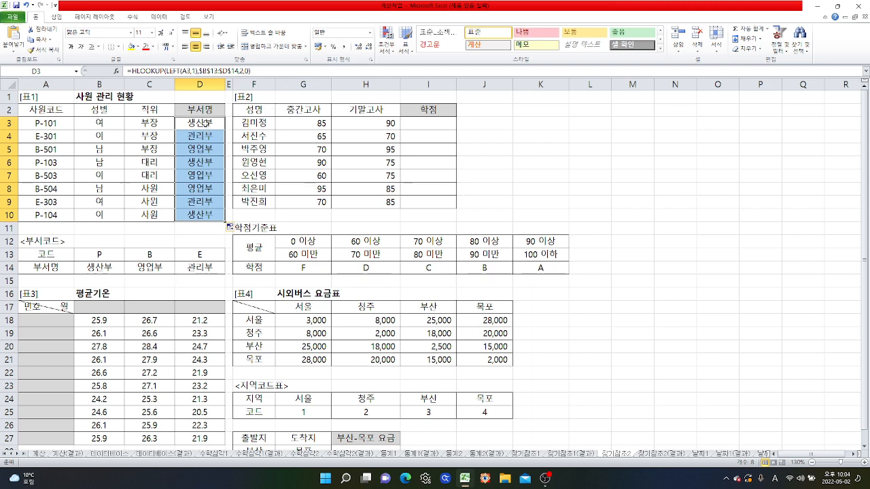
Change the department name for code P in B14 to 총무부 to test the lookup, and undo the change
left_click(97, 269)
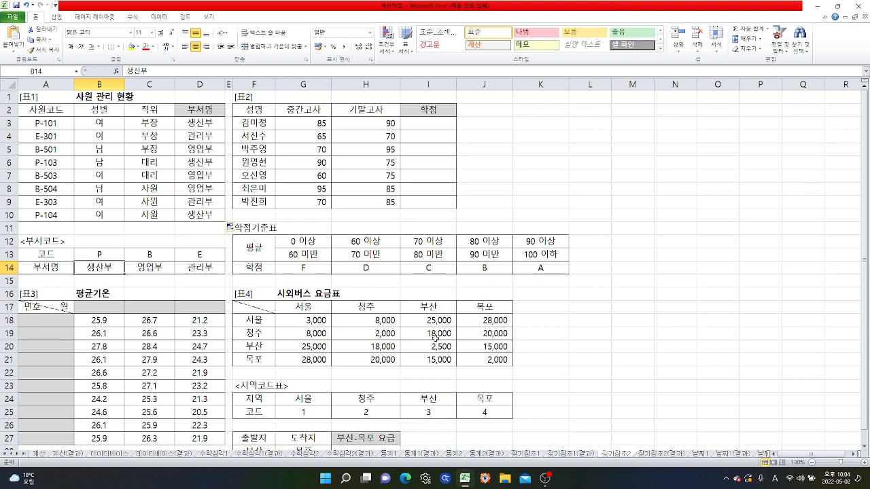
type("chd")
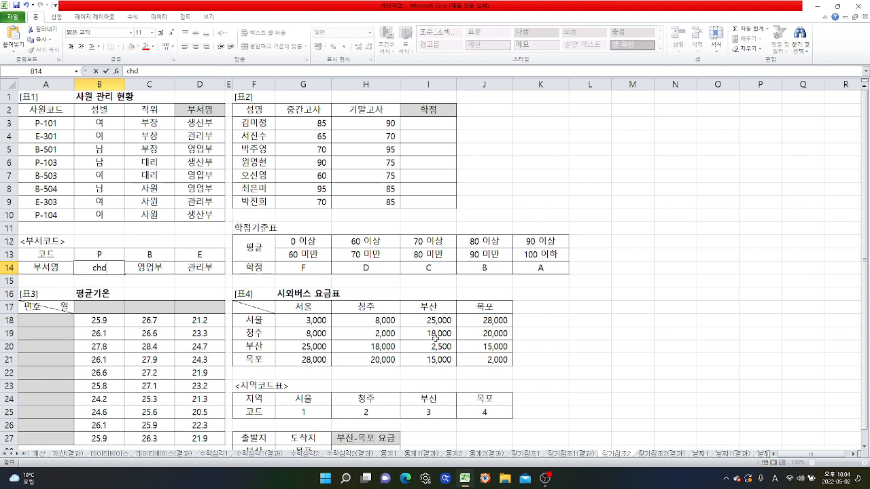
key("BackSpace")
key("BackSpace")
type("총무부")
key("Return")
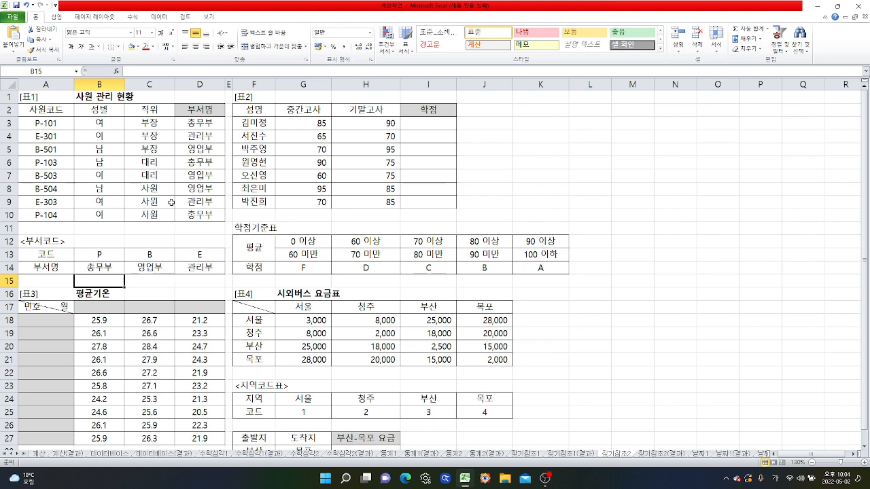
key("ctrl+z")
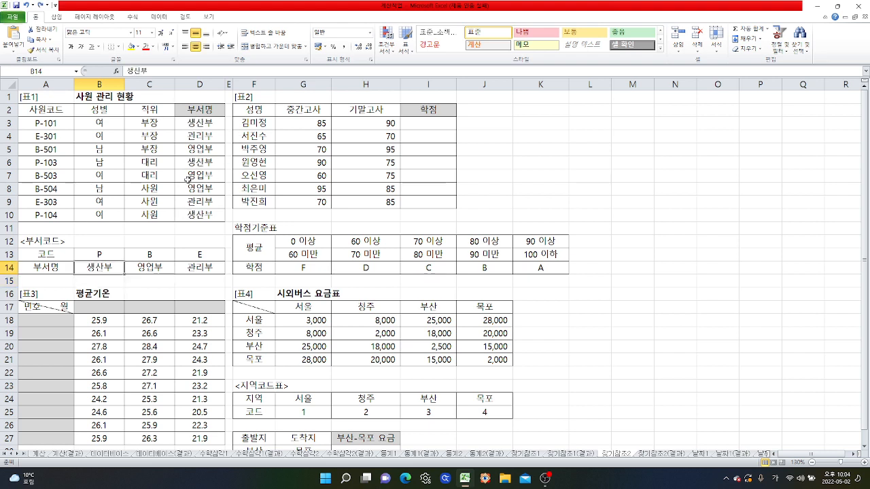
left_click(430, 124)
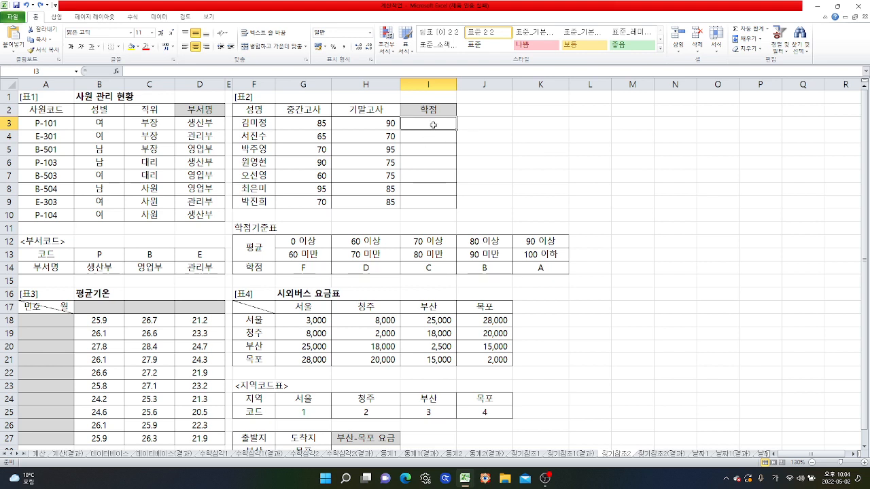
type("=")
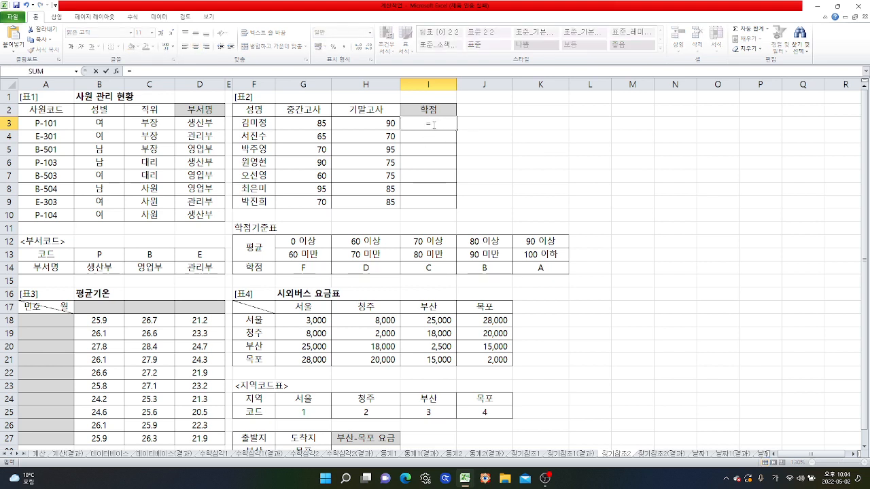
type("ㅡ")
type("h")
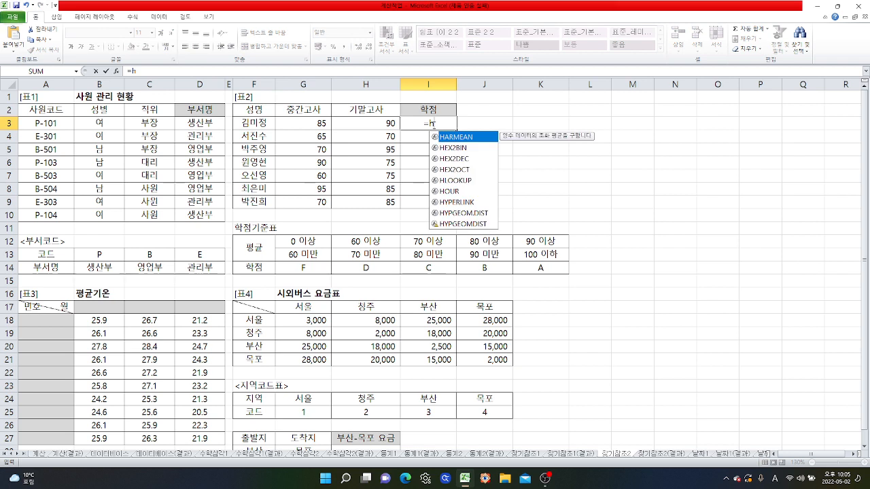
double_click(456, 181)
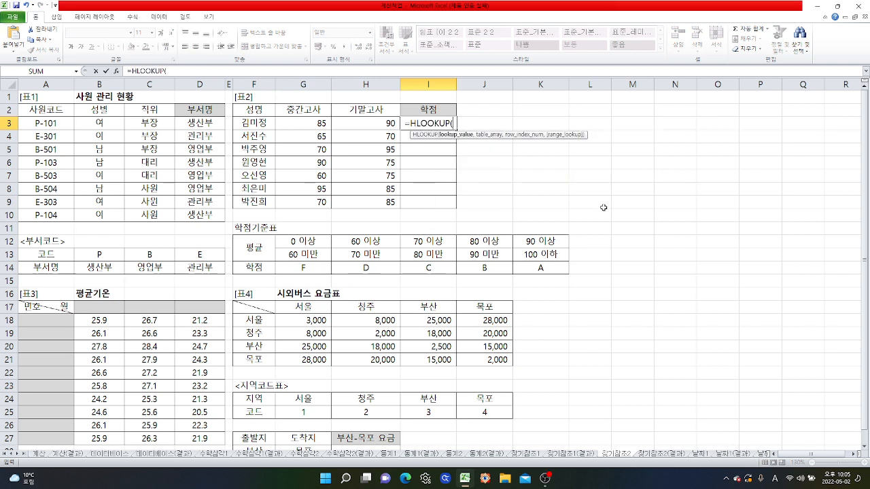
type("av")
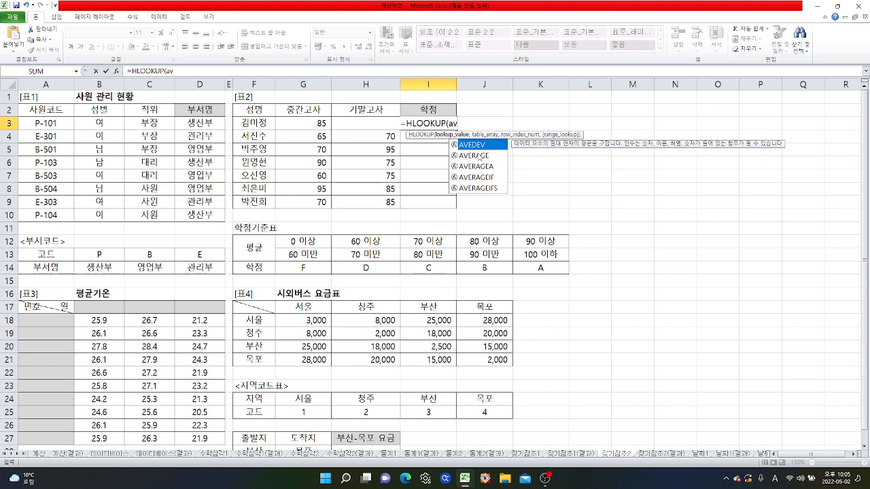
double_click(480, 156)
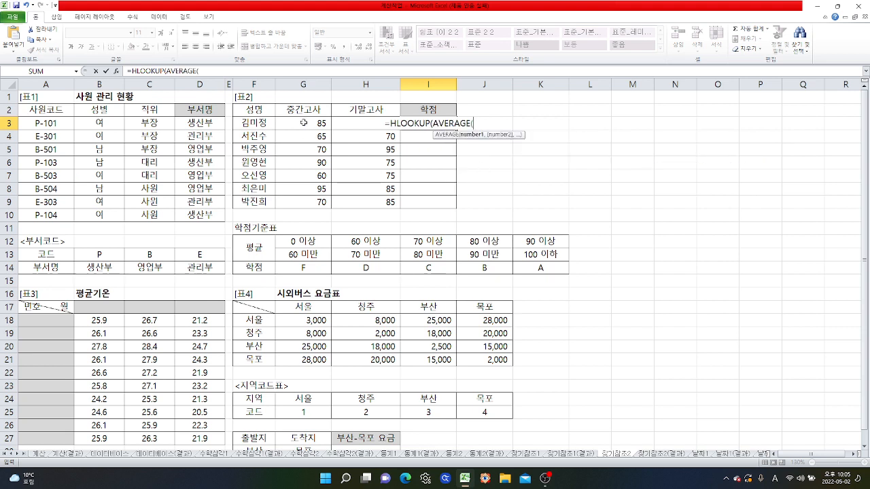
left_click_drag(304, 123, 376, 123)
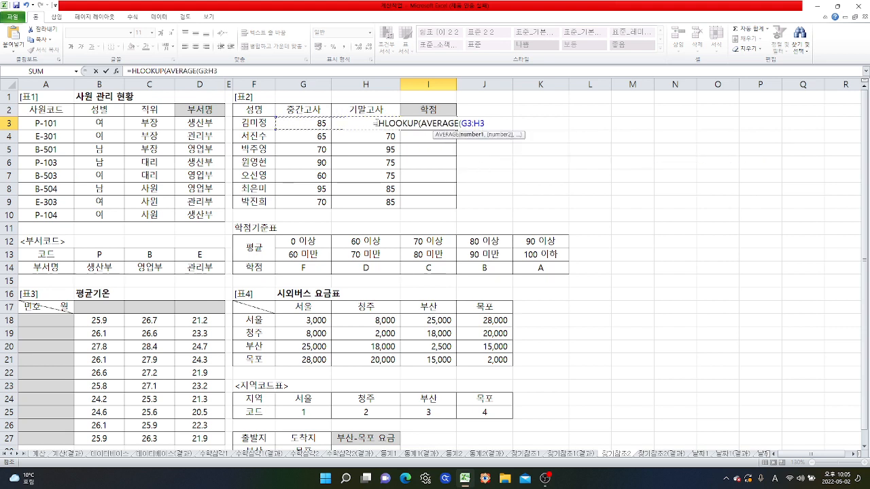
type(")")
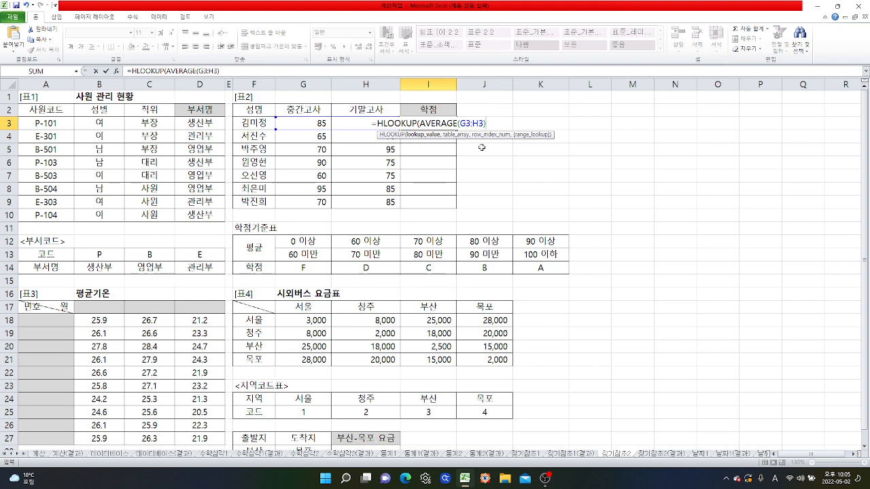
key("Escape")
Start an HLOOKUP formula in I3 with AVERAGE(G3:H3) as its lookup value, and open its function arguments
type("=h")
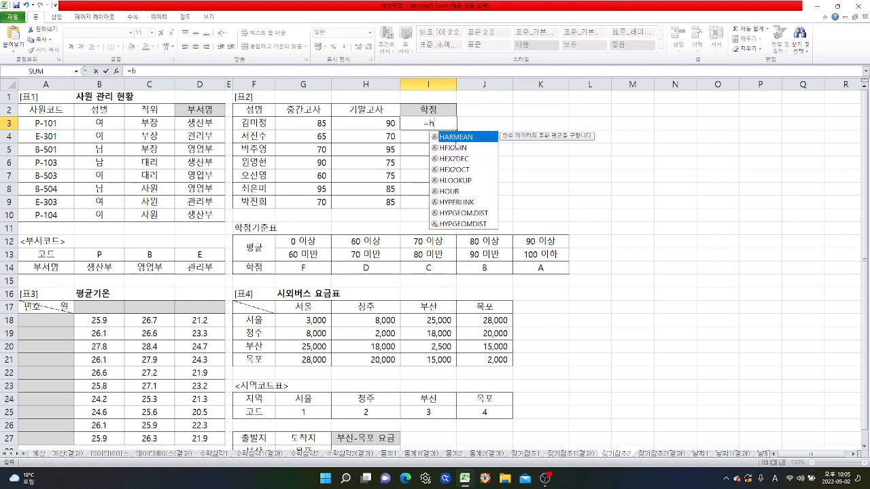
double_click(464, 182)
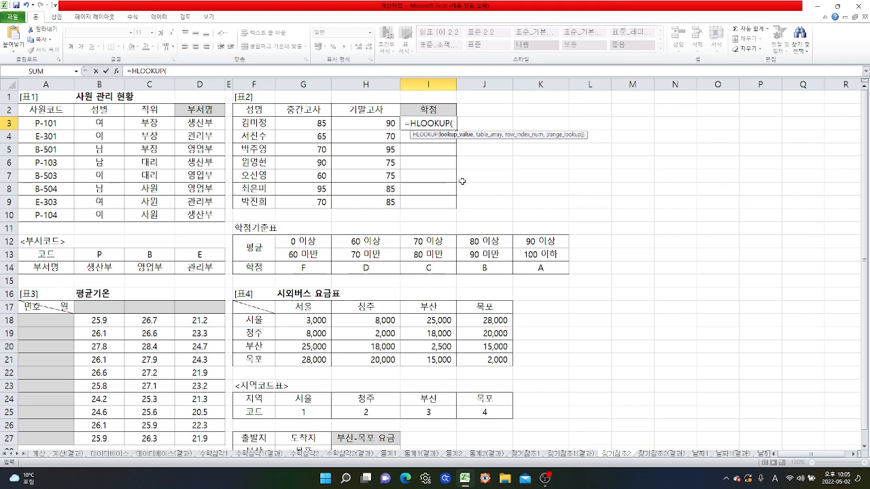
type("av")
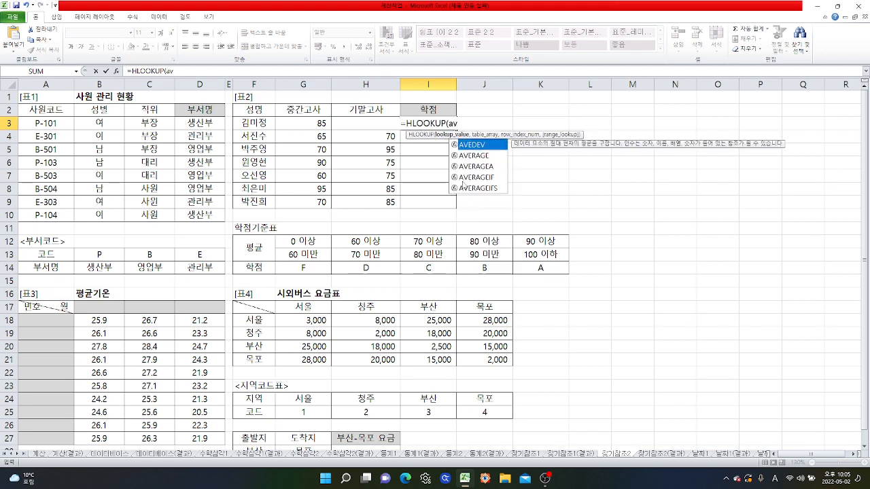
double_click(476, 156)
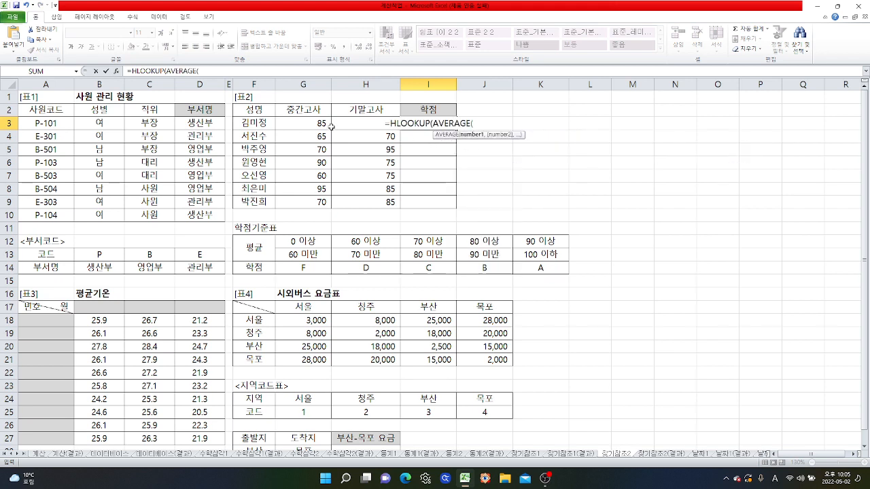
left_click_drag(299, 123, 354, 123)
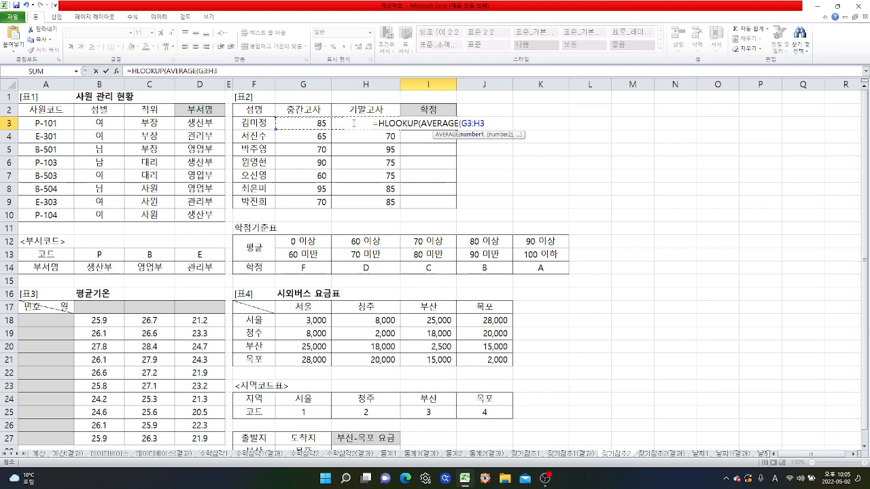
type(")")
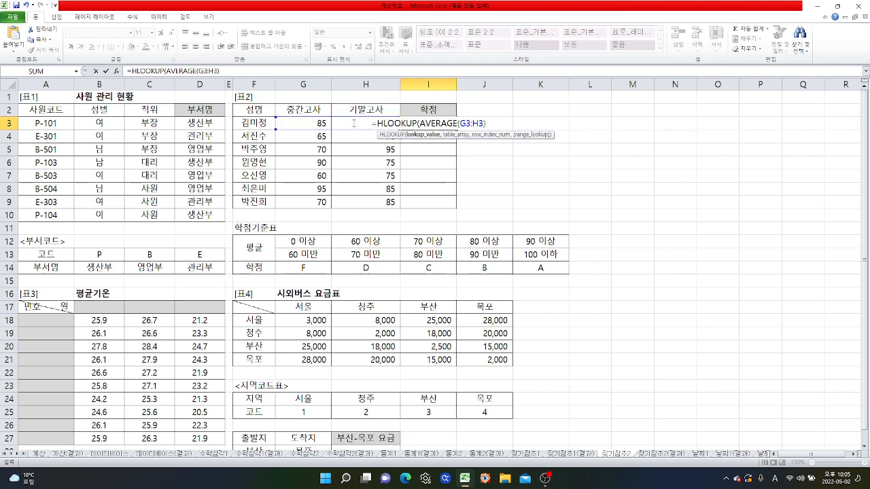
left_click(126, 72)
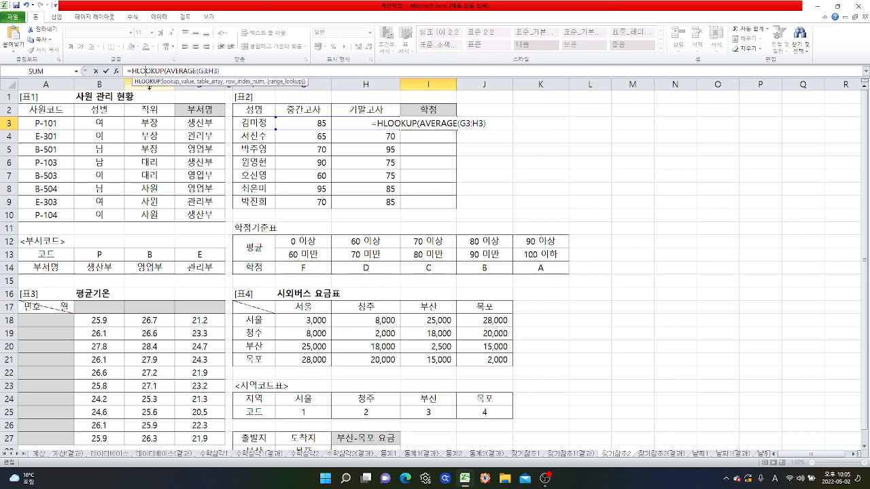
left_click(117, 70)
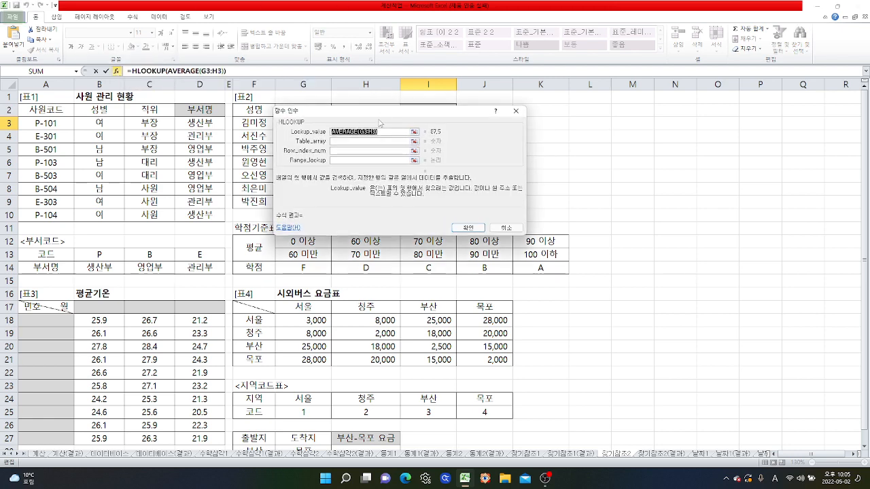
Set the table array of I3's HLOOKUP to the absolute range $G$12:$K$14 in its function arguments
left_click_drag(376, 109, 617, 108)
left_click(616, 133)
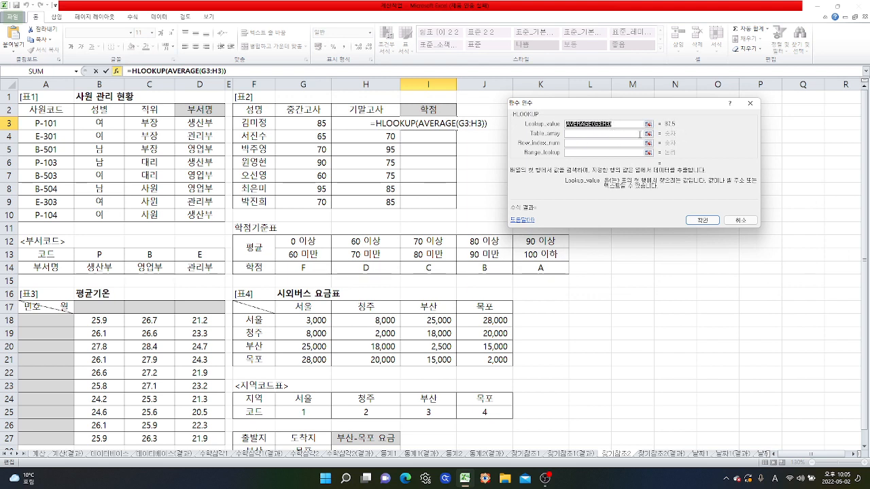
left_click(595, 134)
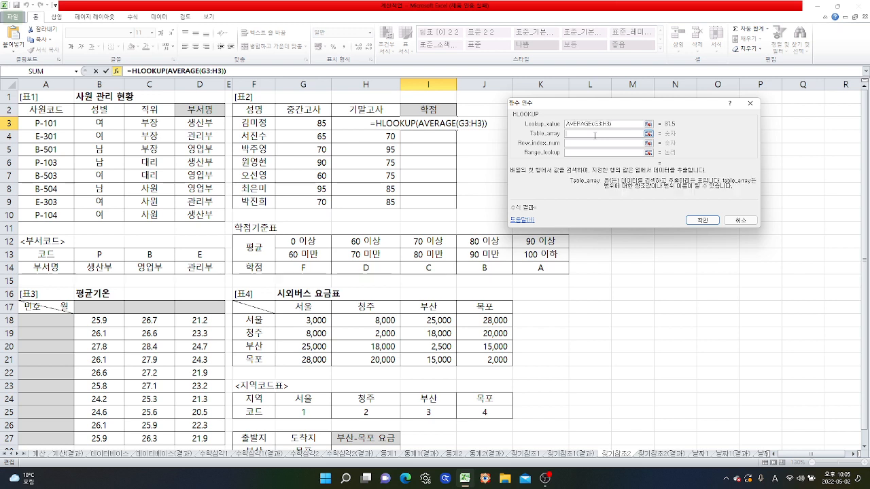
left_click_drag(288, 241, 529, 268)
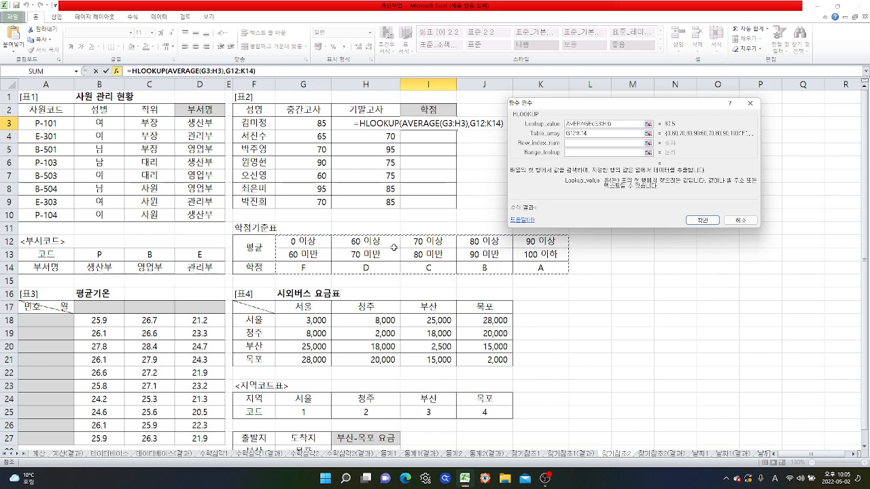
key("F4")
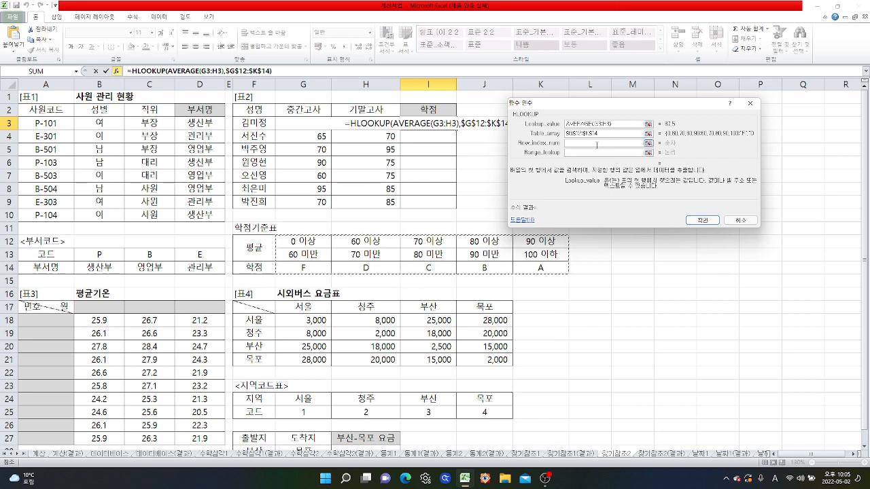
Complete I3's HLOOKUP with row index 3 and range lookup 1, and fill the formula down through I9
left_click(596, 144)
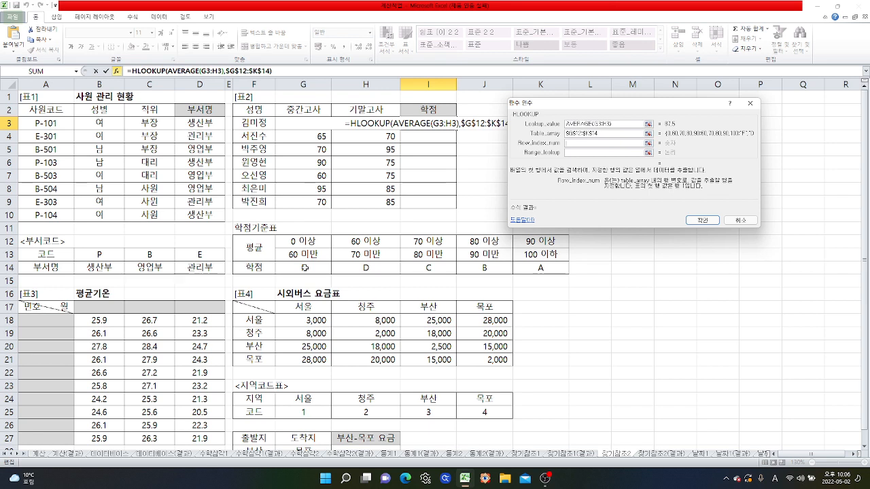
type("3")
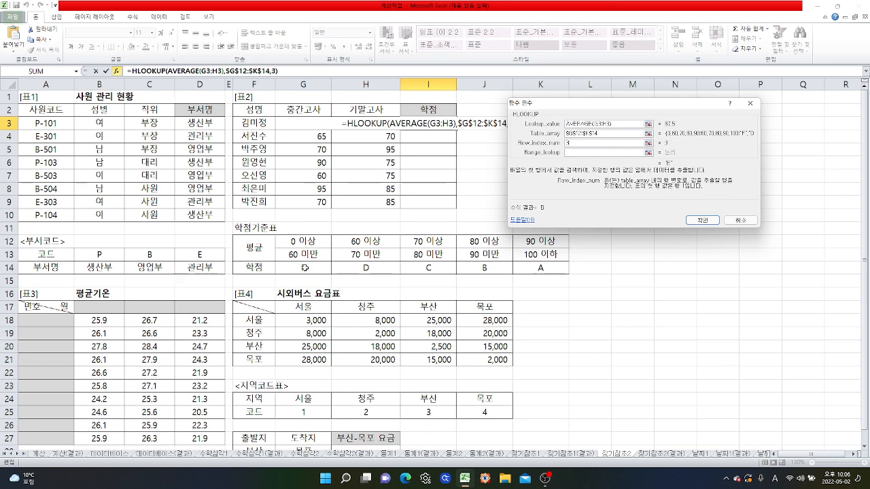
left_click(590, 155)
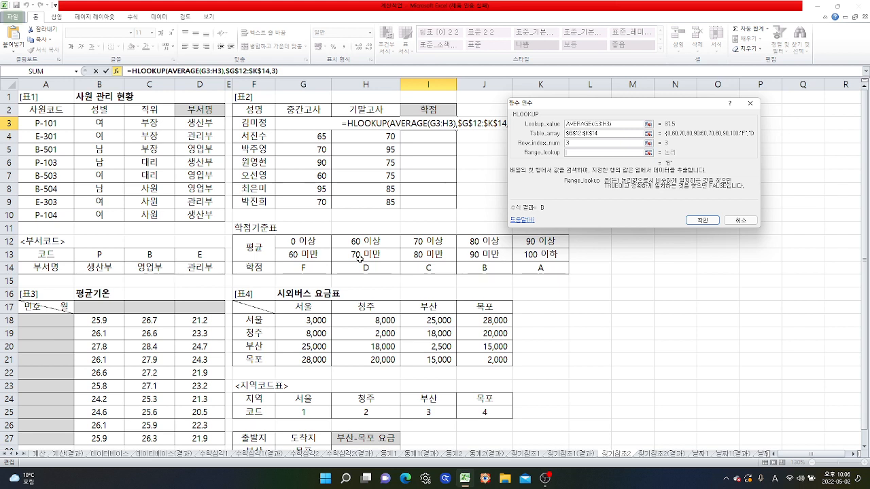
type("1")
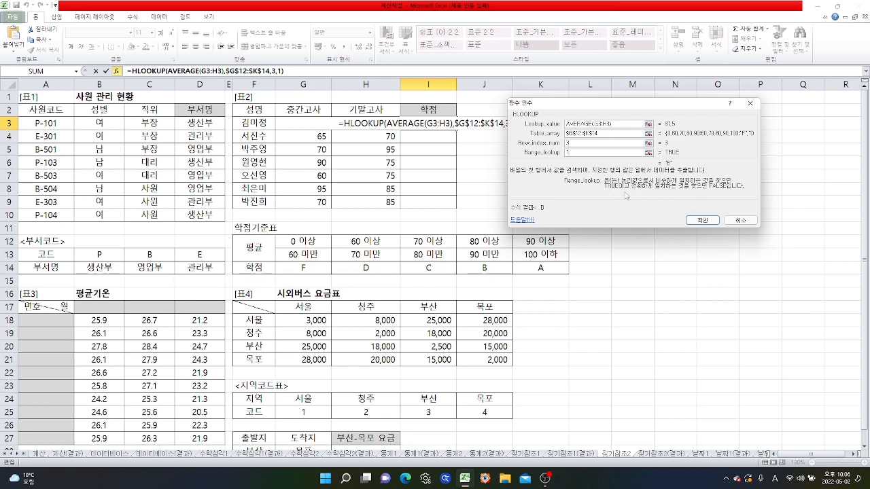
left_click(703, 221)
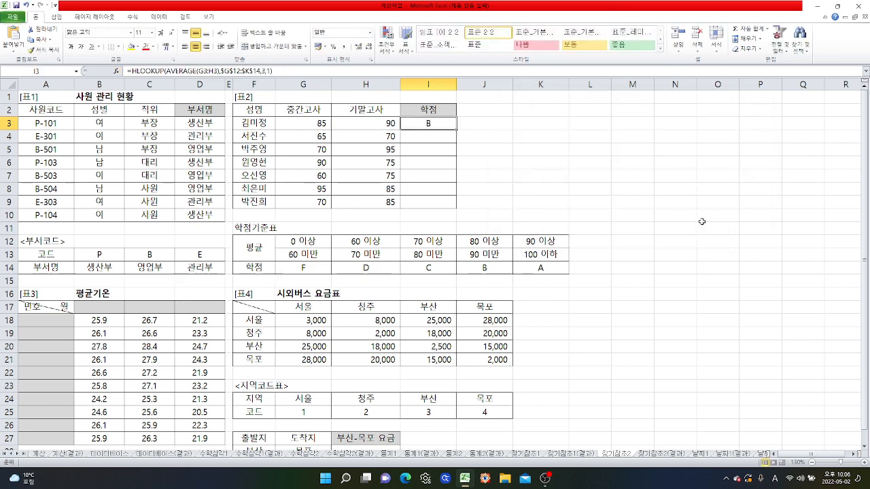
left_click_drag(457, 130, 457, 208)
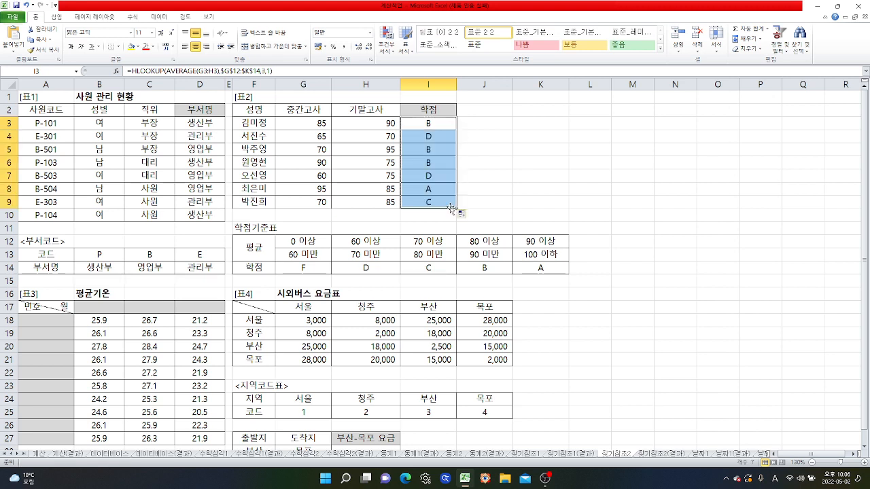
Change the 중간고사 score in G5 to 95 to test the grade lookup, and undo the change
left_click(433, 136)
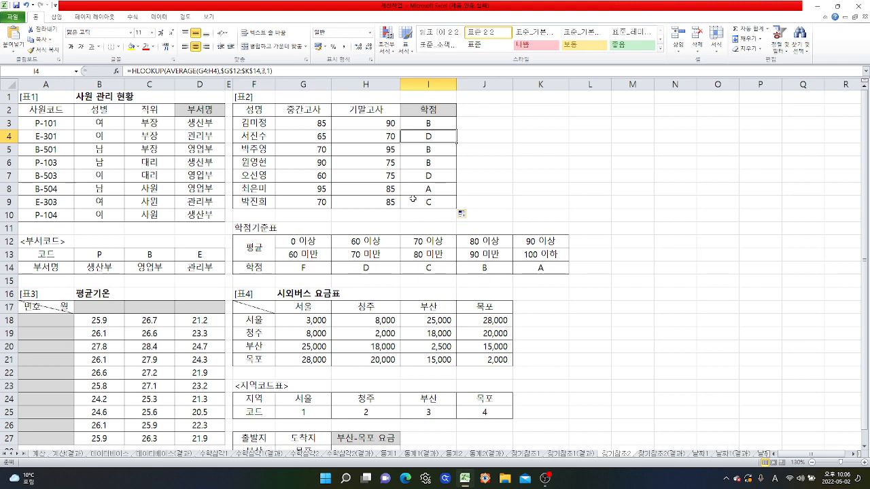
left_click(315, 150)
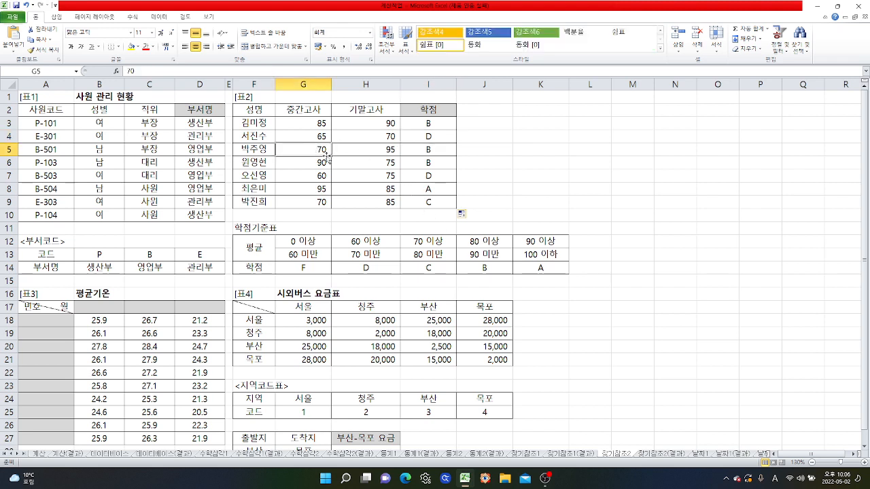
type("95")
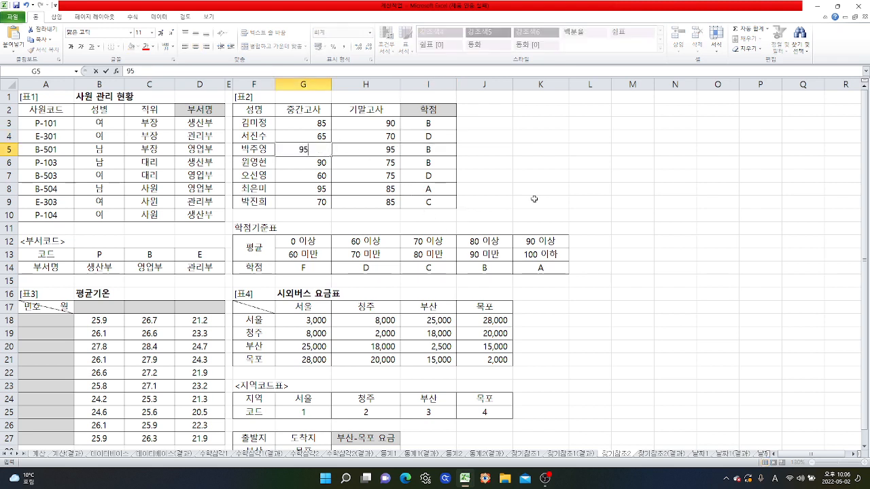
key("Return")
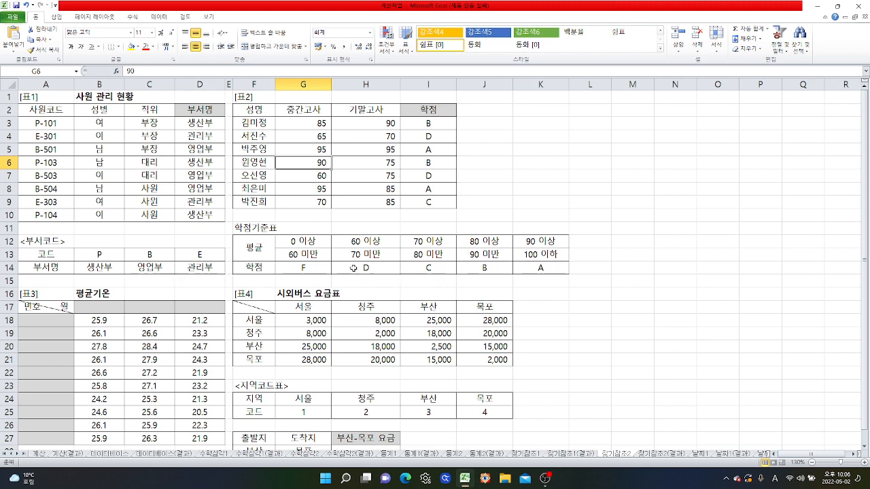
key("ctrl+z")
Review the function arguments of I3's HLOOKUP formula and close them
left_click(429, 123)
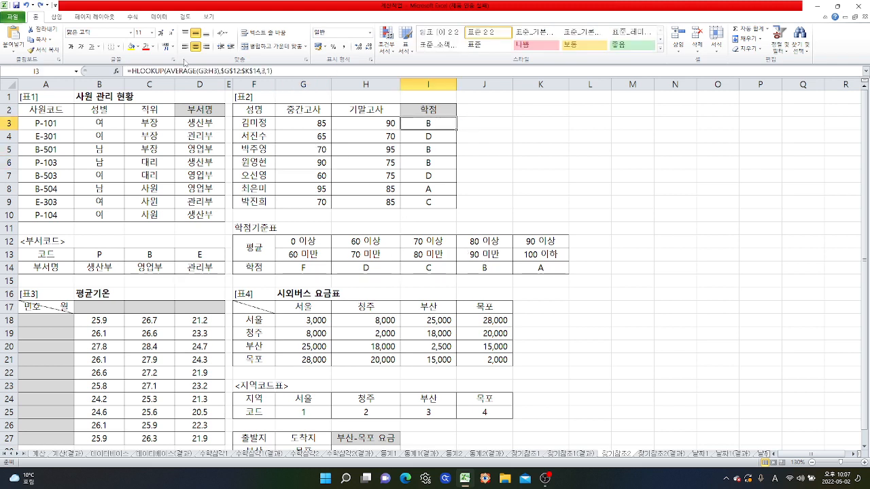
left_click(116, 71)
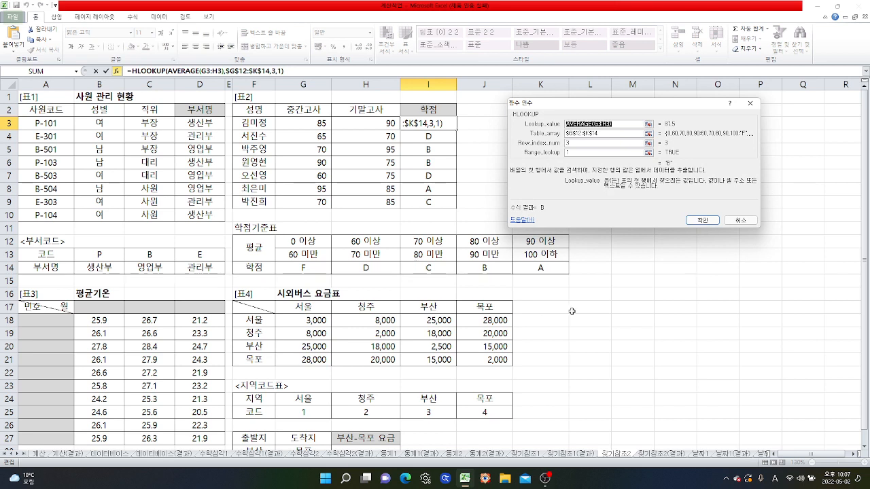
left_click(694, 223)
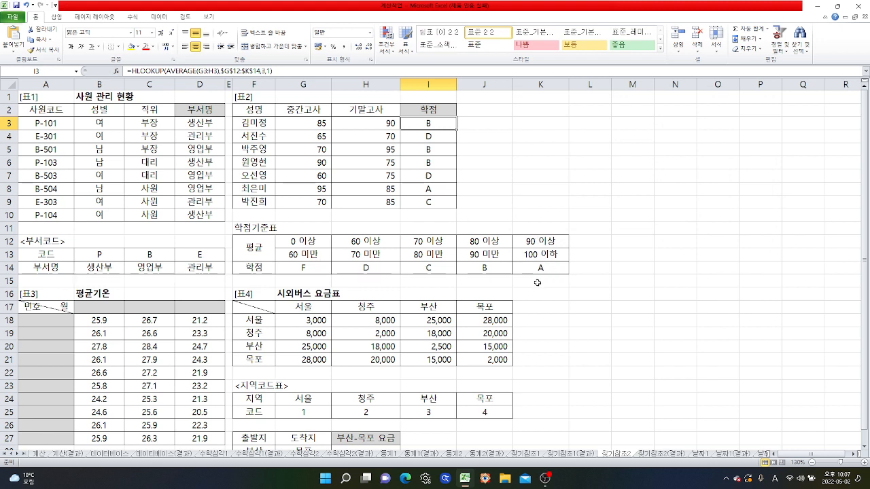